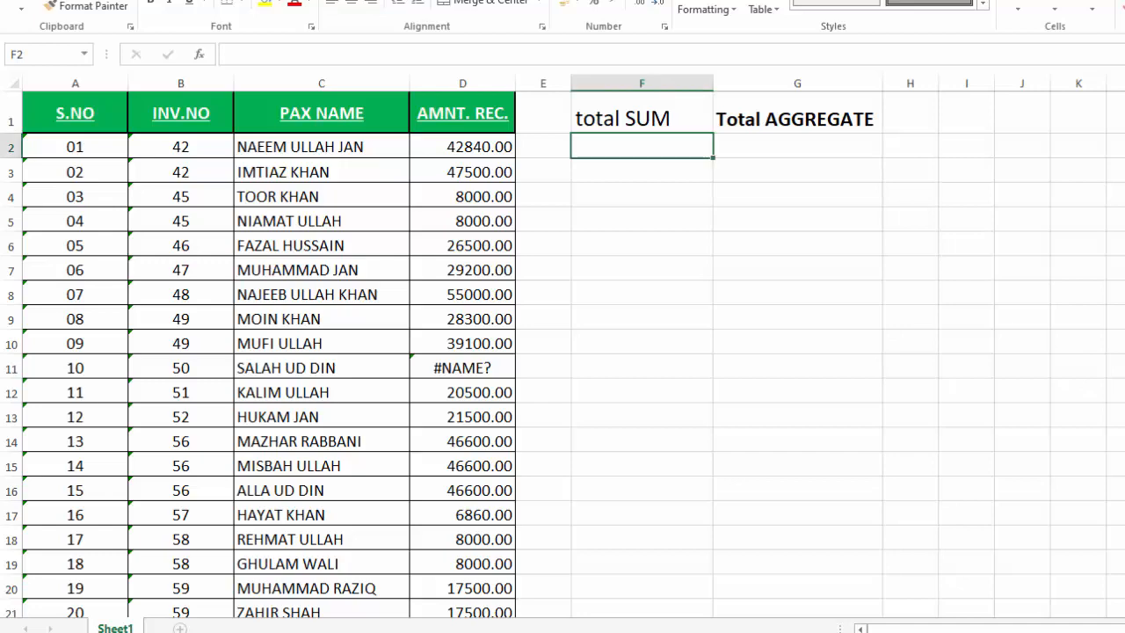
Enter a SUM formula in F2 that totals the received amounts in D2:D58.
ctrl+scroll(562, 351, down, 4)
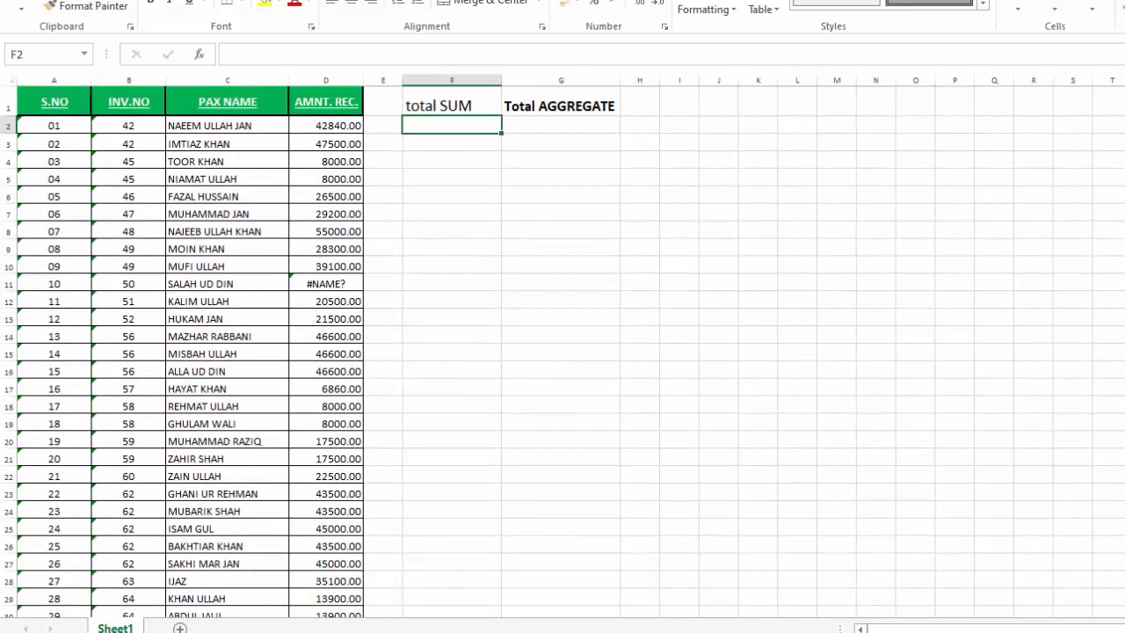
ctrl+scroll(661, 124, up, 2)
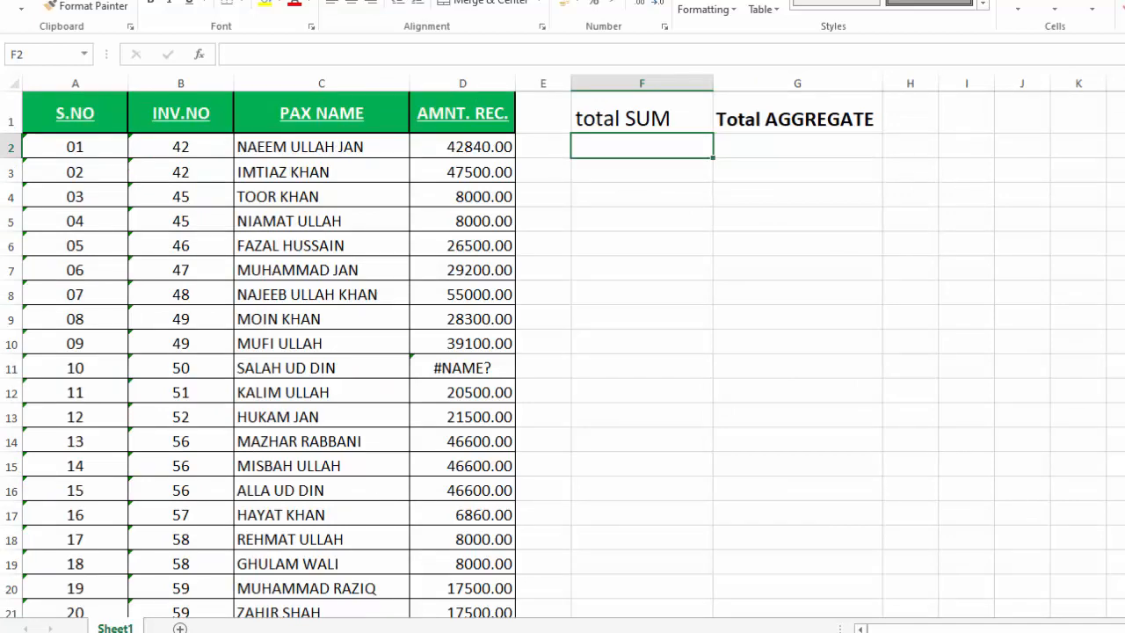
scroll(563, 352, down, 13)
scroll(562, 352, up, 2)
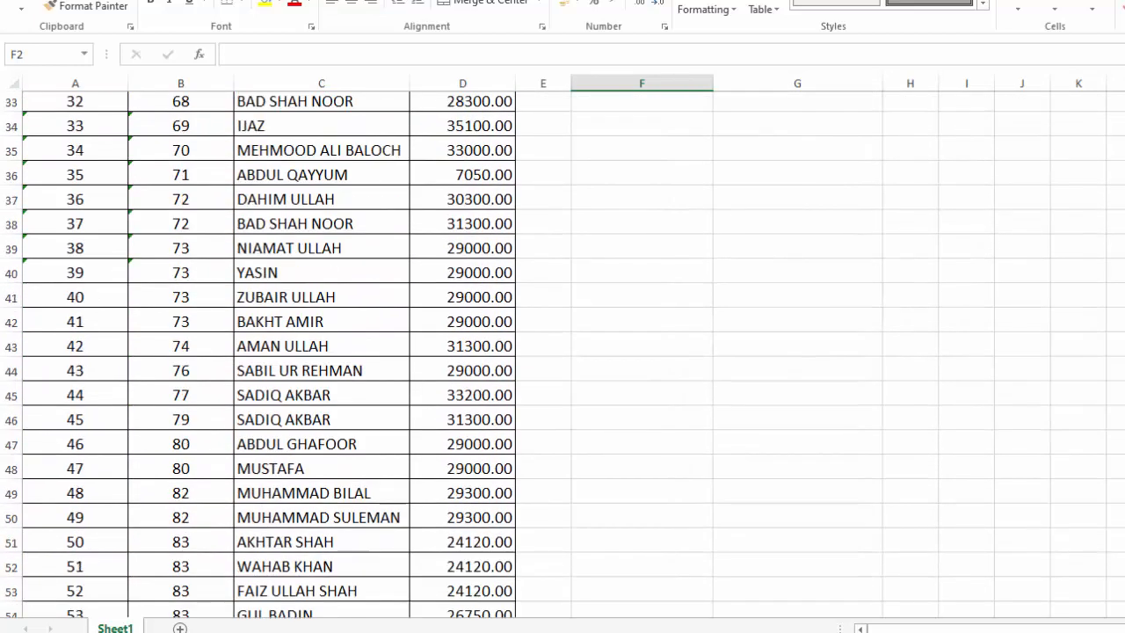
scroll(700, 297, up, 11)
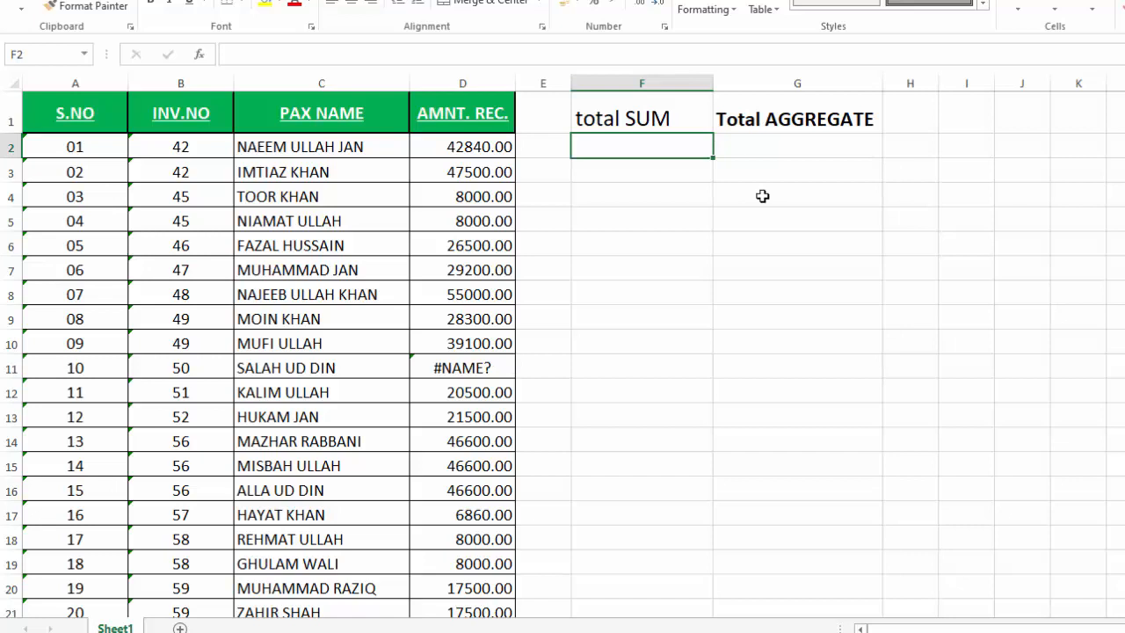
text(=SUM)
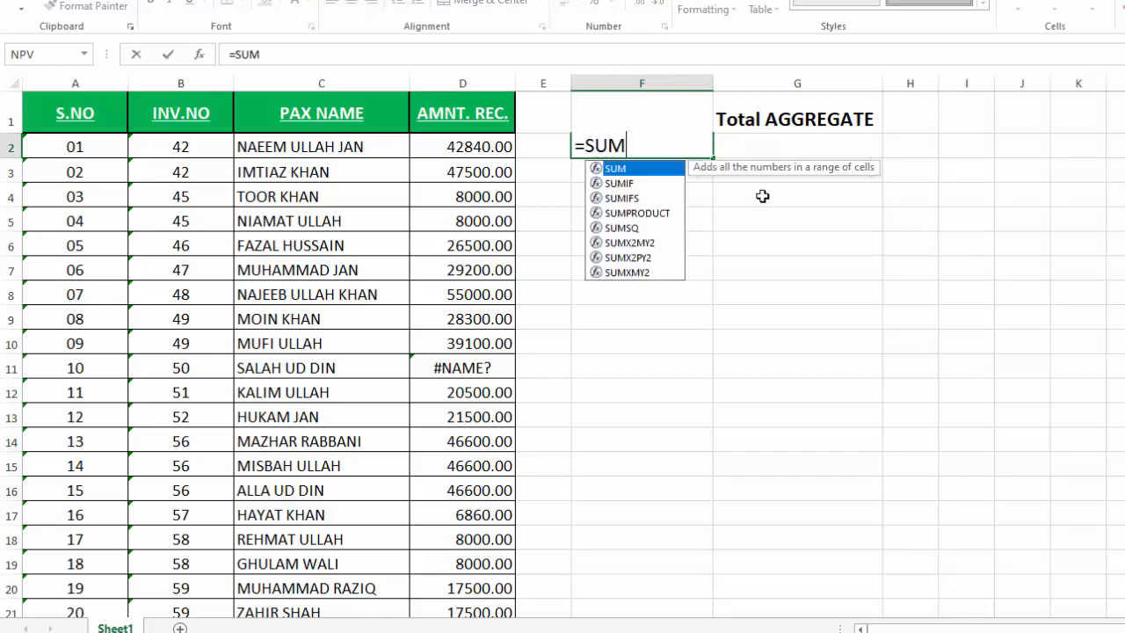
text(()
drag(487, 143, 483, 370)
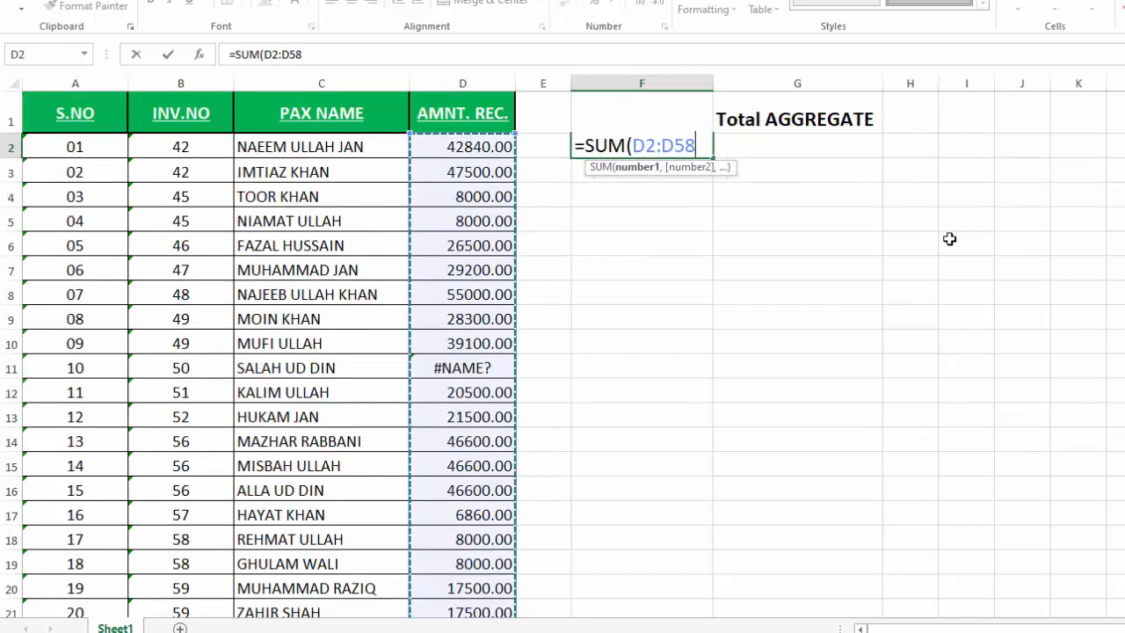
text())
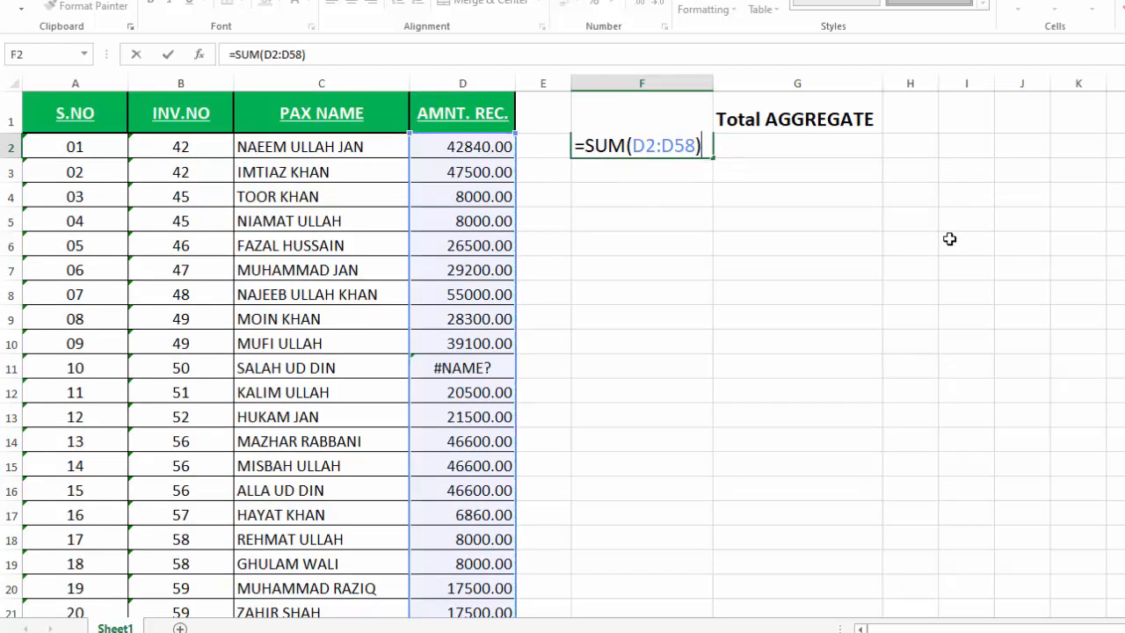
key(Return)
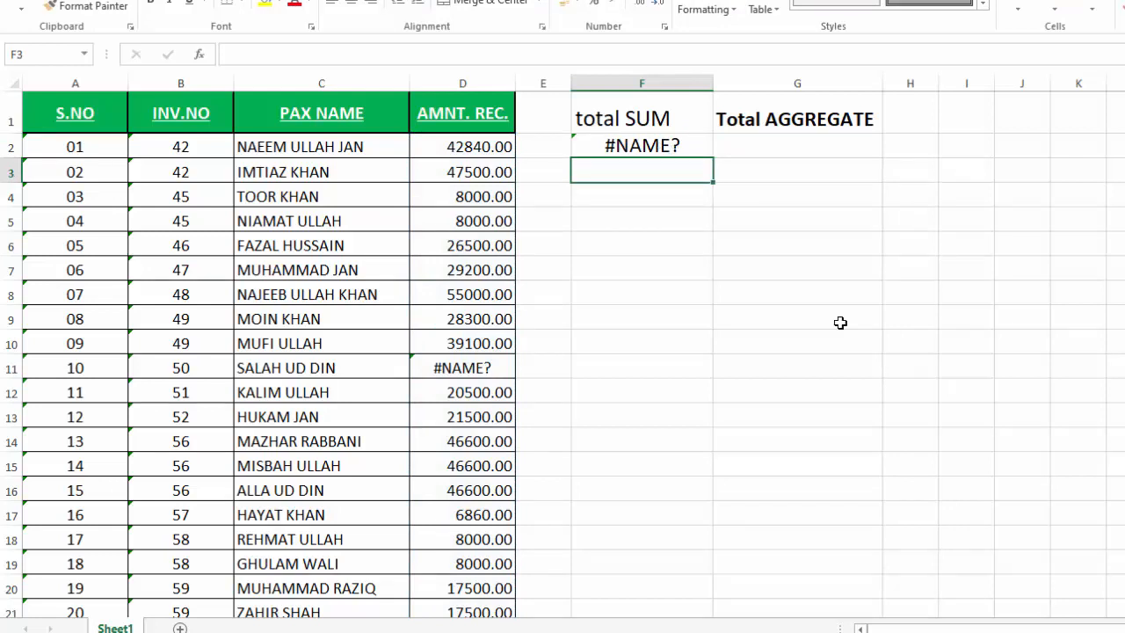
Start an AGGREGATE formula in G2 with function 9 (SUM) and option 6 (Ignore error values).
click(788, 148)
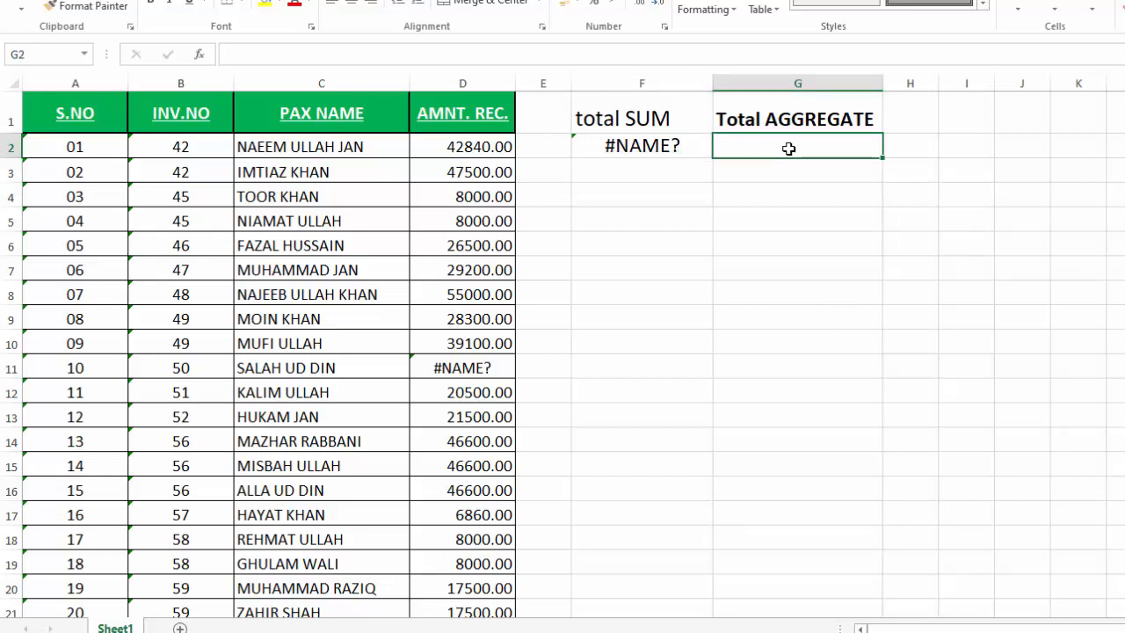
text(=)
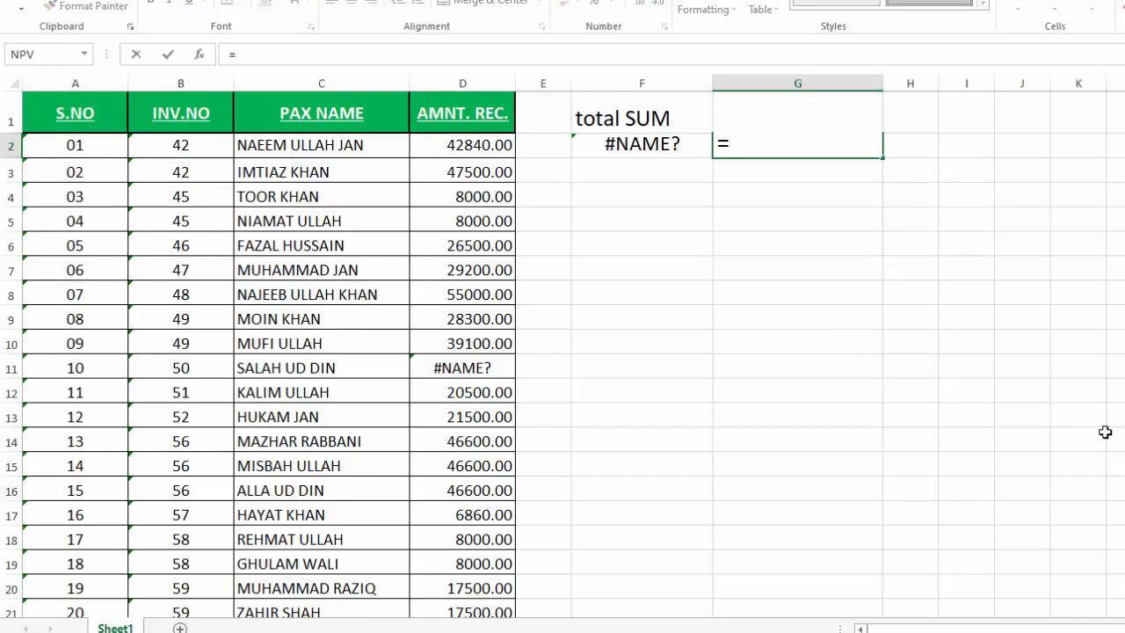
text(AG)
key(Tab)
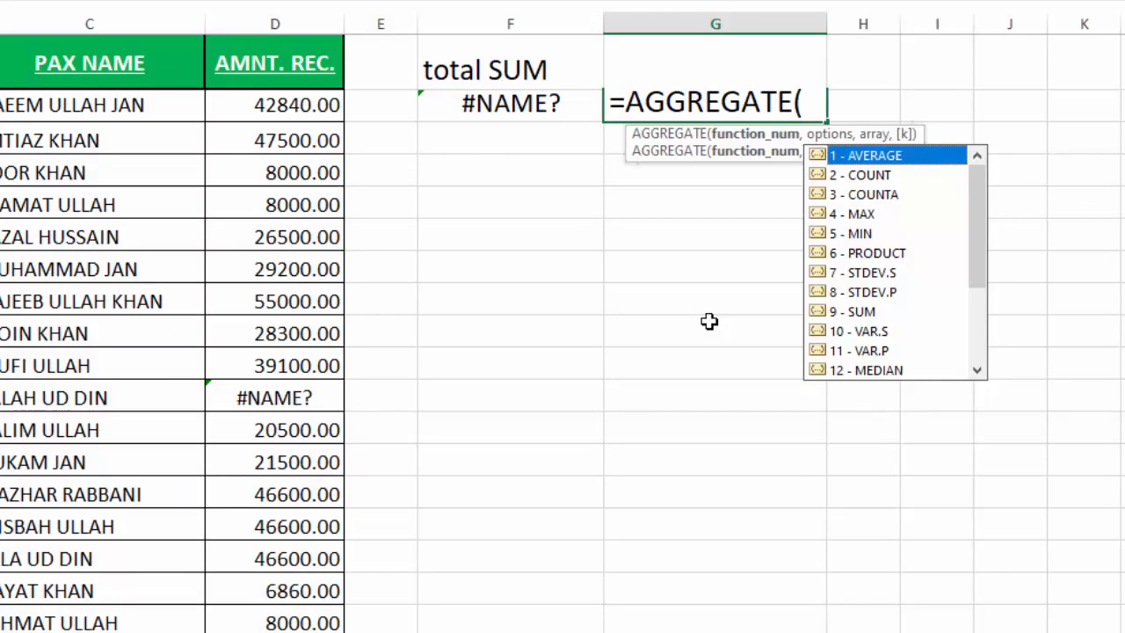
click(873, 314)
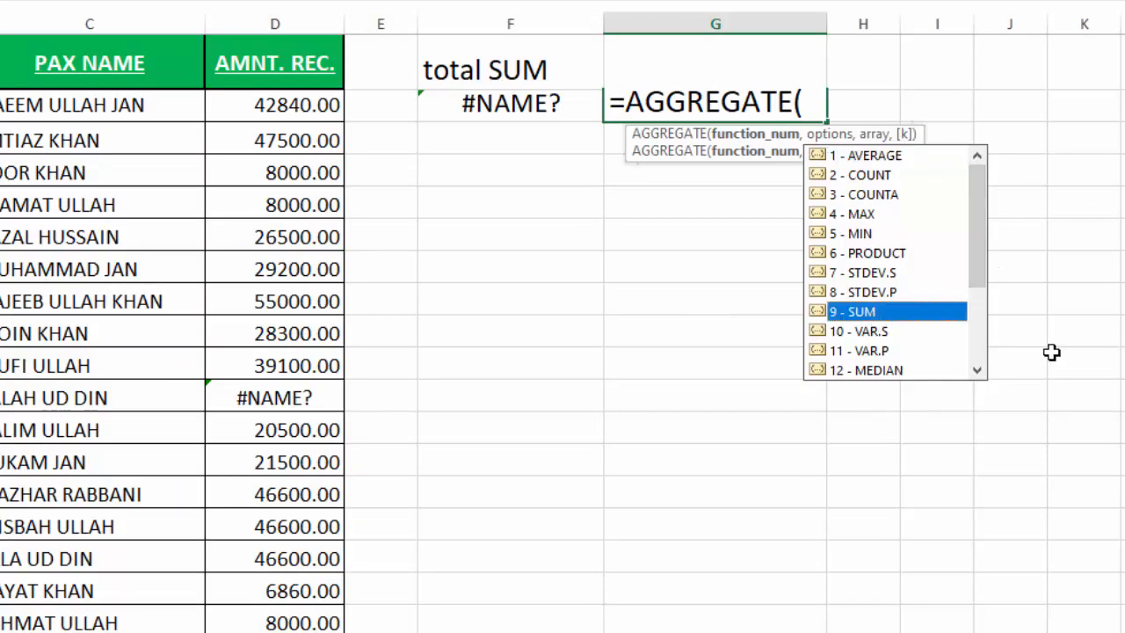
double_click(891, 313)
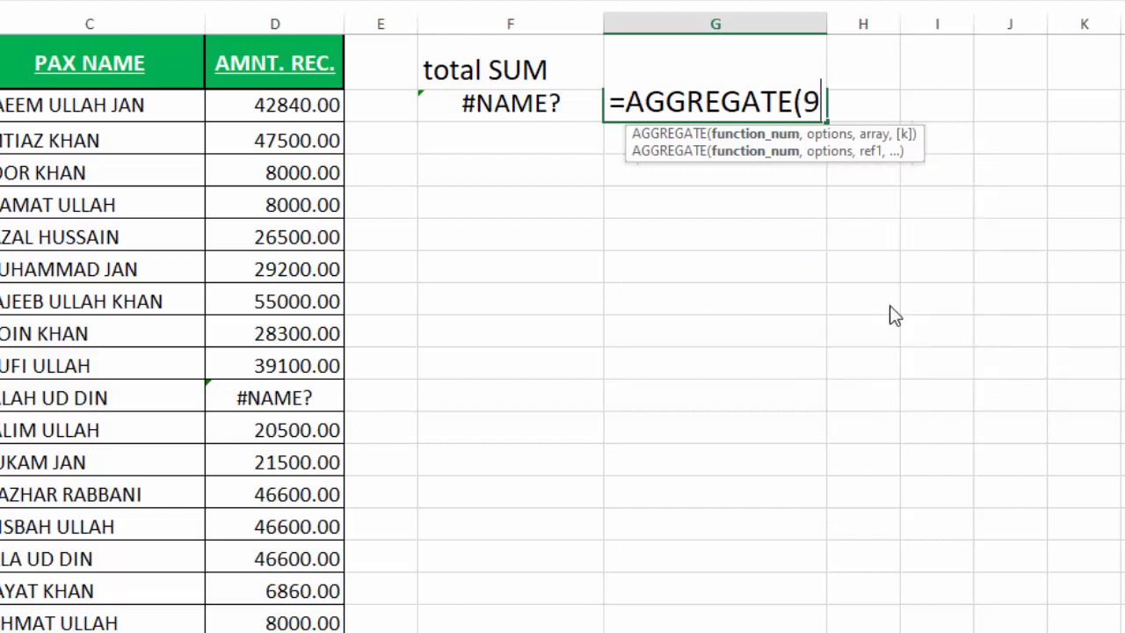
text(,)
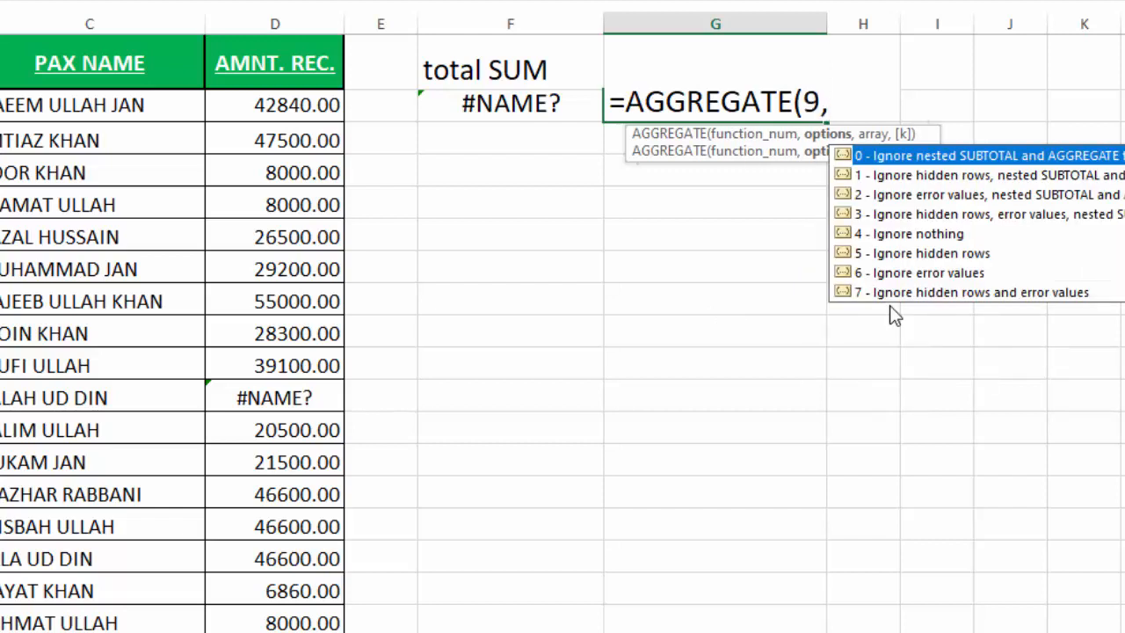
double_click(941, 277)
text(,)
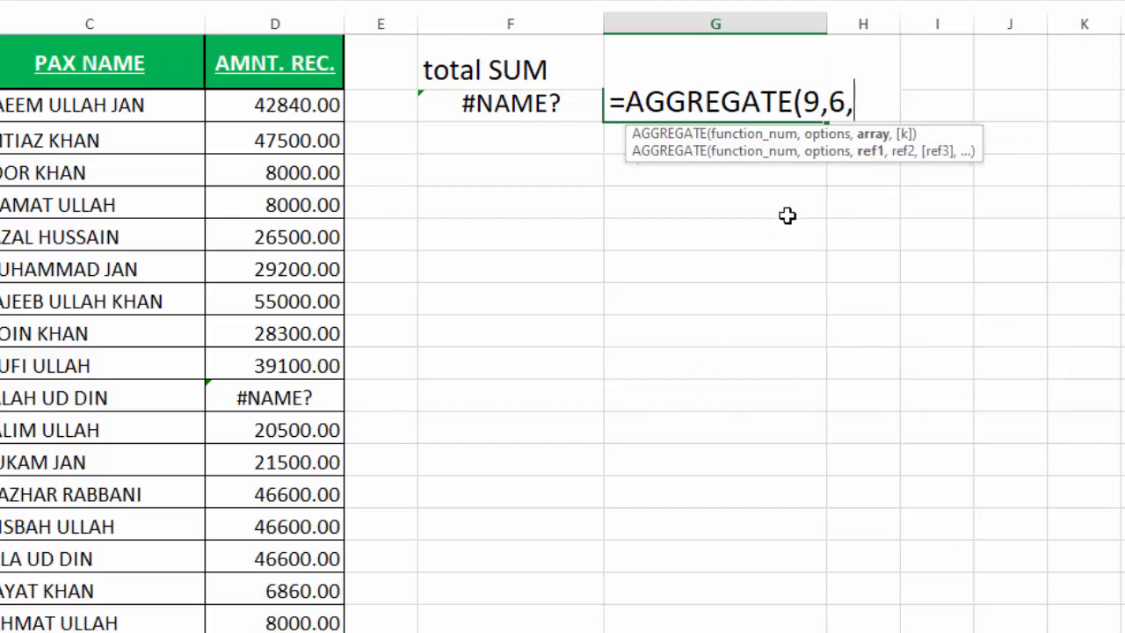
Complete the AGGREGATE formula with the amounts range D2:D58.
click(294, 105)
key(ctrl+shift+Down)
scroll(562, 334, up, 12)
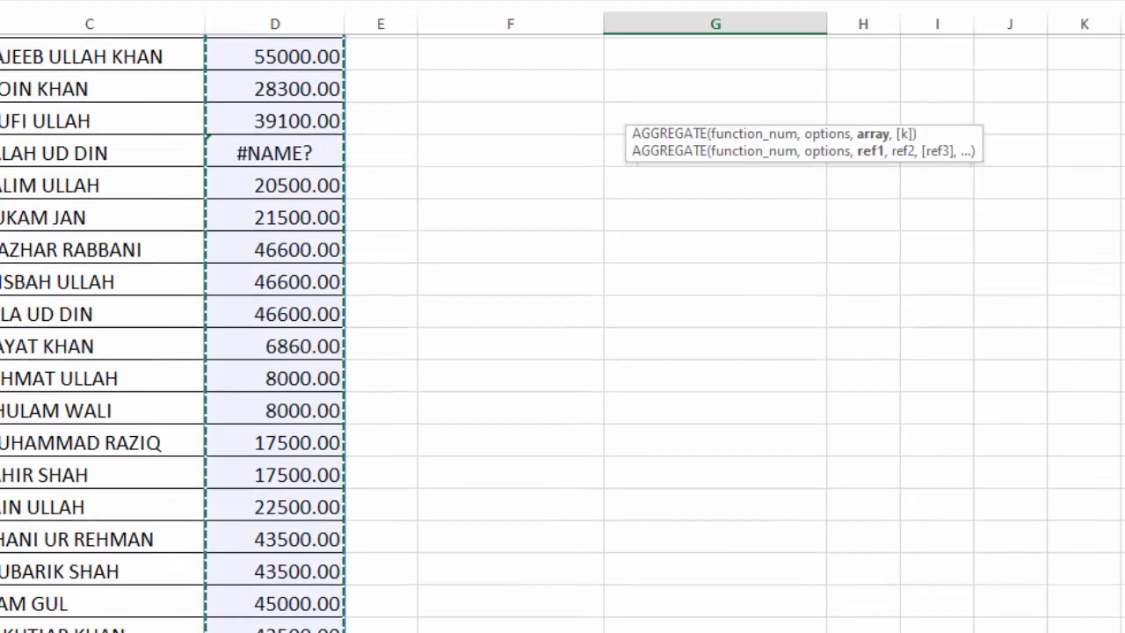
text())
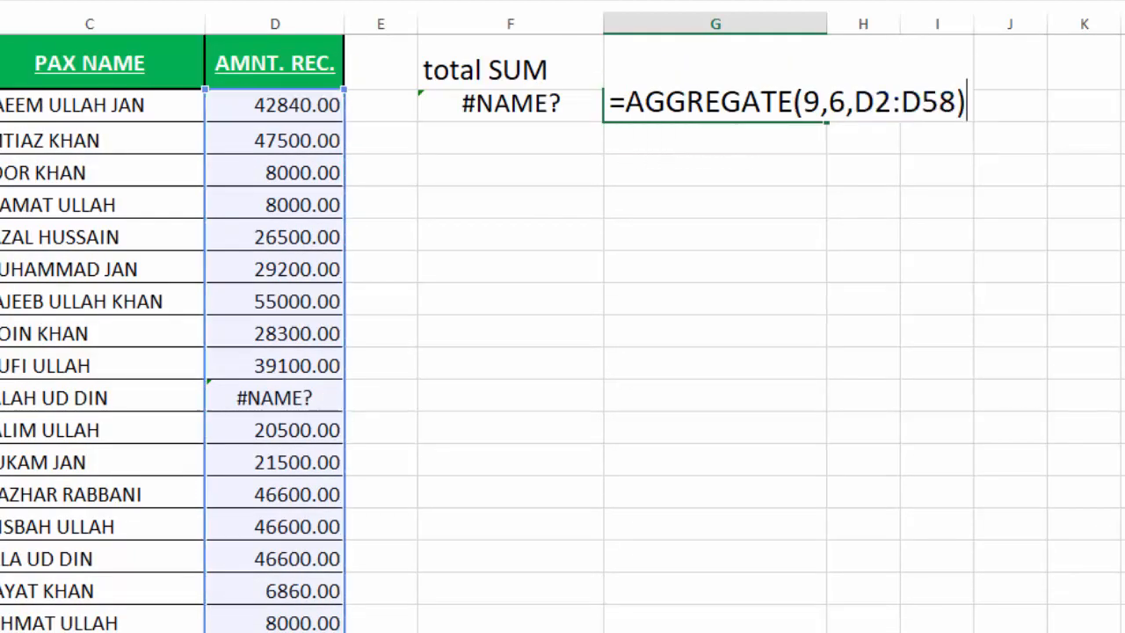
key(Return)
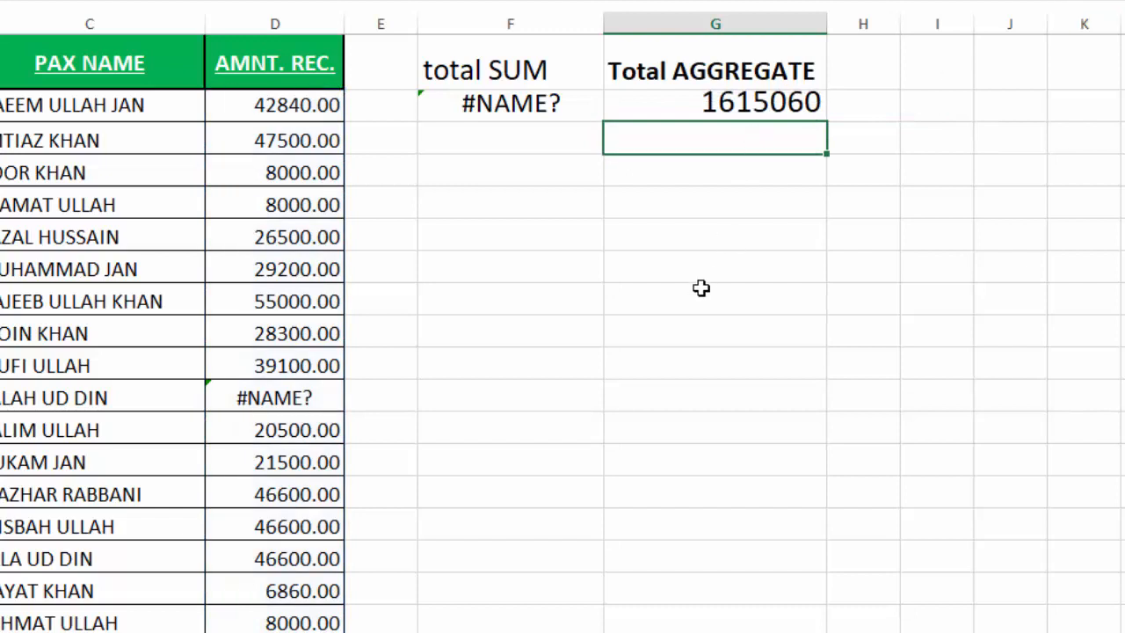
Format the AGGREGATE total in G2 with a thousands separator and no decimals.
click(698, 112)
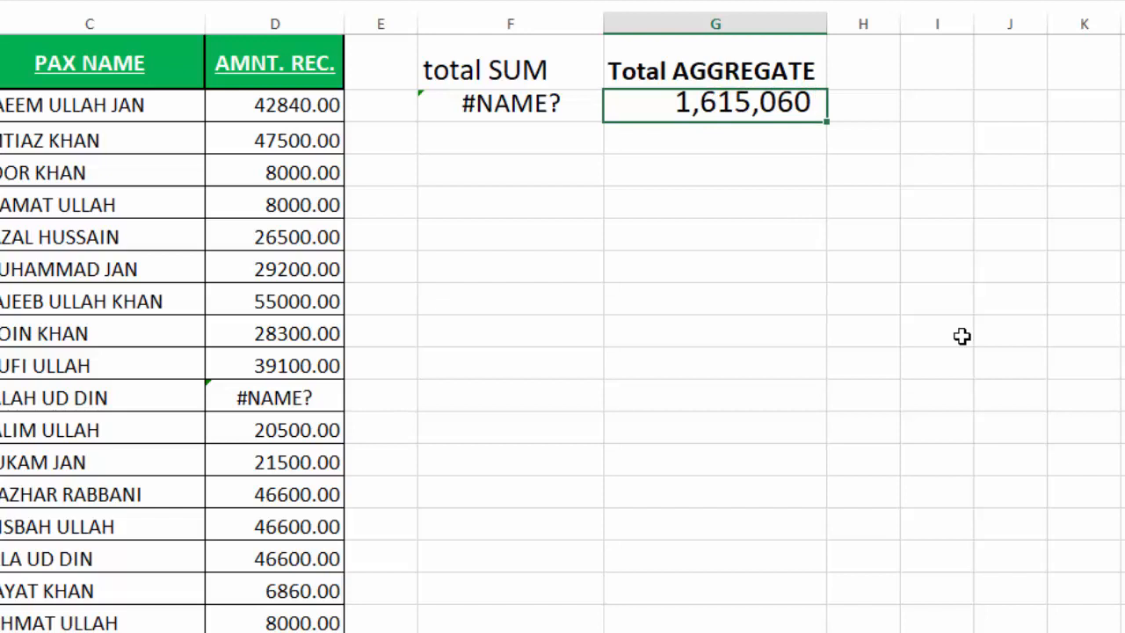
click(962, 336)
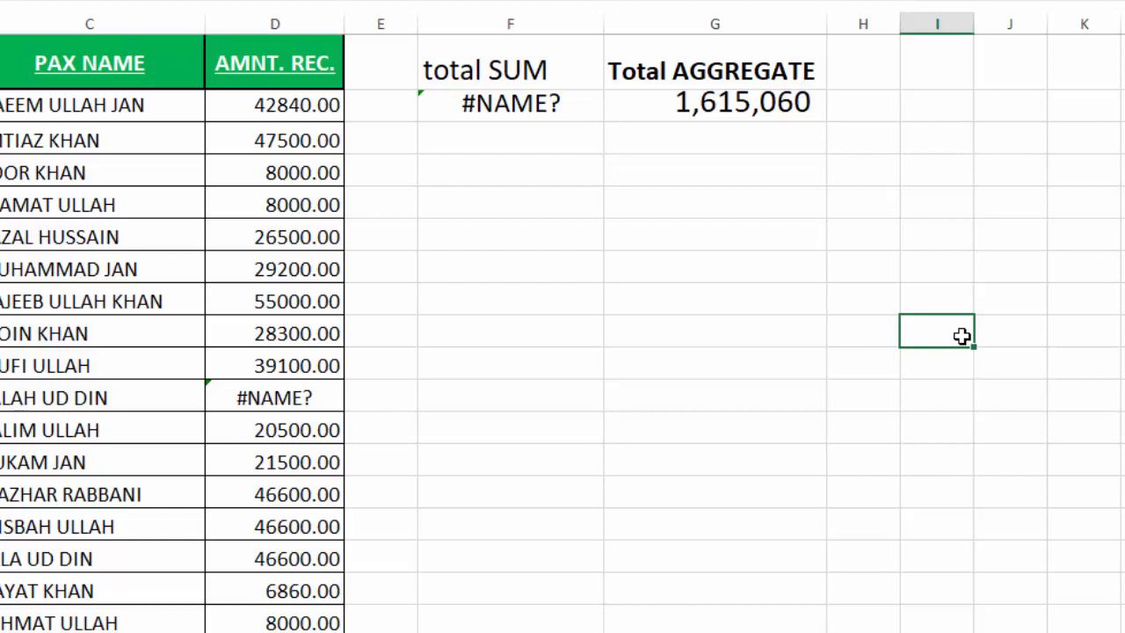
click(710, 101)
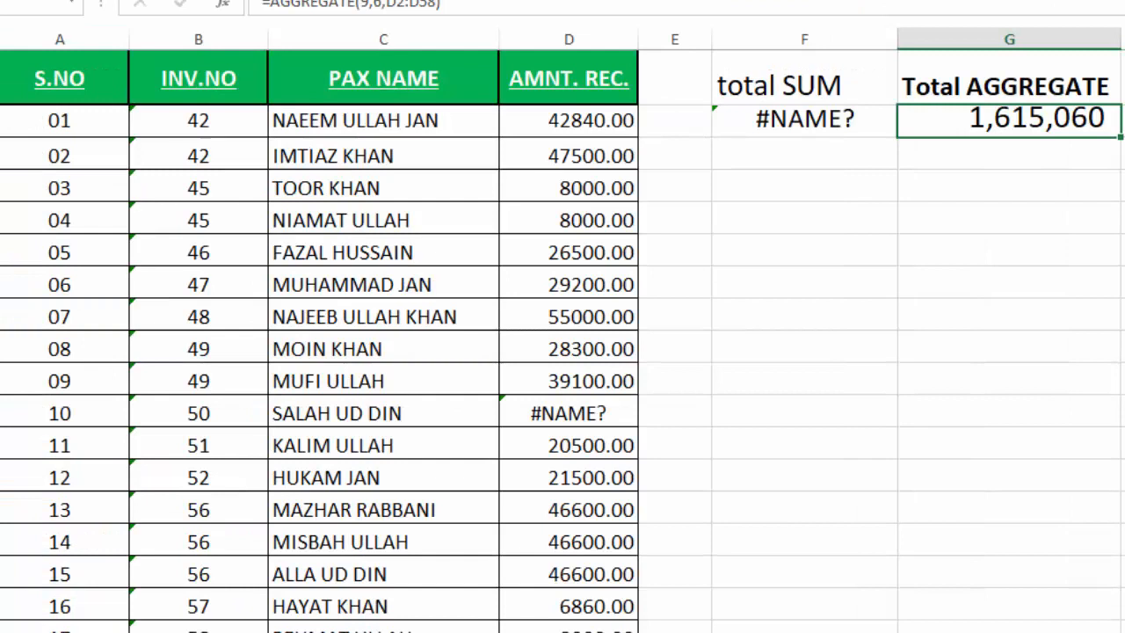
Move the record with serial number 10 out of the table, first to H11 and finally to H12.
click(2, 413)
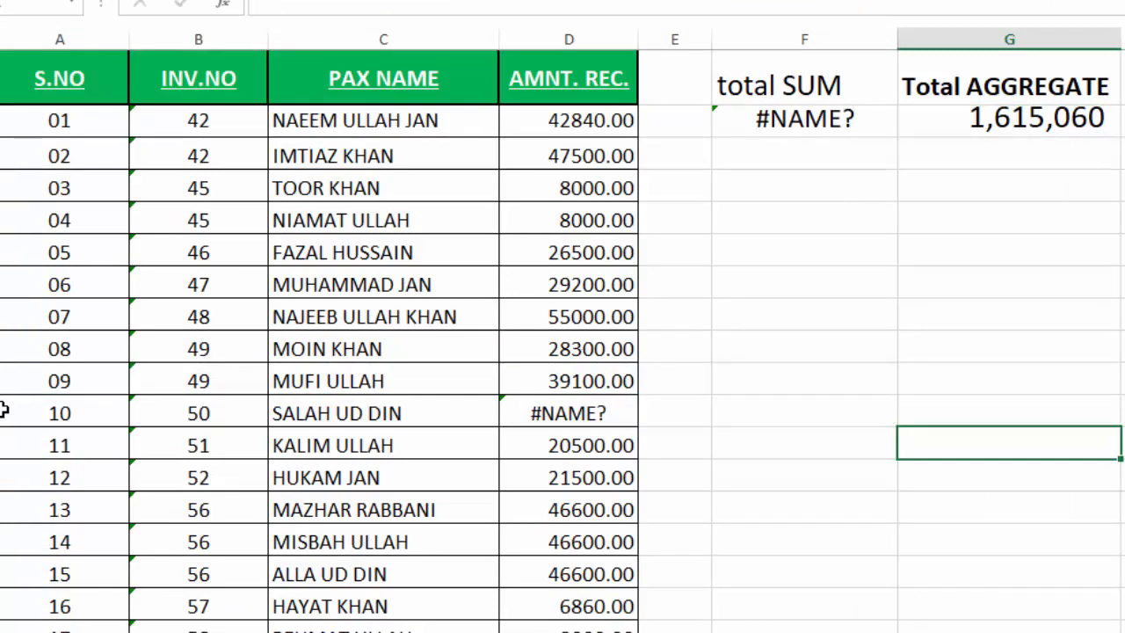
drag(2, 409, 329, 402)
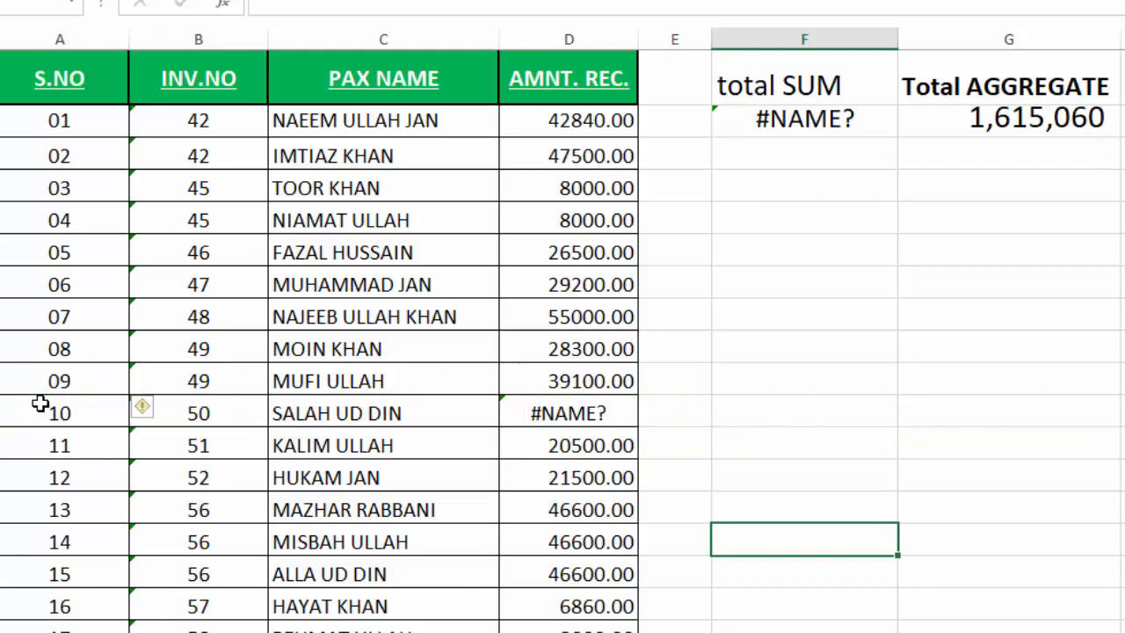
drag(43, 406, 527, 415)
key(ctrl+c)
click(965, 423)
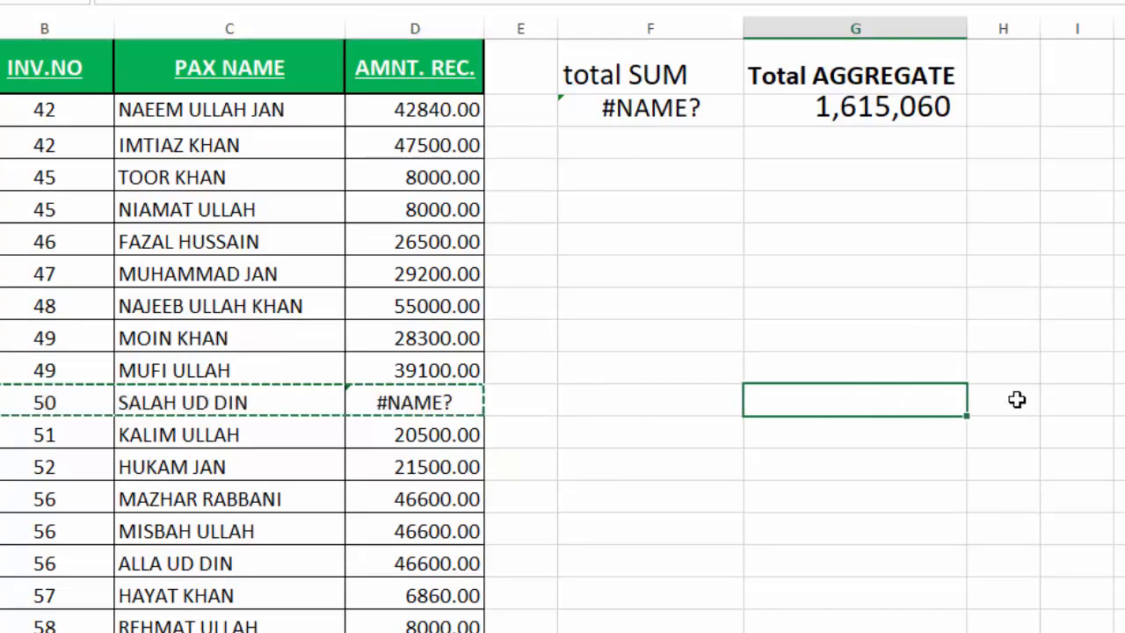
click(1017, 400)
key(ctrl+v)
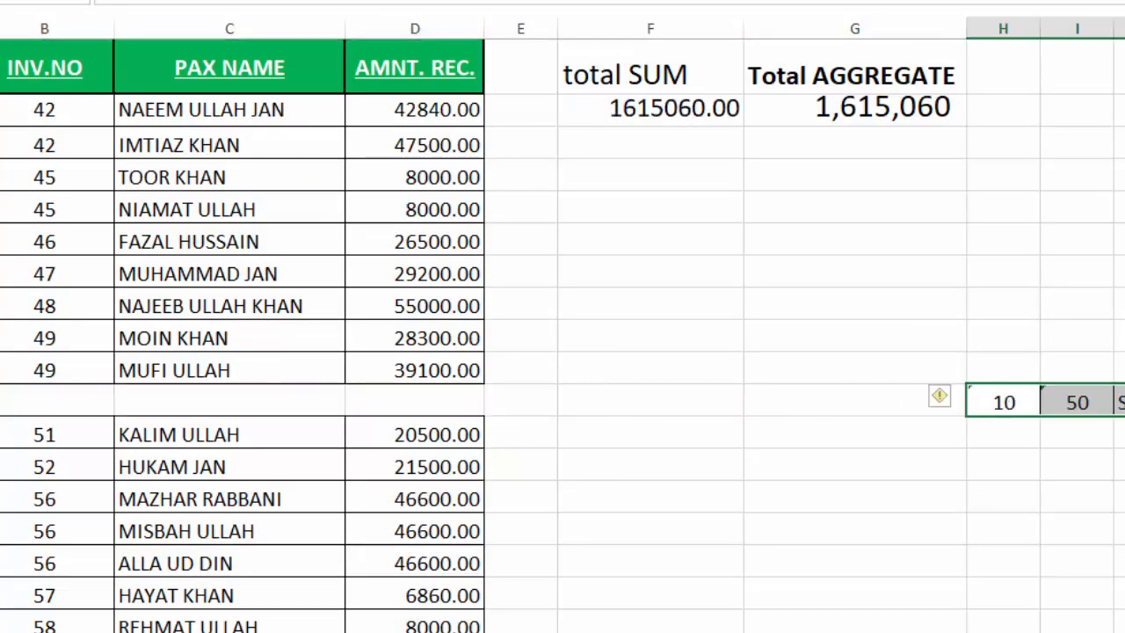
key(ctrl+c)
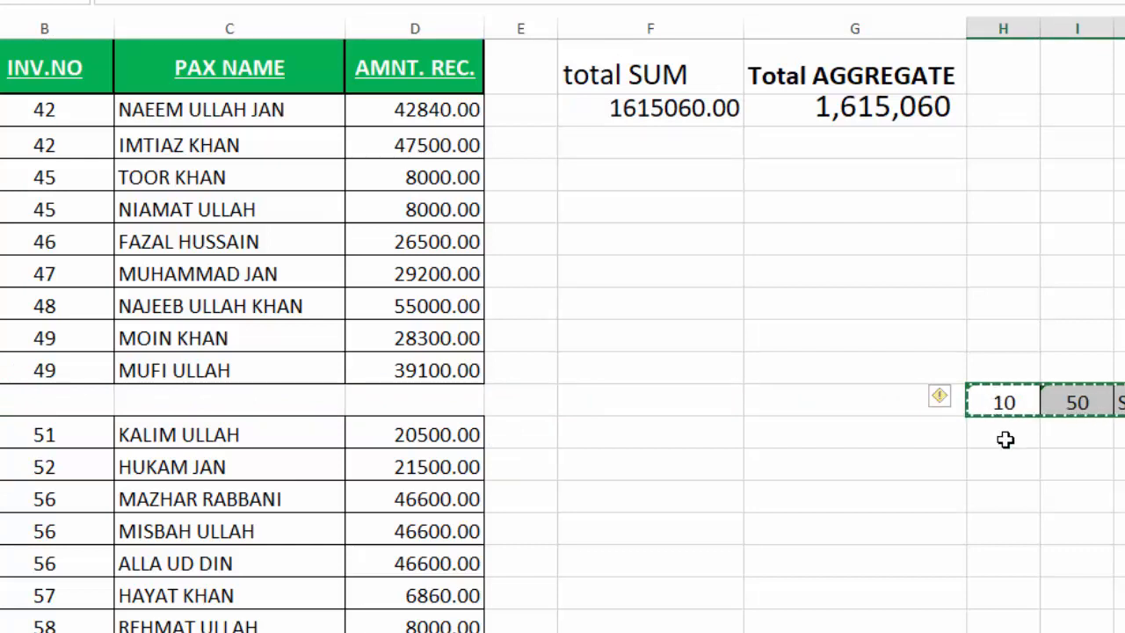
click(1006, 439)
key(ctrl+v)
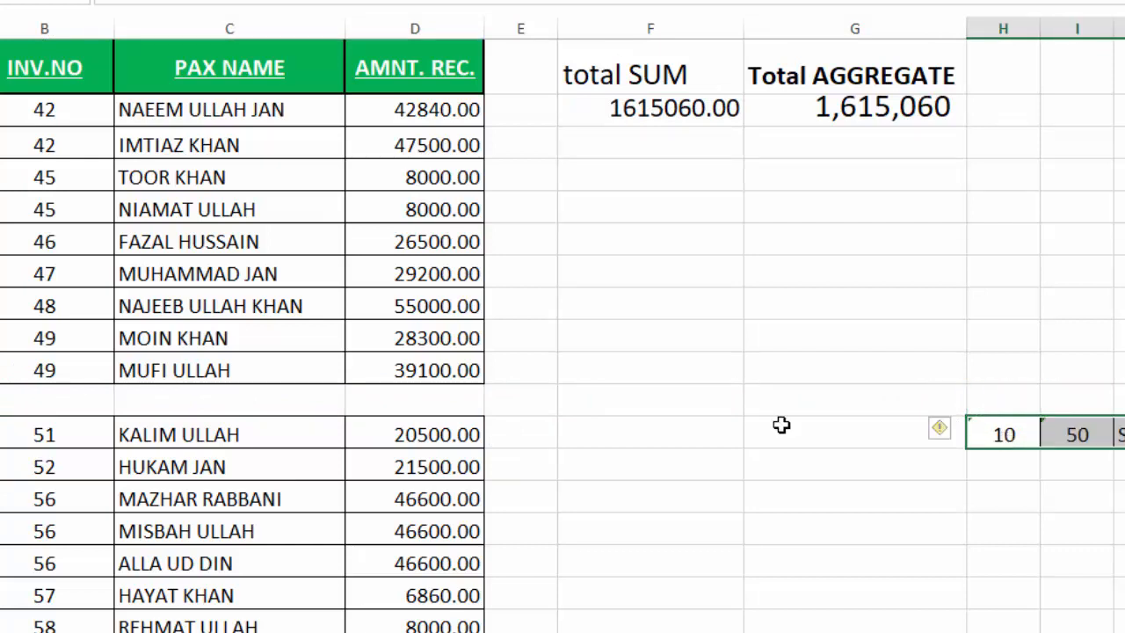
Delete the emptied row 11 from the sheet.
click(0, 400)
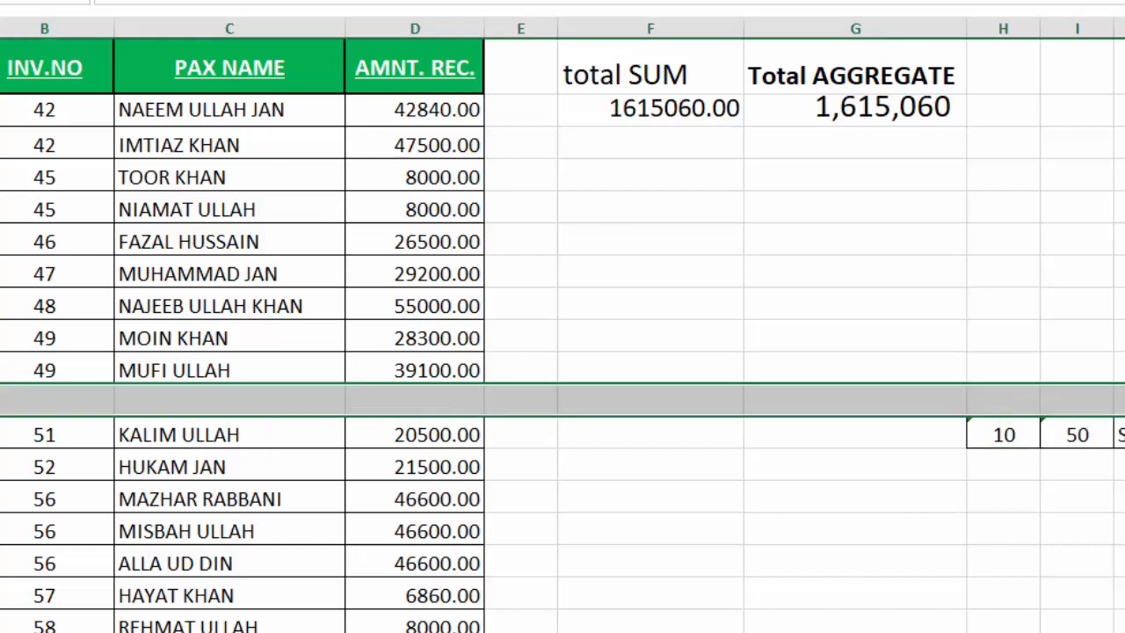
key(ctrl+minus)
click(815, 615)
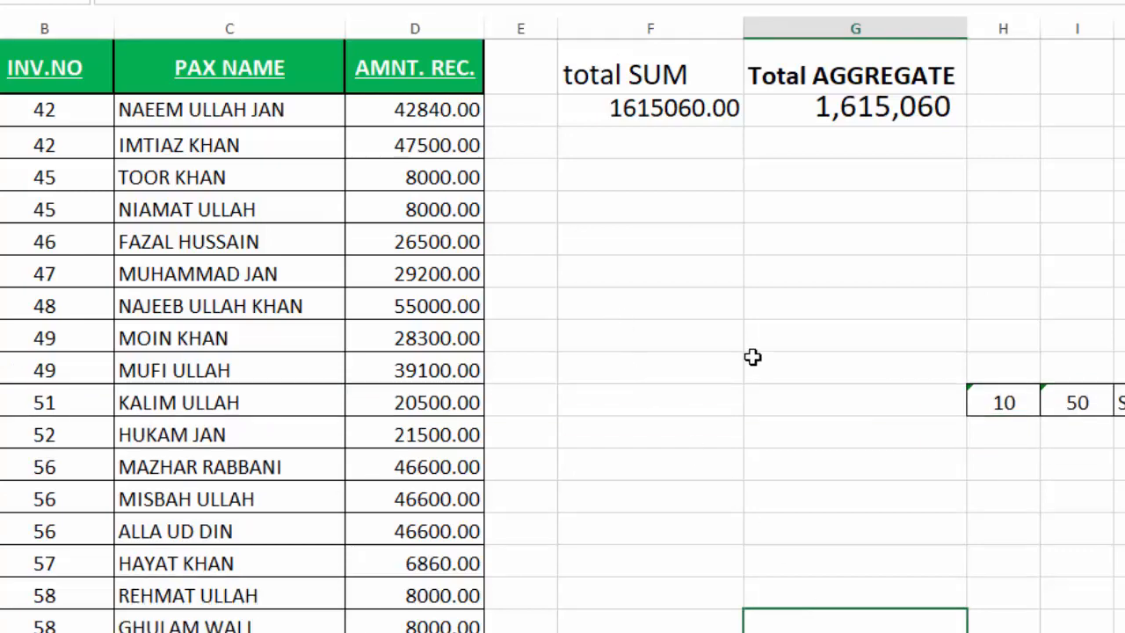
Re-enter the TOTAL cell under the AMNT. REC. column as an AutoSum of the amounts above it.
scroll(563, 334, down, 13)
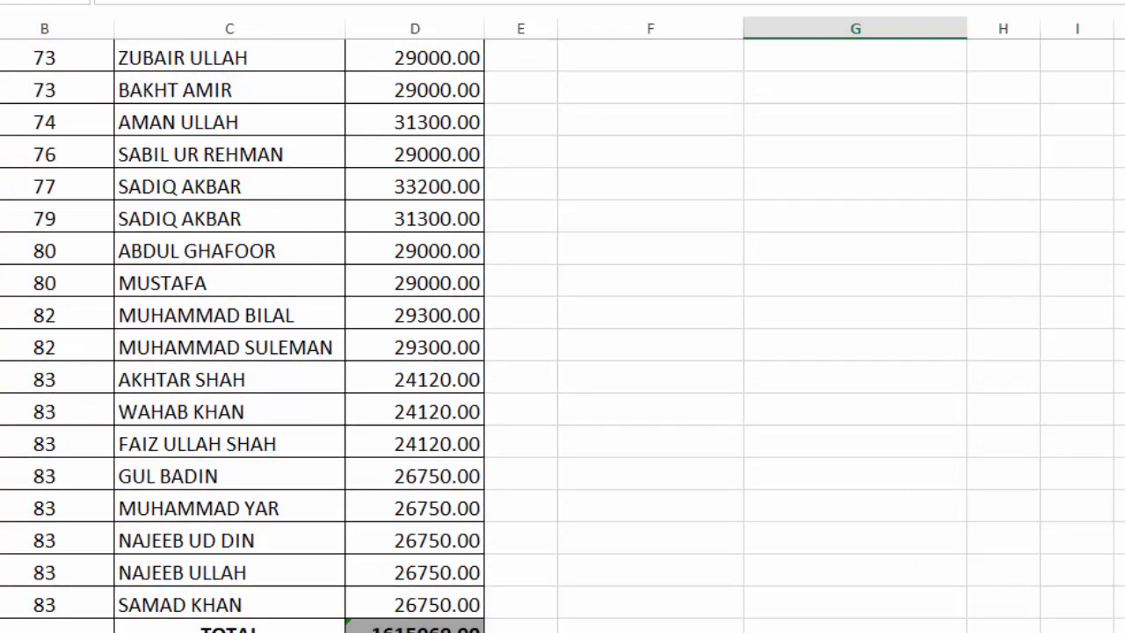
click(415, 626)
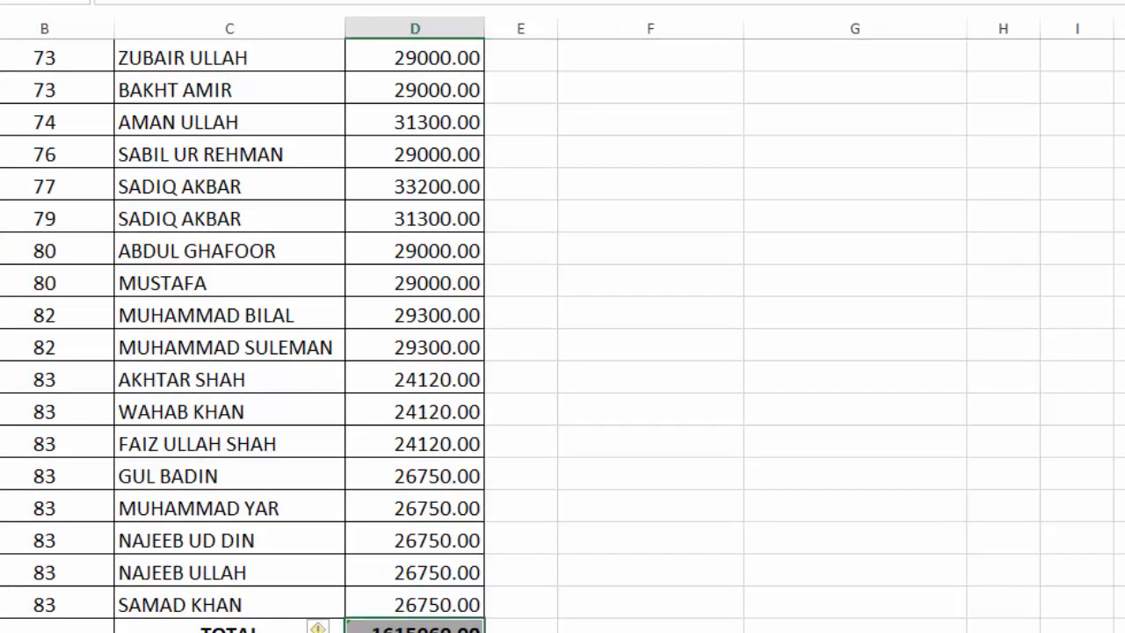
key(alt+equal)
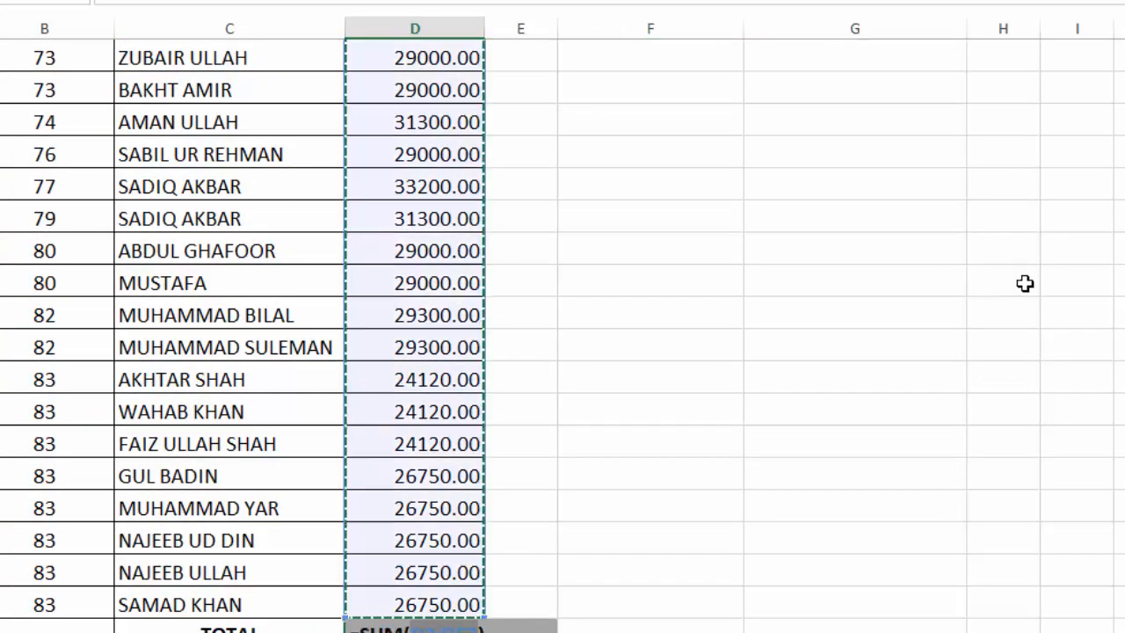
key(Return)
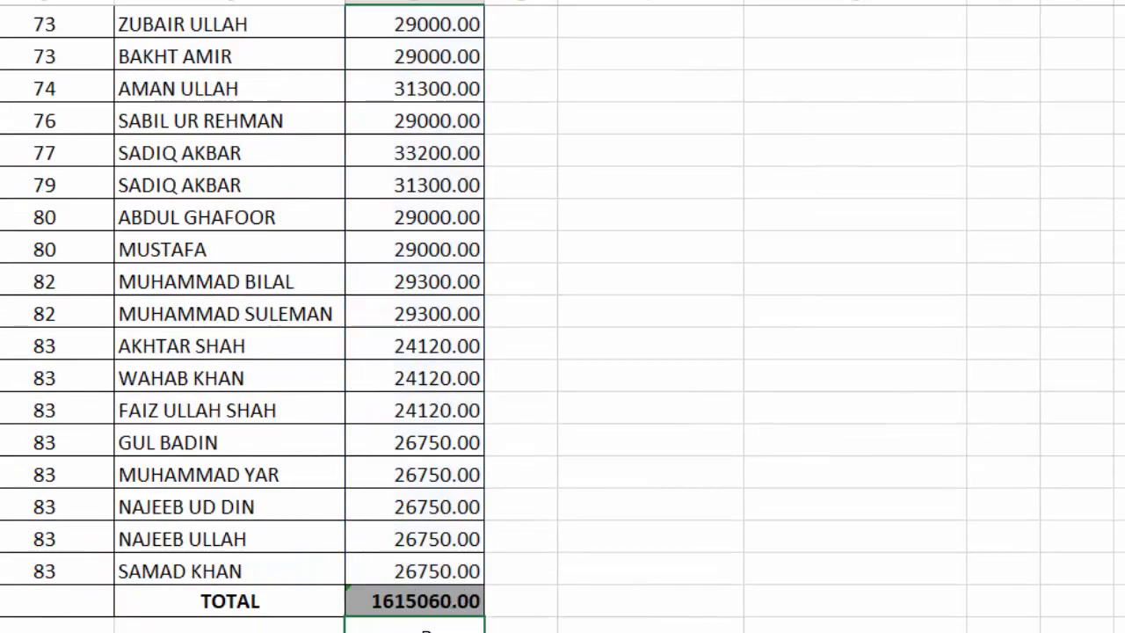
Undo the TOTAL formula entry, the row deletion and the moves of the record with serial number 10.
scroll(1002, 73, up, 13)
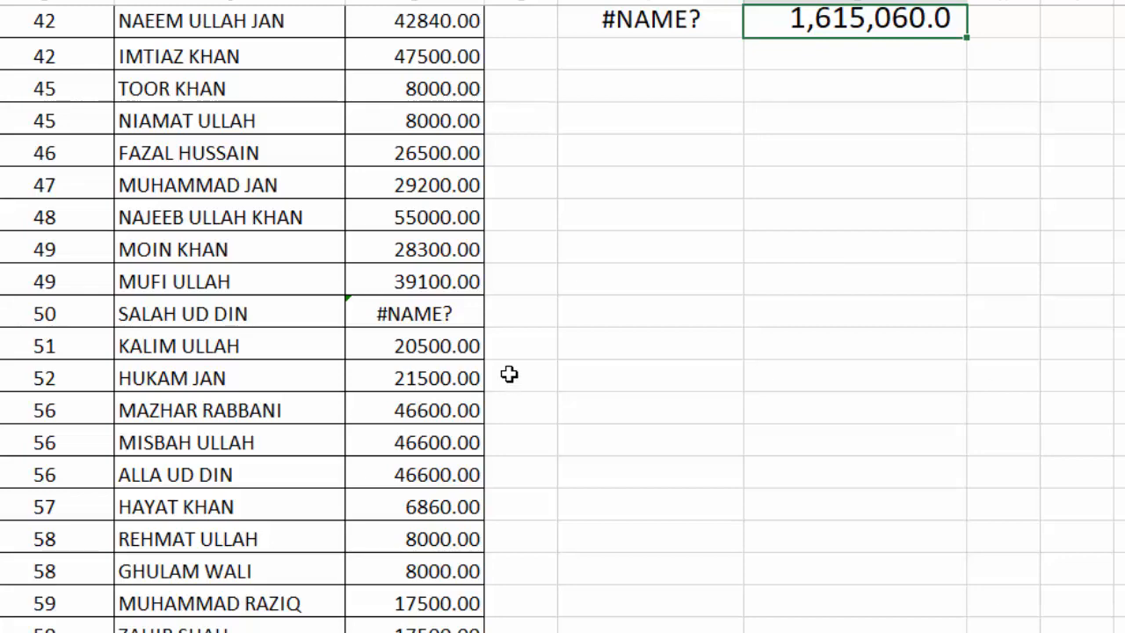
scroll(563, 316, down, 13)
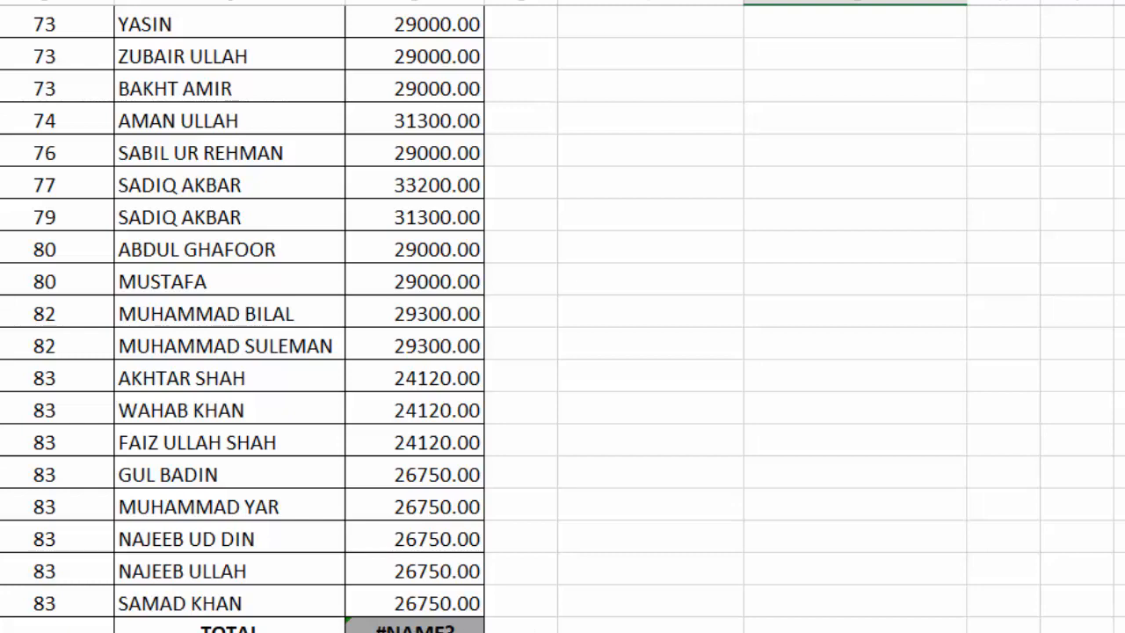
Change the option argument of the Total AGGREGATE formula to 6 (Ignore error values), giving =AGGREGATE(9,6,D2:D58).
scroll(562, 316, up, 13)
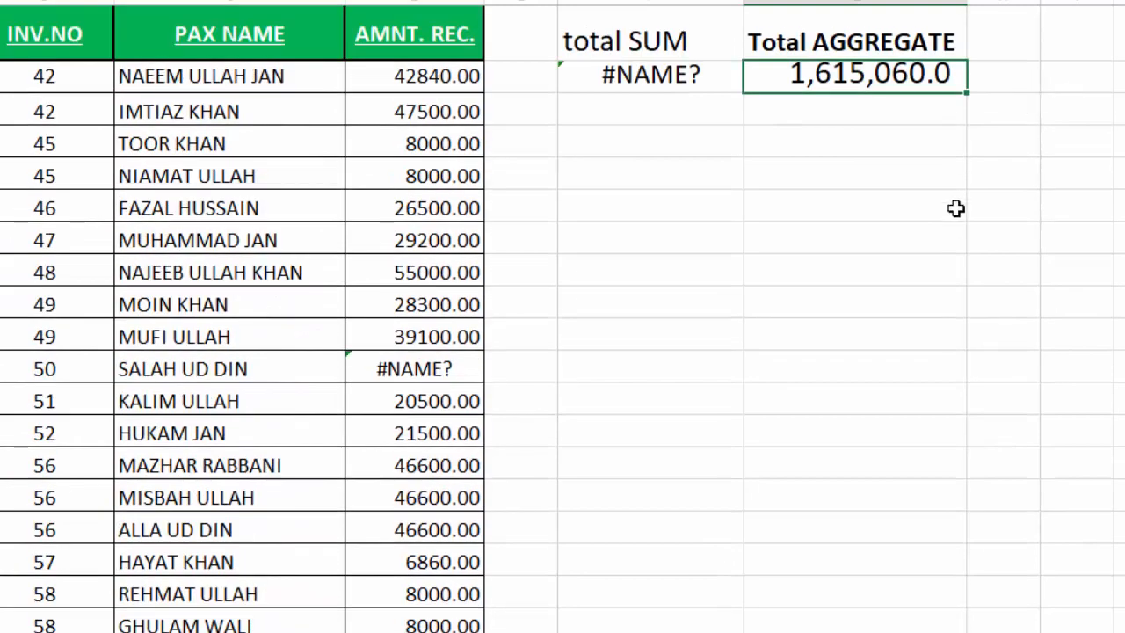
click(957, 208)
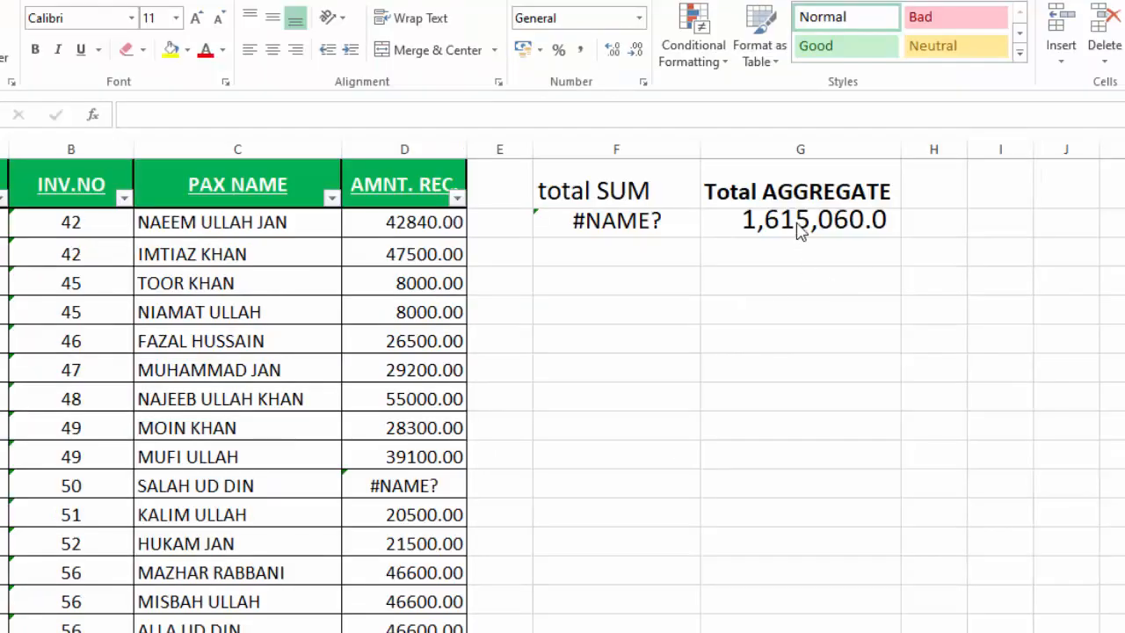
double_click(797, 232)
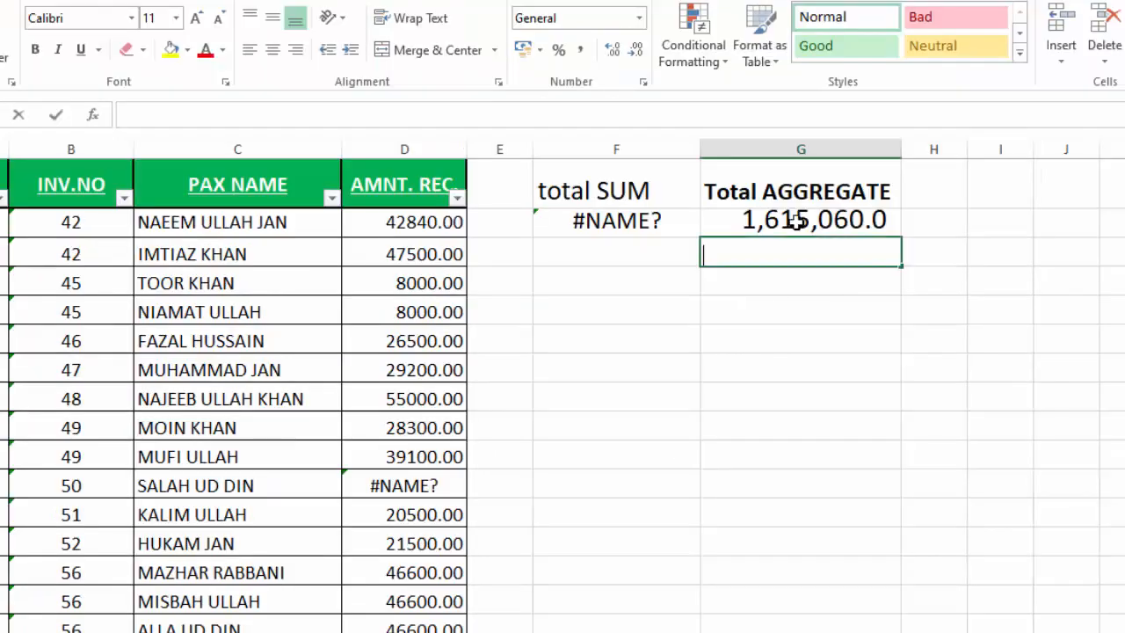
double_click(797, 221)
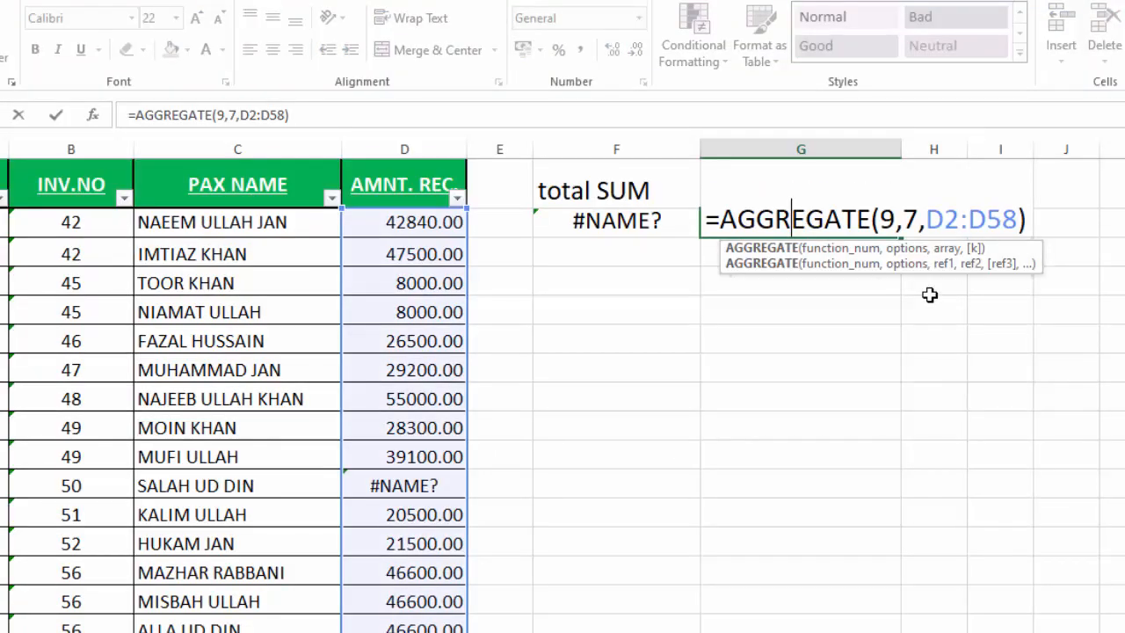
click(919, 220)
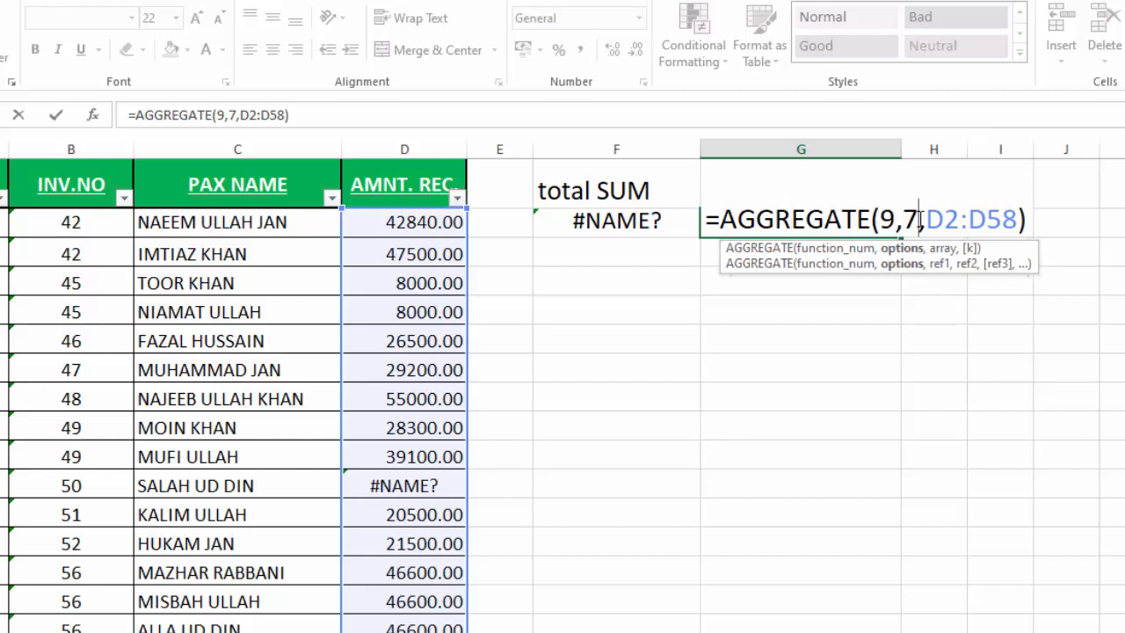
key(BackSpace)
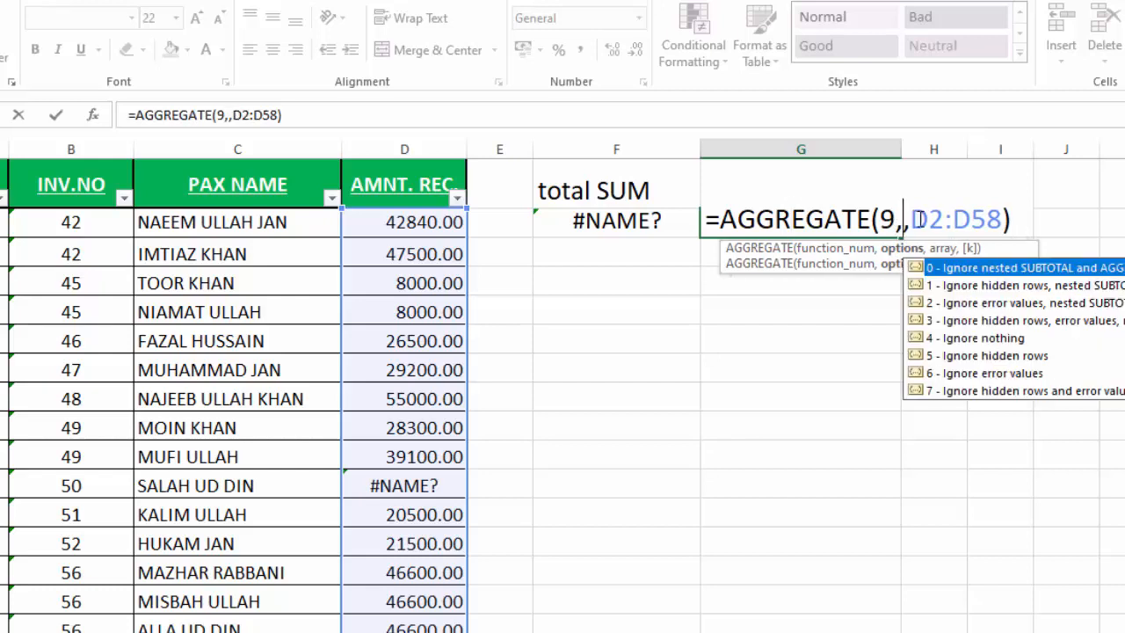
text(6)
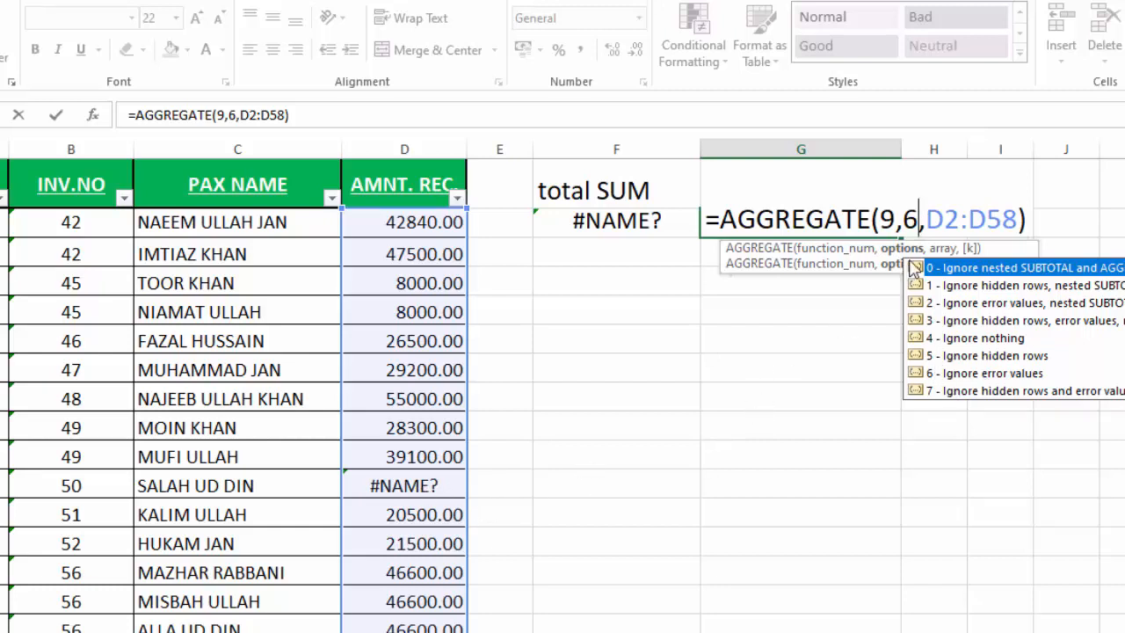
click(1030, 211)
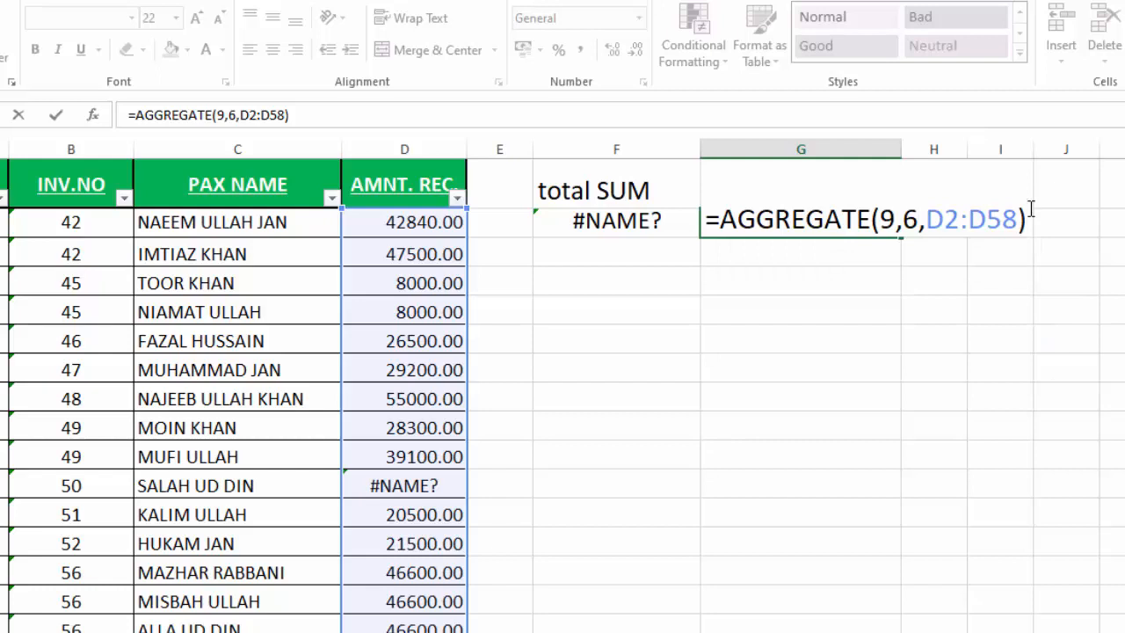
key(Return)
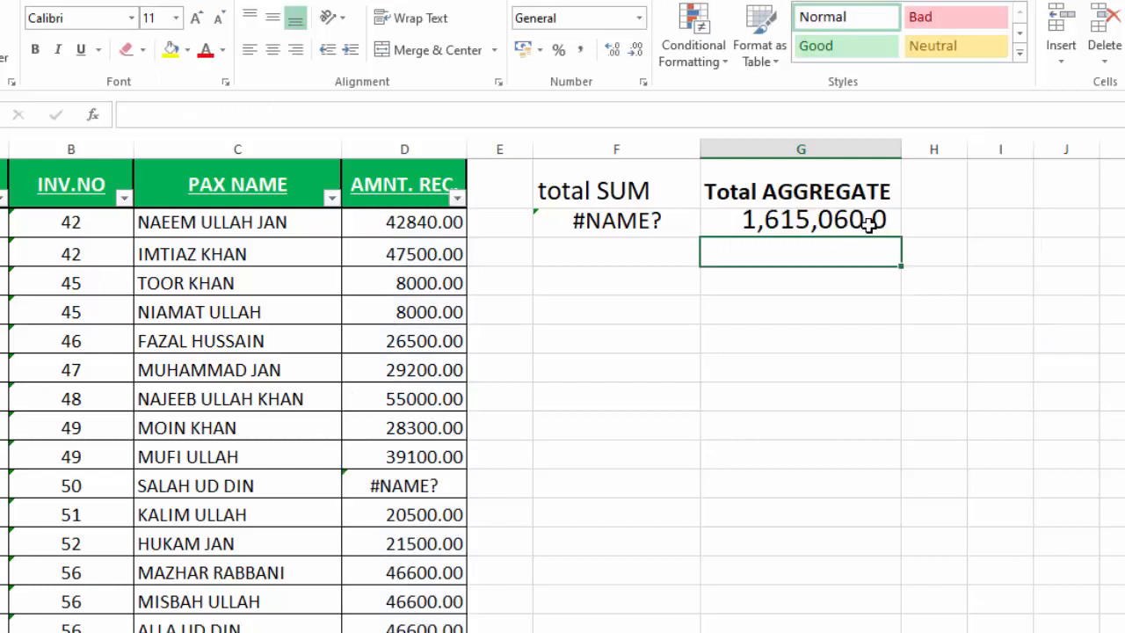
Filter the PAX NAME column to exclude the first seven names in its alphabetical list.
click(331, 198)
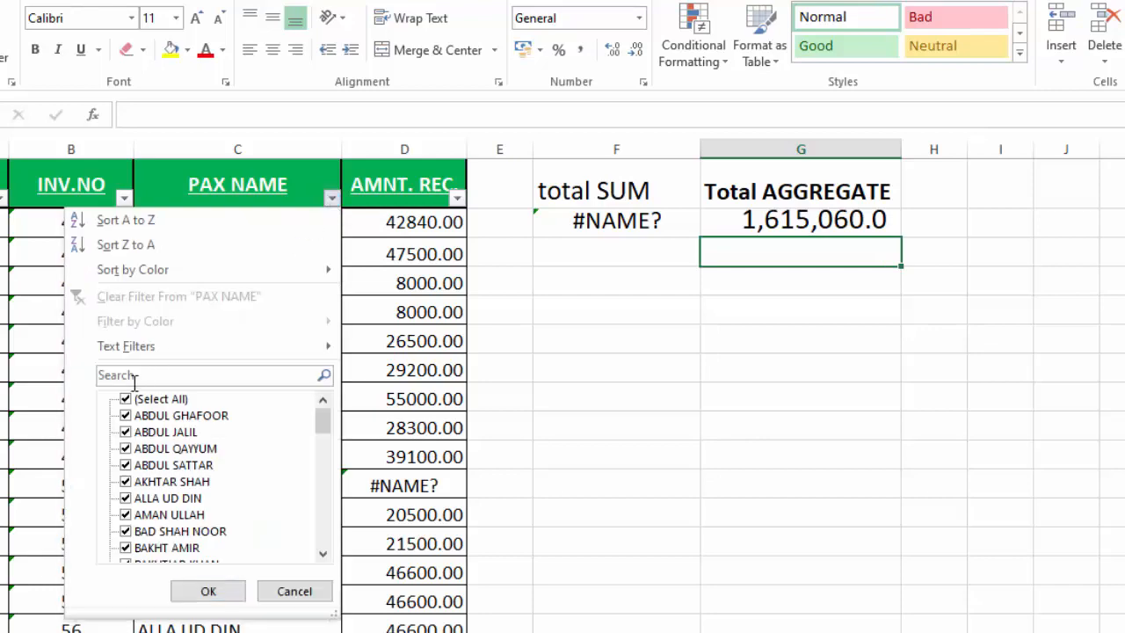
click(124, 417)
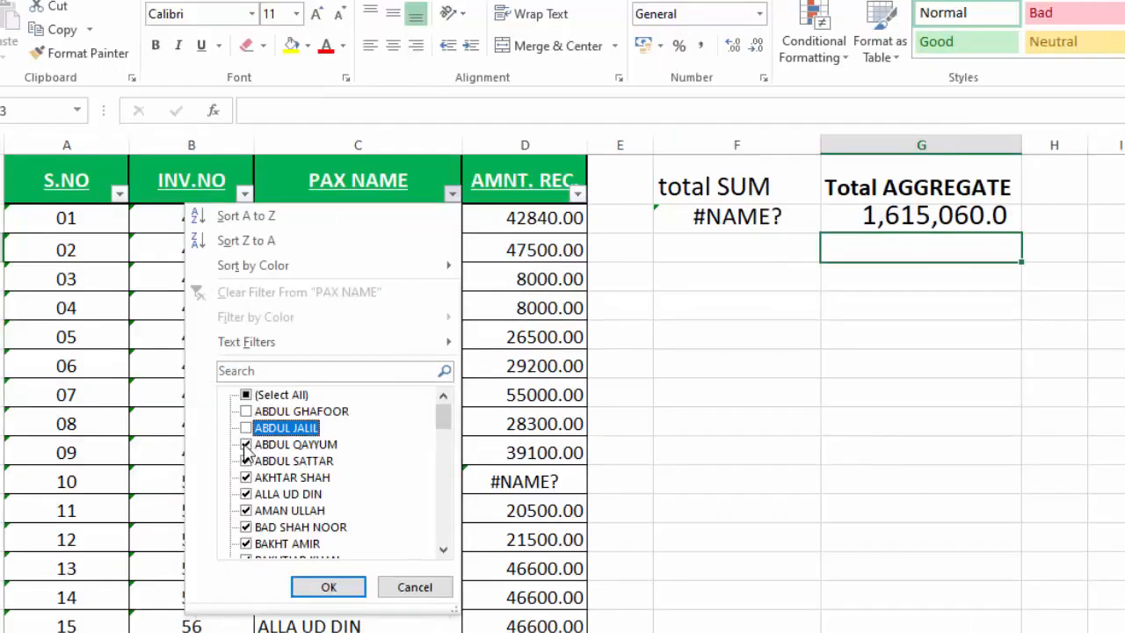
click(245, 445)
click(245, 461)
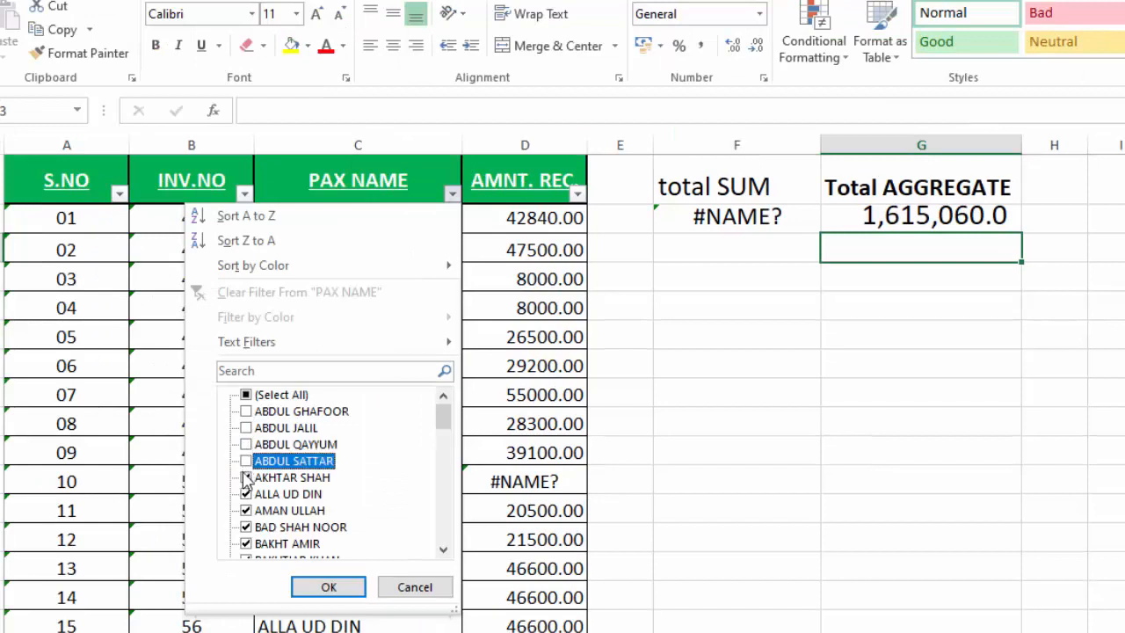
click(246, 477)
click(246, 494)
click(246, 510)
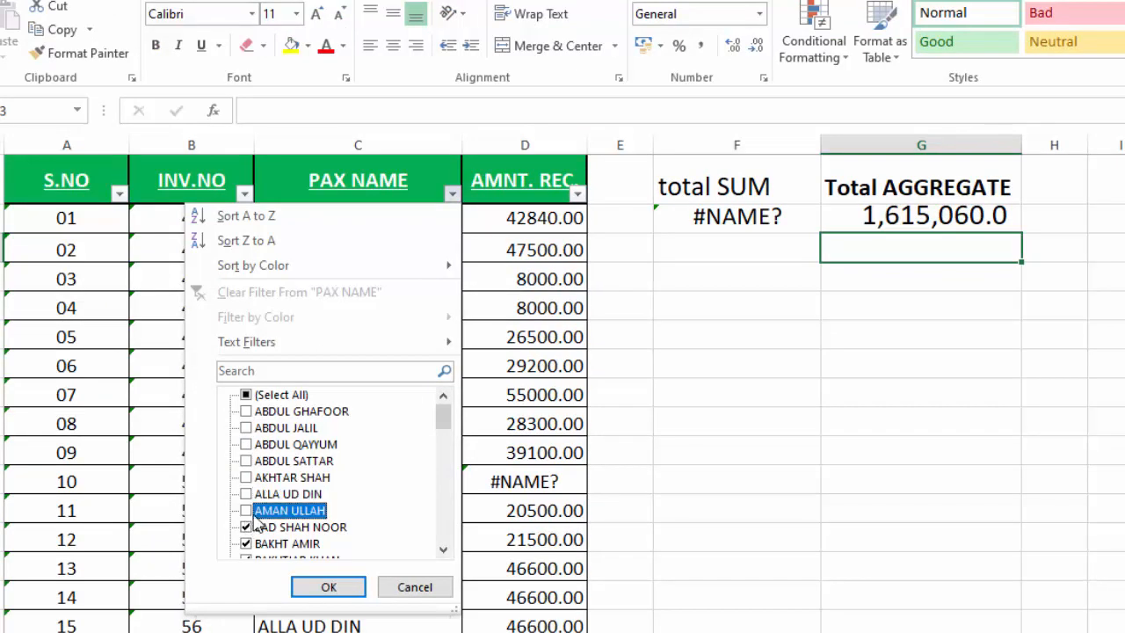
click(326, 587)
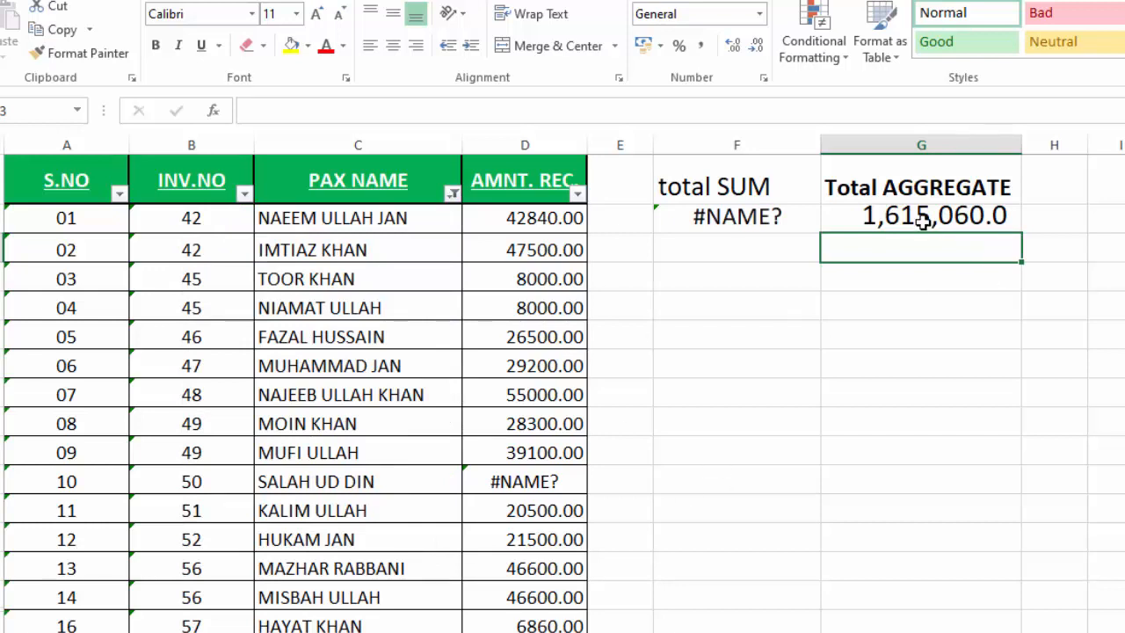
Reselect all names in the PAX NAME filter to show every record again.
click(453, 192)
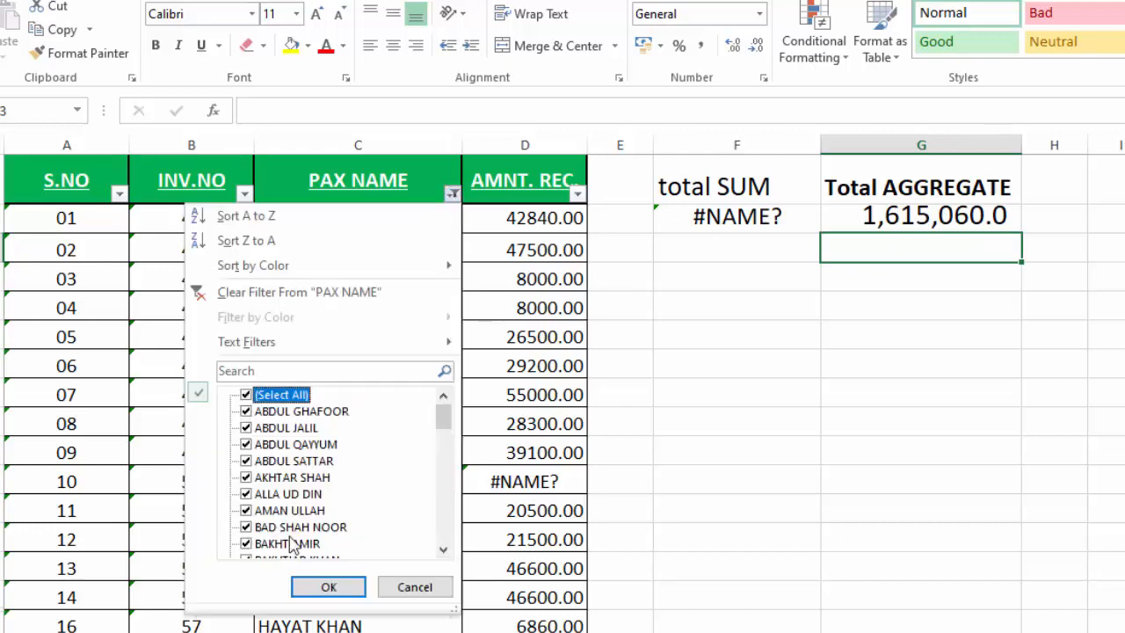
click(332, 586)
click(703, 514)
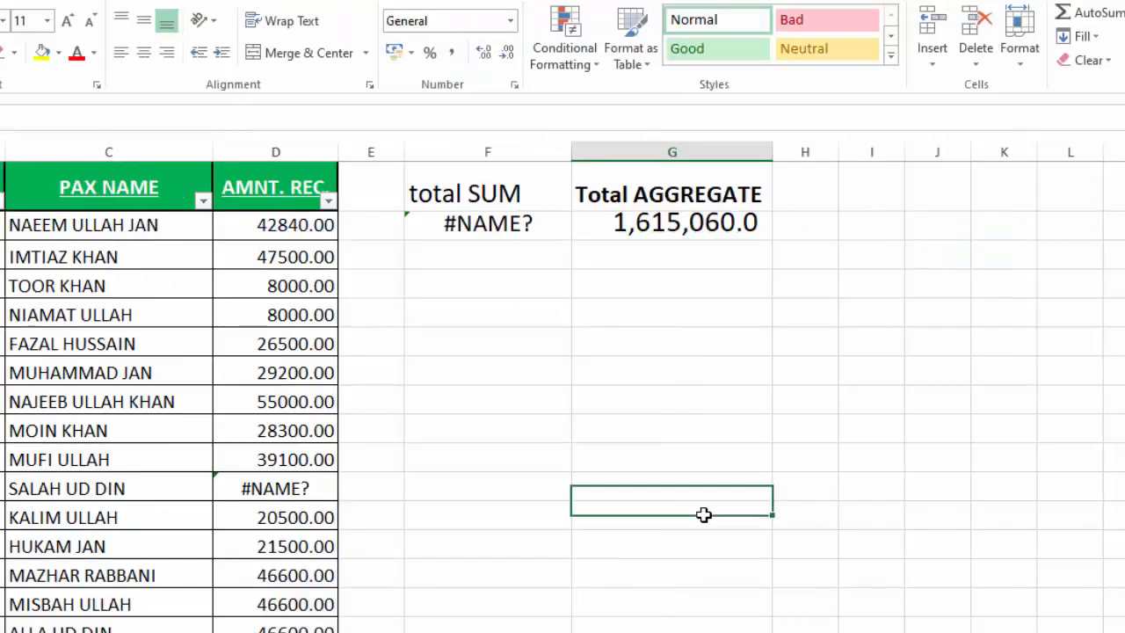
Set the option argument of the Total AGGREGATE formula to 7 (Ignore hidden rows and error values), giving =AGGREGATE(9,7,D2:D58).
double_click(648, 215)
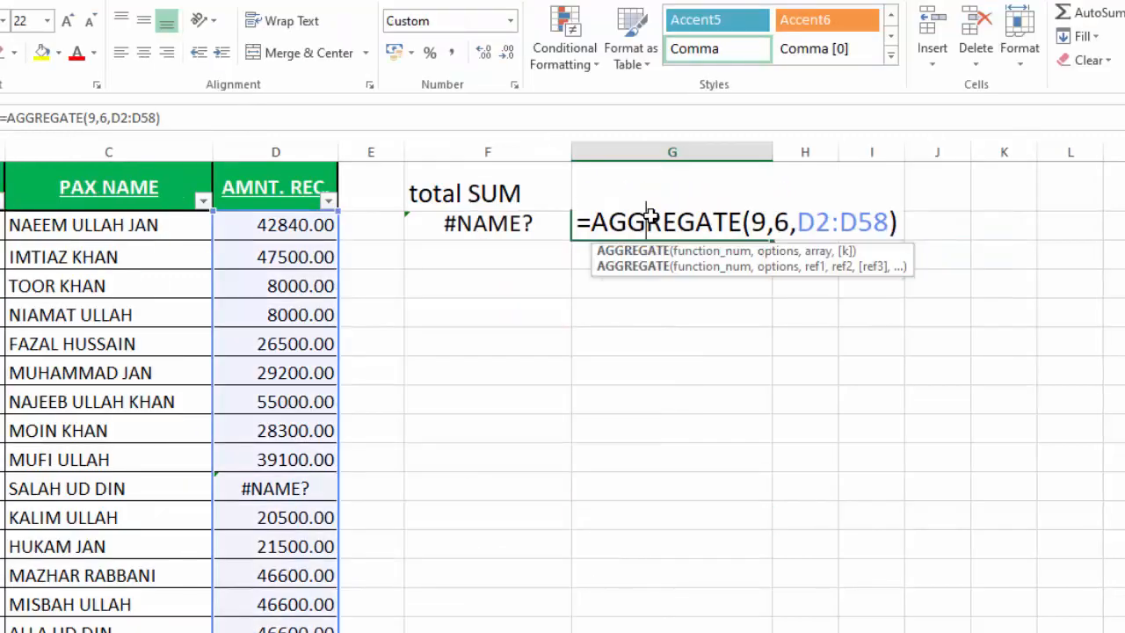
click(791, 221)
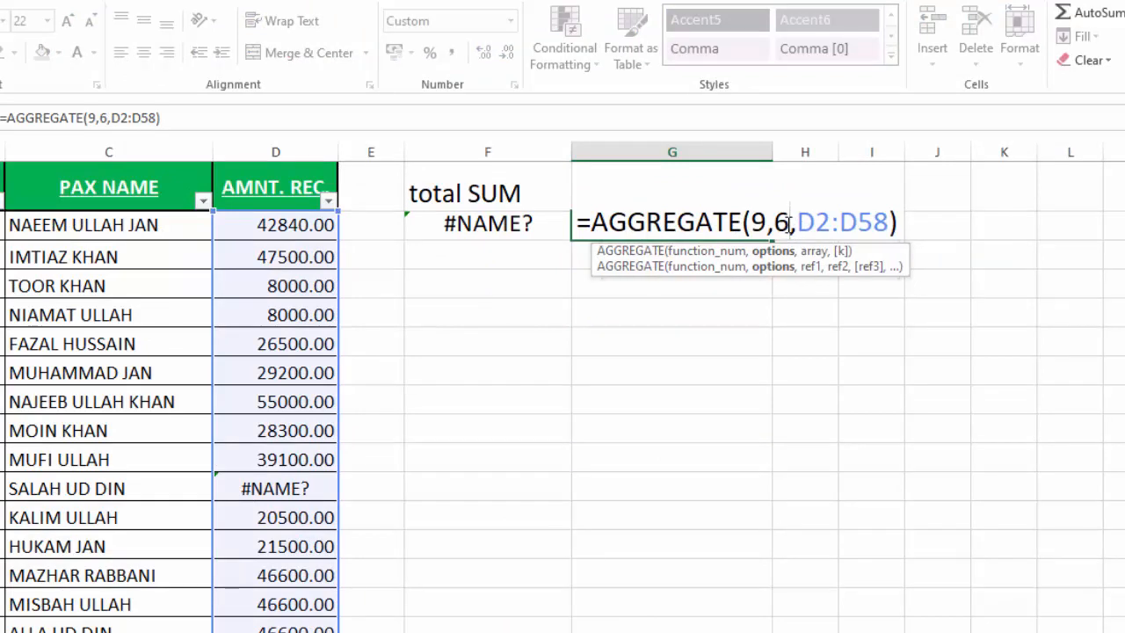
key(BackSpace)
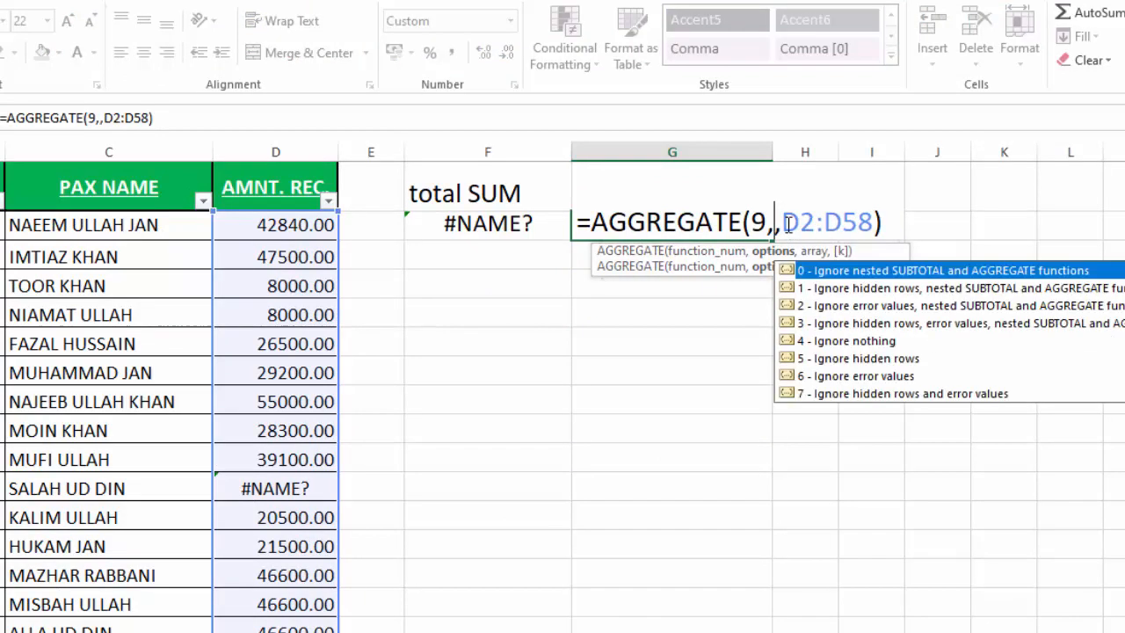
double_click(831, 393)
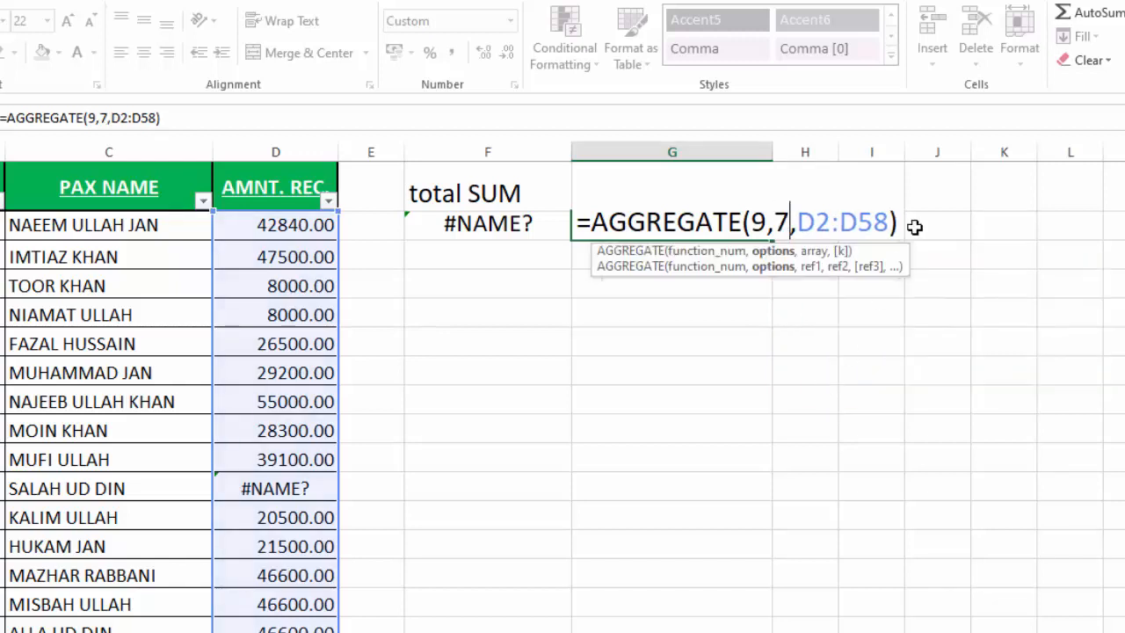
key(Return)
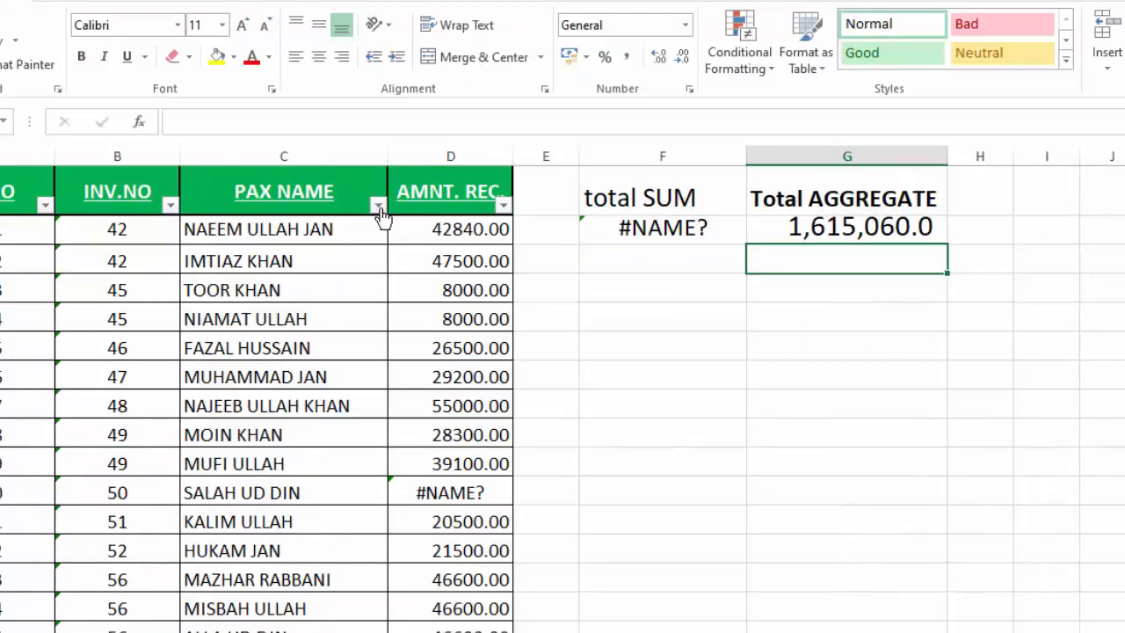
Hide the records of the first seven alphabetically listed names by filtering the PAX NAME column.
click(377, 207)
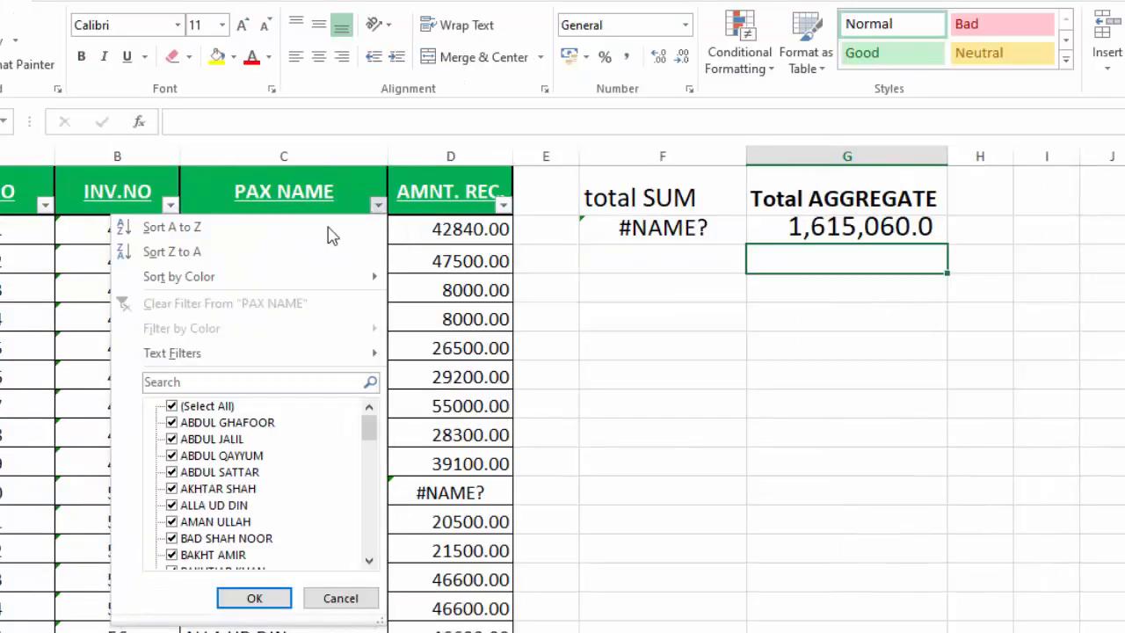
click(171, 422)
click(172, 438)
click(171, 455)
click(172, 472)
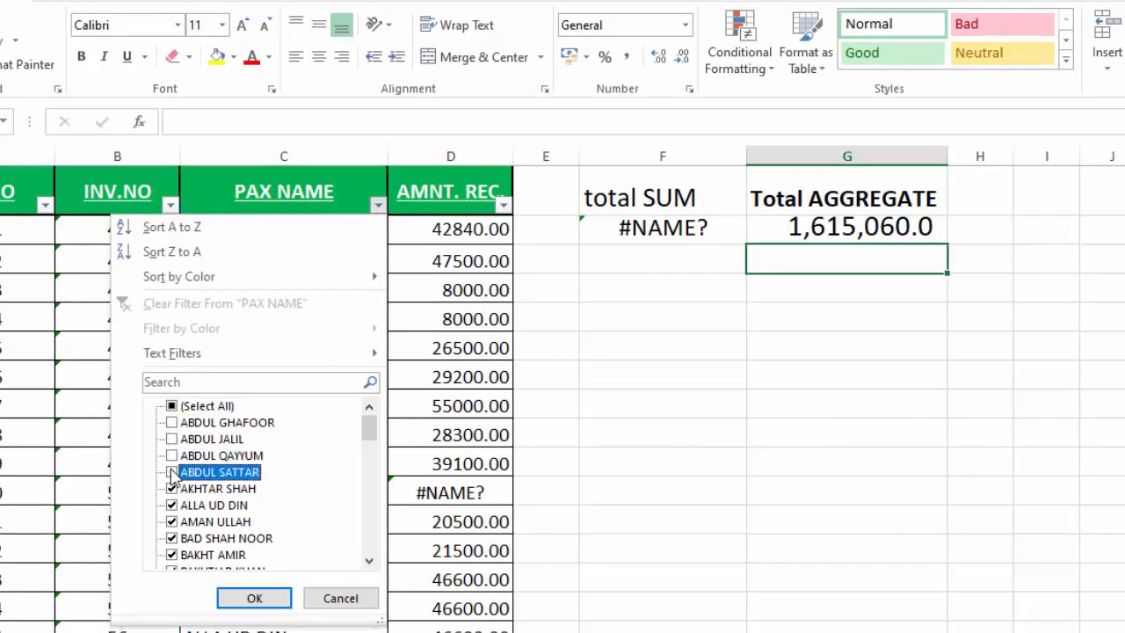
click(172, 489)
click(171, 505)
click(171, 522)
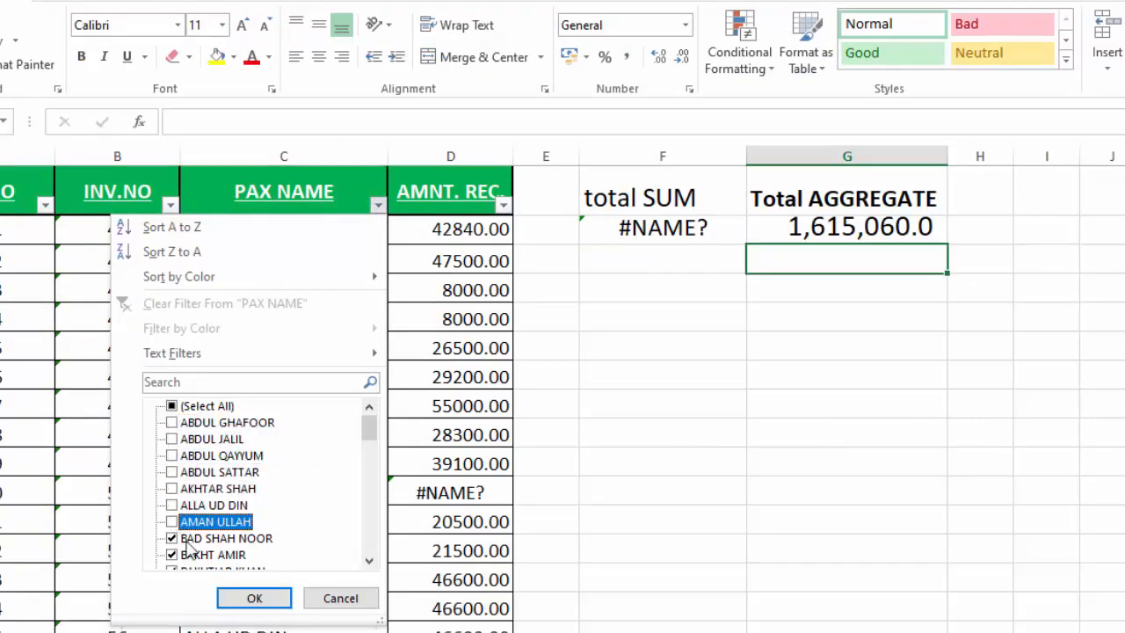
click(249, 601)
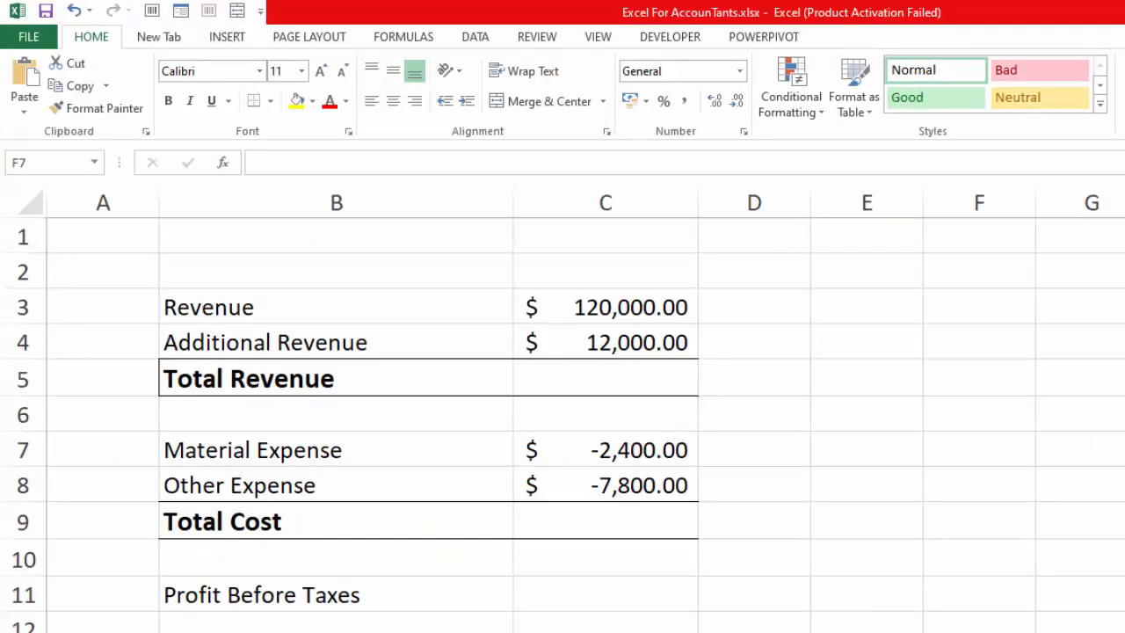
Enter =AGGREGATE(9,1,C3:C4) in the Total Revenue cell C5 to sum the two revenue amounts.
click(1124, 559)
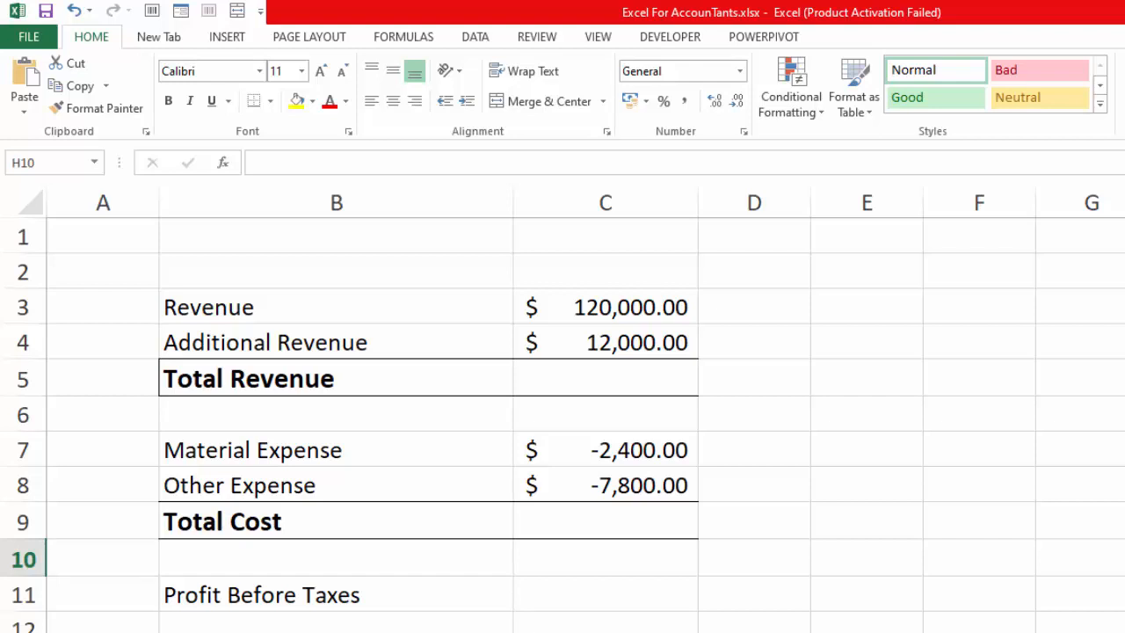
click(631, 600)
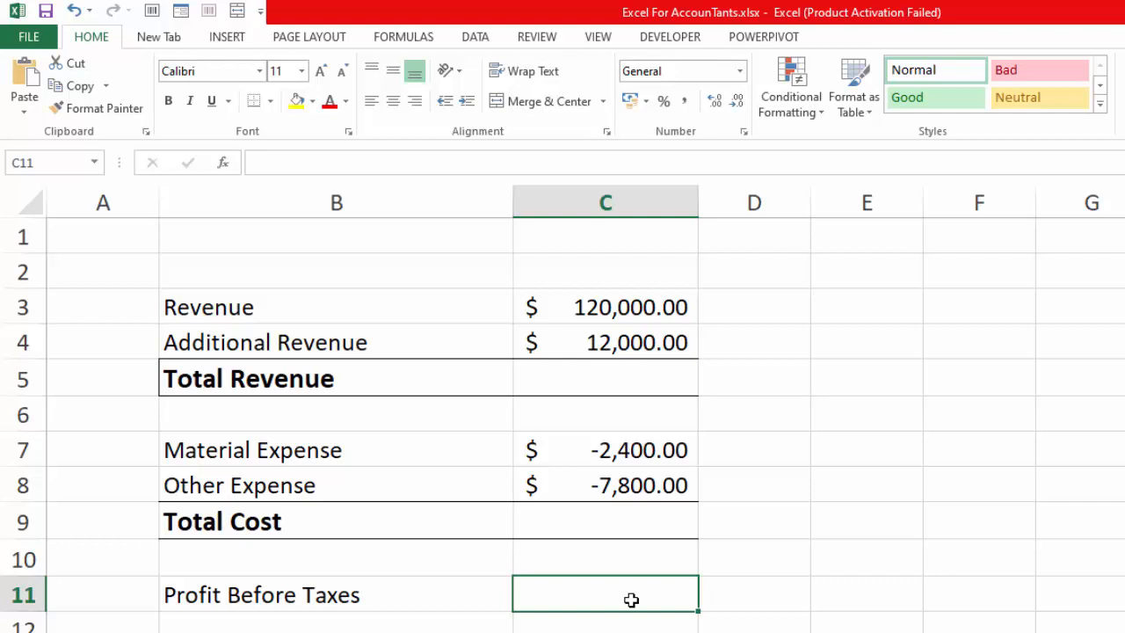
click(611, 384)
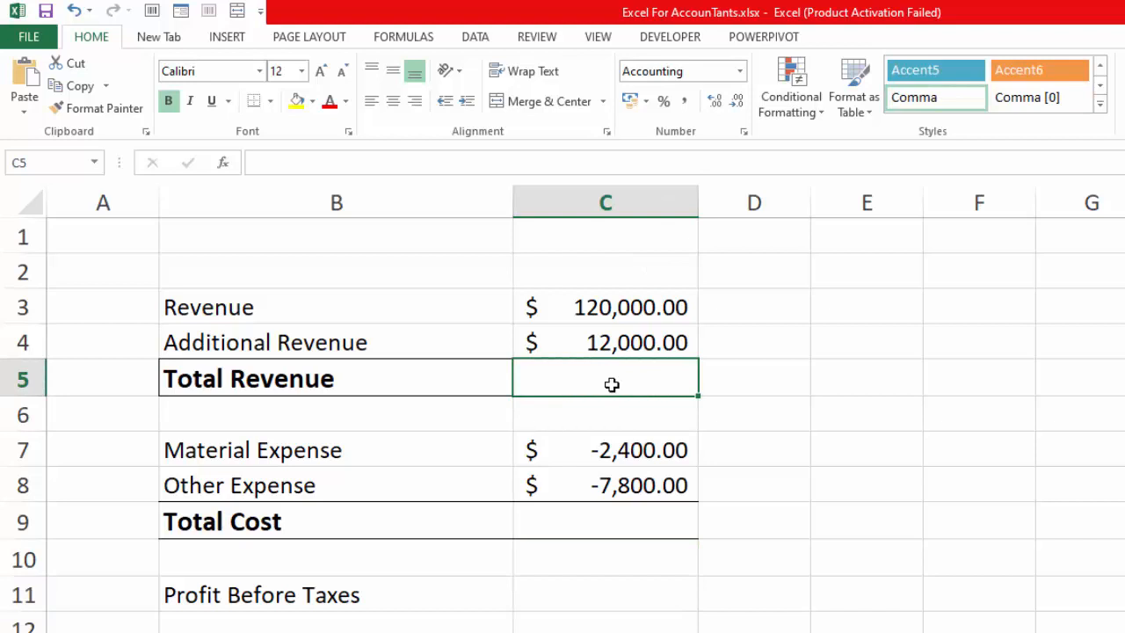
text(=AGGREGATE()
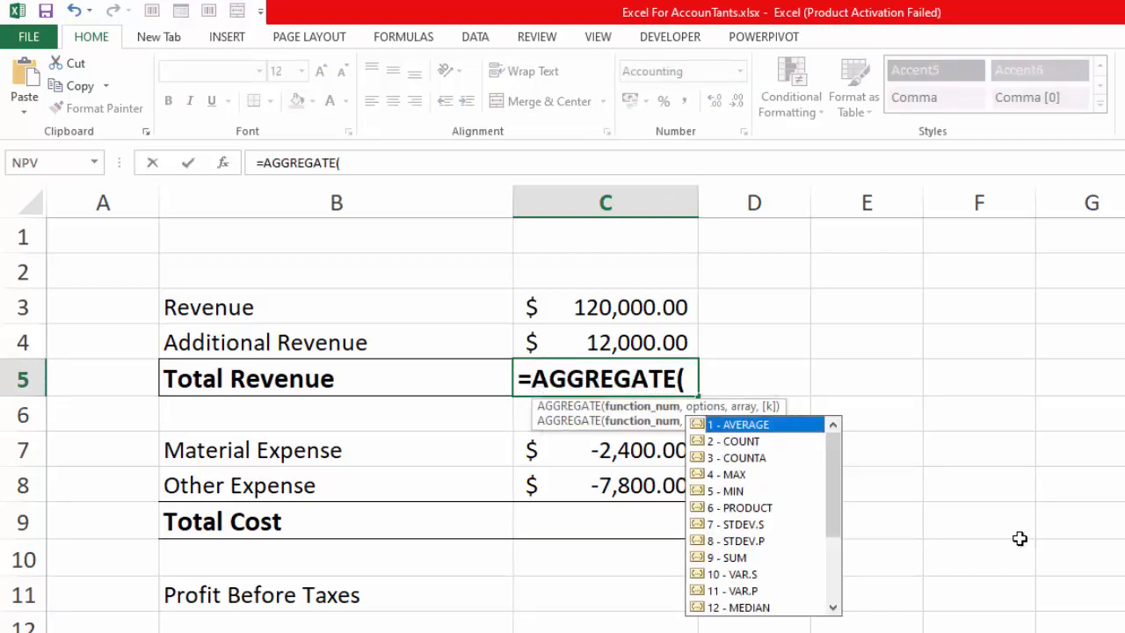
double_click(737, 559)
text(,)
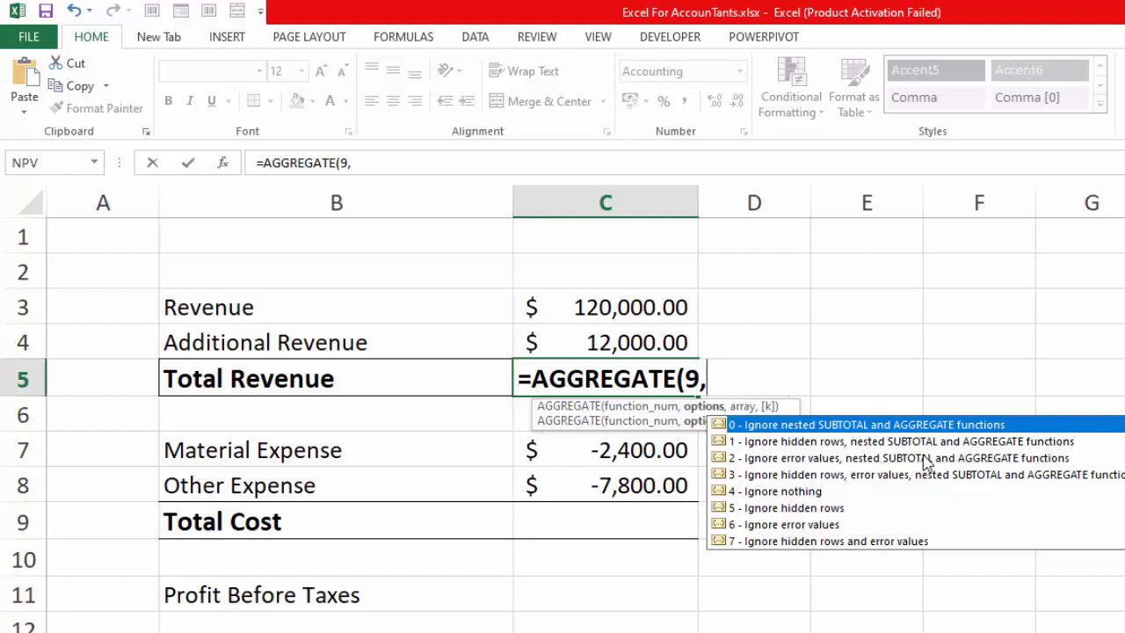
double_click(975, 441)
text(,)
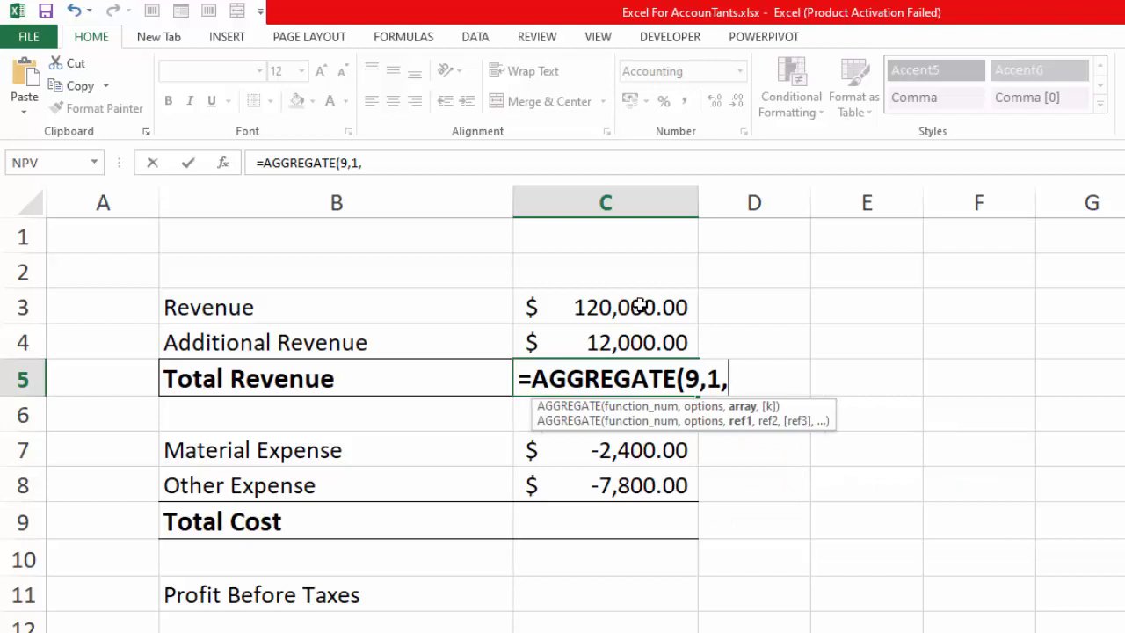
drag(641, 305, 639, 335)
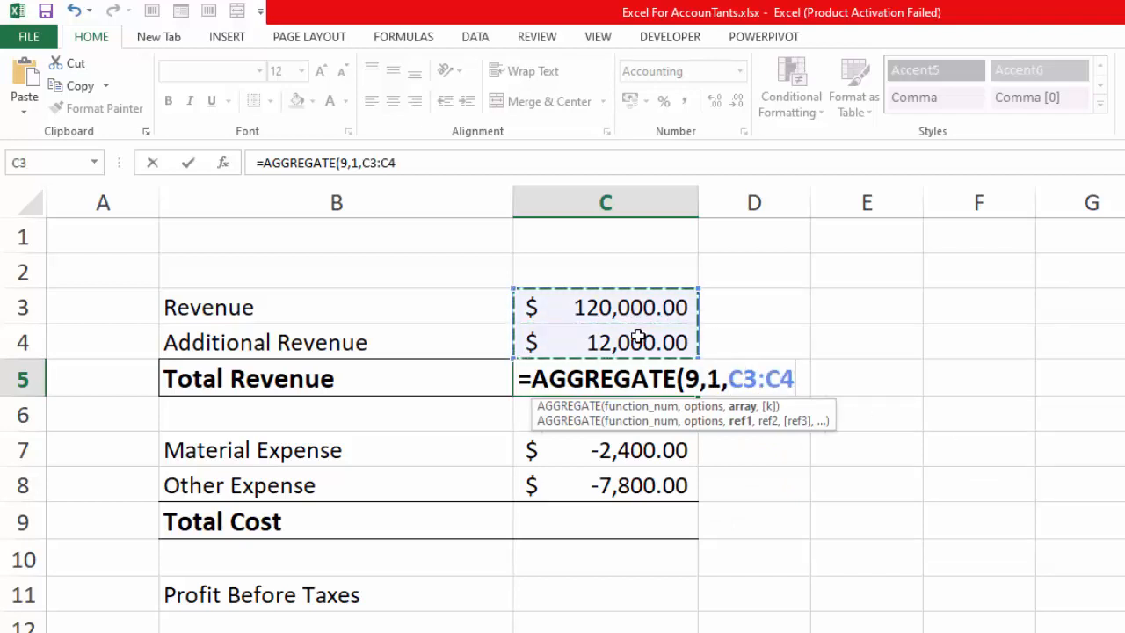
text())
key(Return)
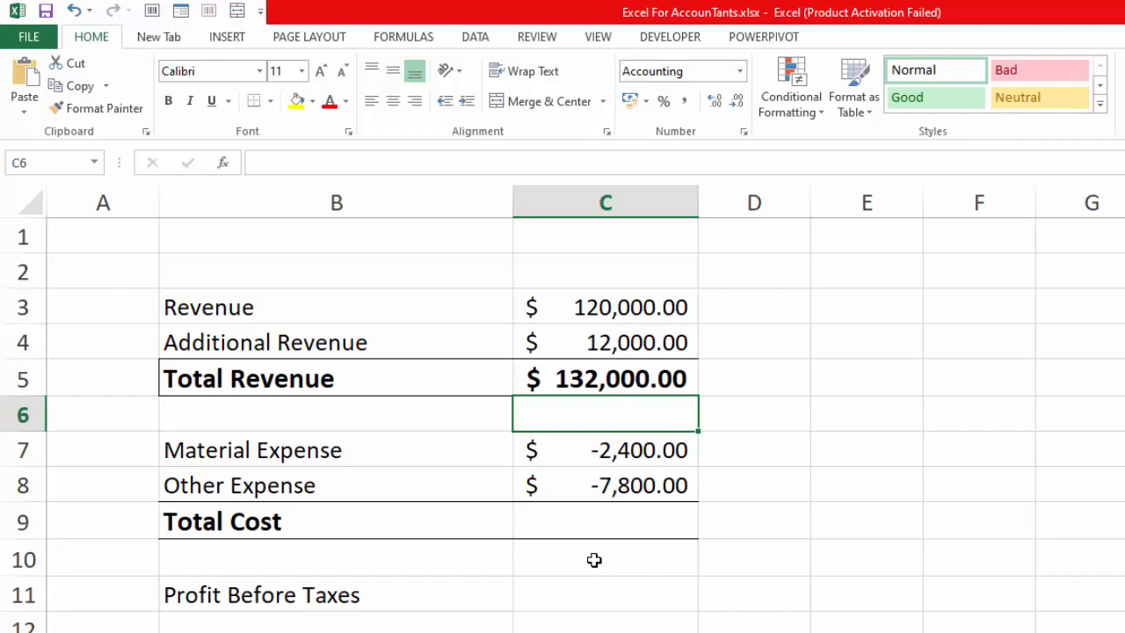
Enter =AGGREGATE(9,1,C7:C8) in the Total Cost cell C9 to sum the two expense amounts.
click(624, 519)
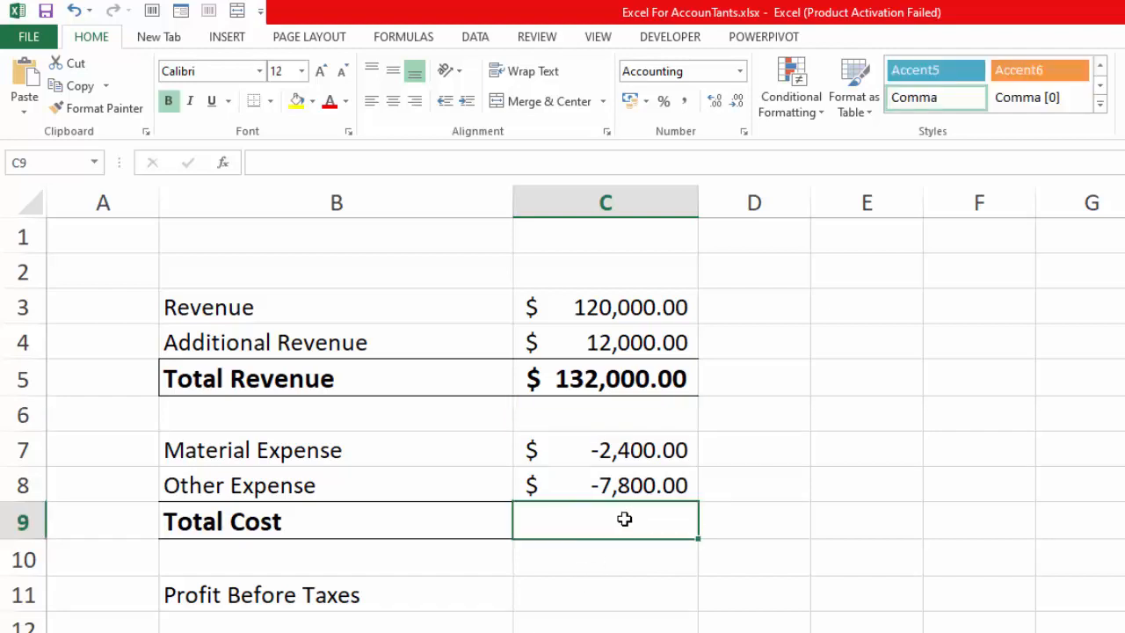
text(=AGG)
key(Tab)
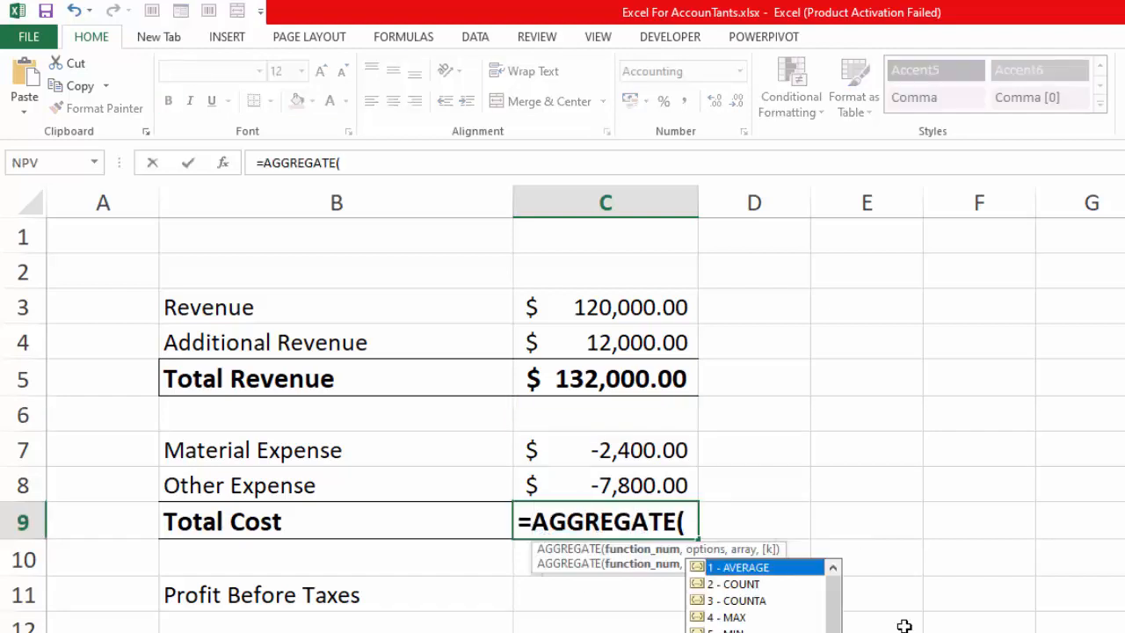
text(9,)
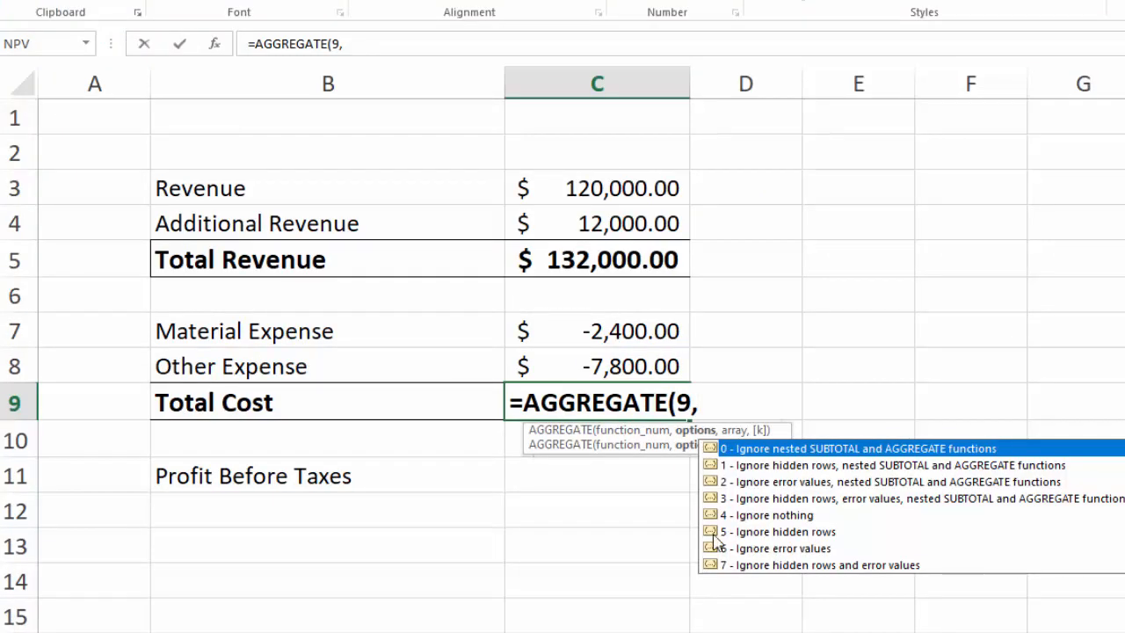
double_click(757, 466)
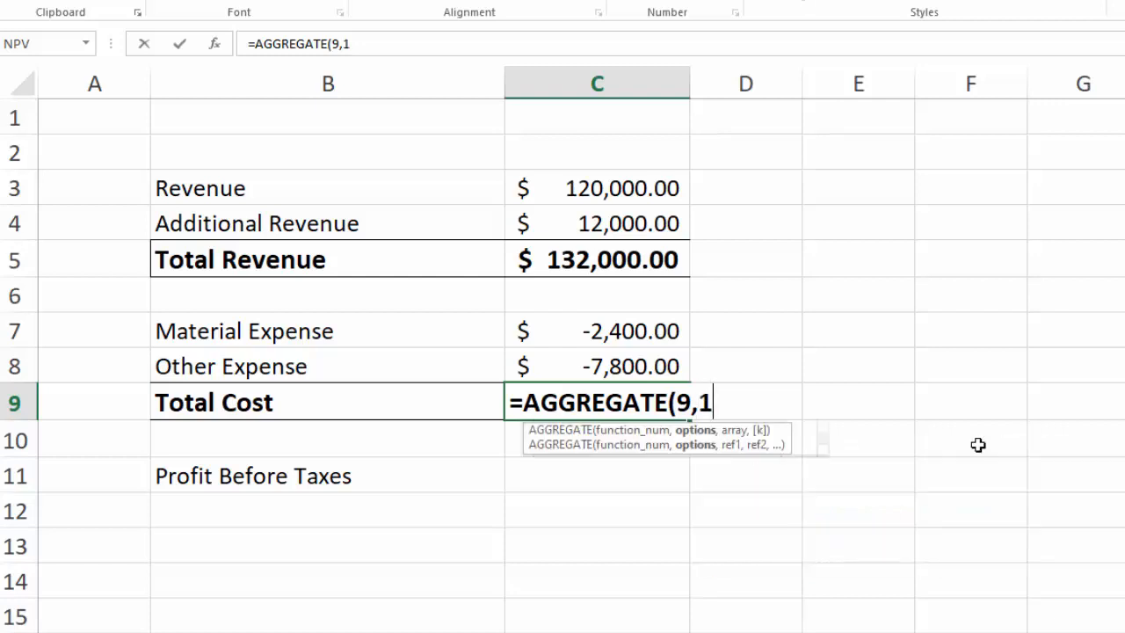
text(,)
drag(655, 328, 649, 358)
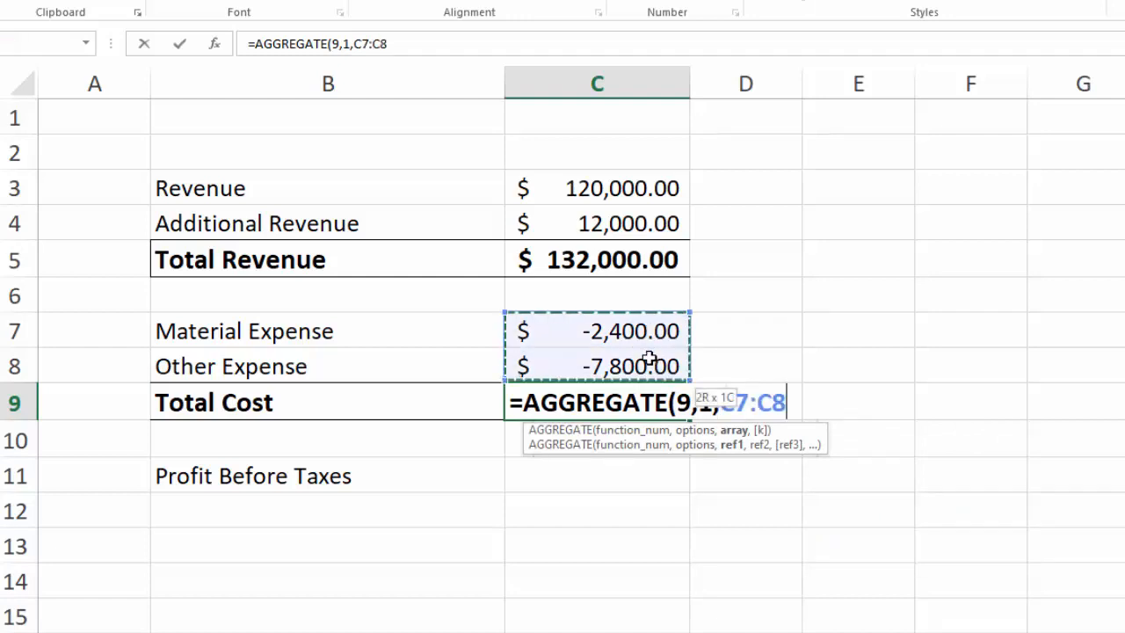
text())
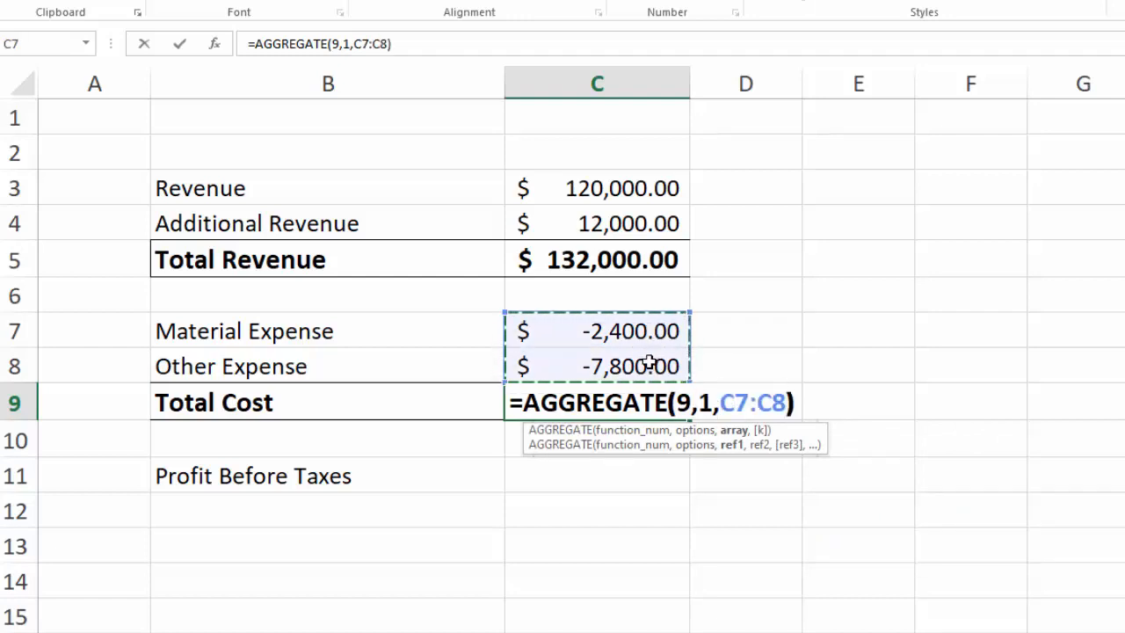
key(Return)
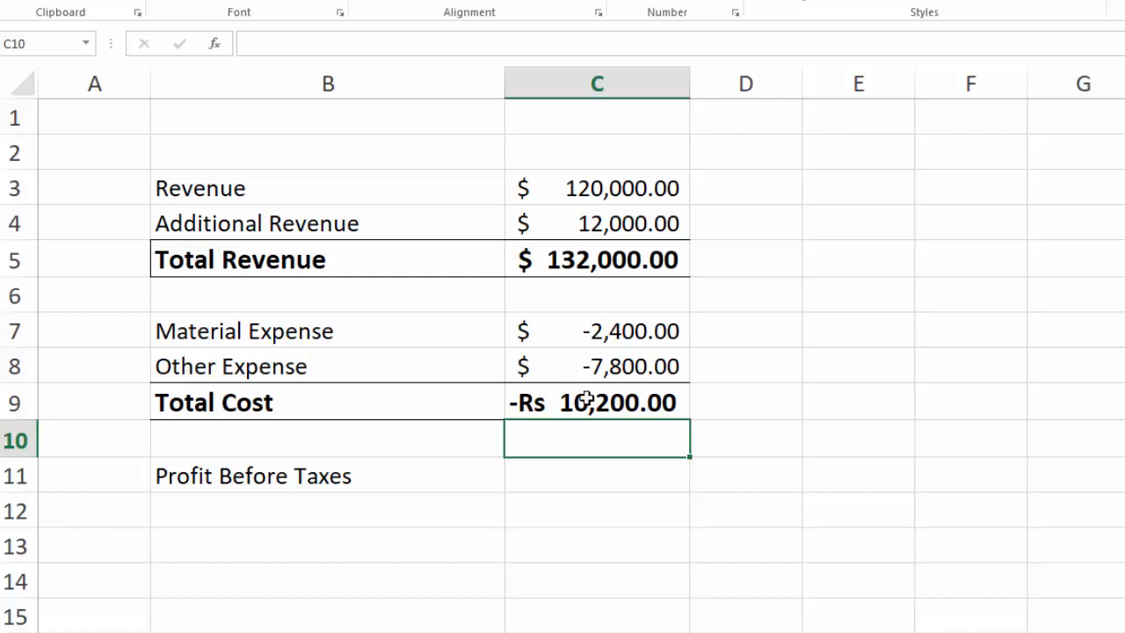
Change the Total Cost amount in C9 to the US dollar currency format.
click(672, 404)
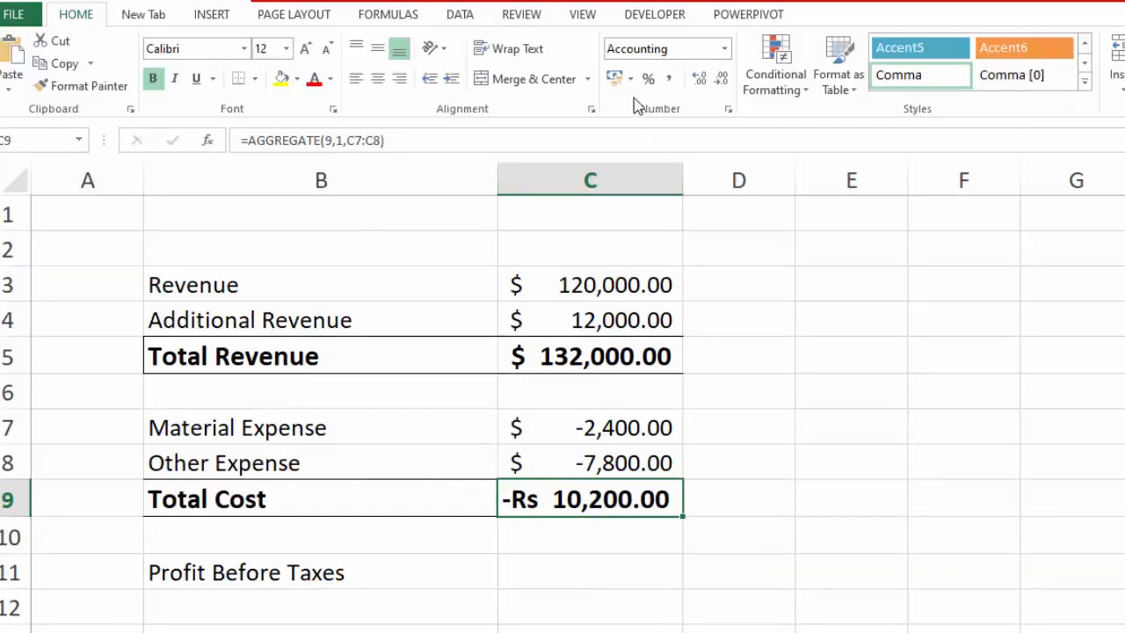
click(630, 78)
click(668, 103)
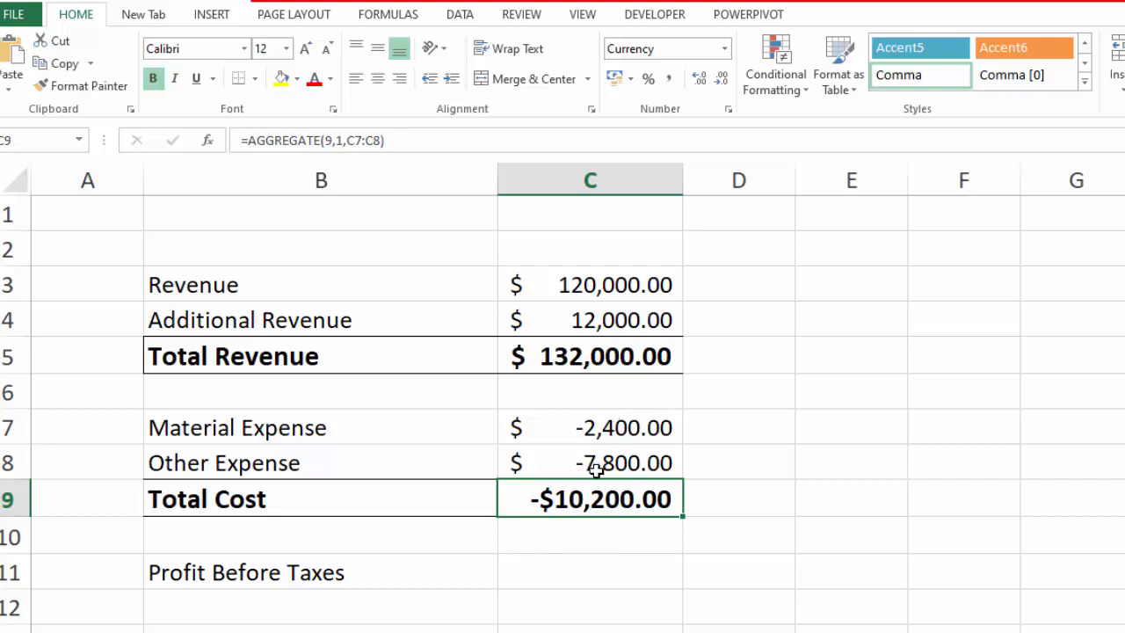
Enter =AGGREGATE(9,0,C3:C9) in the Profit Before Taxes cell C11, ignoring nested SUBTOTAL and AGGREGATE functions.
click(539, 573)
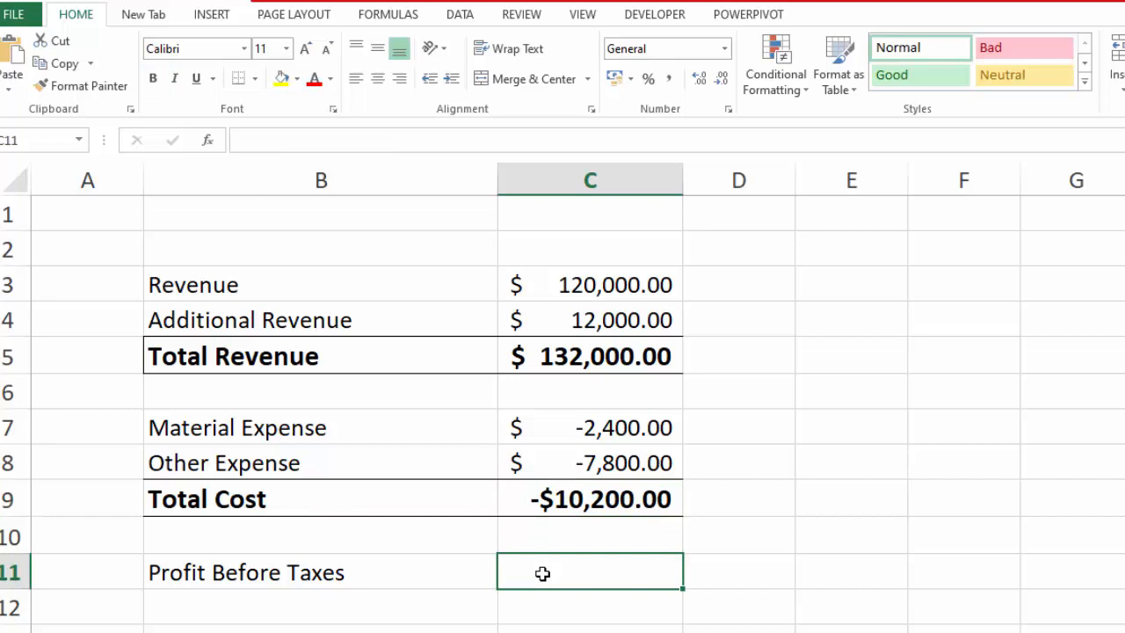
text(=AGGREGATE()
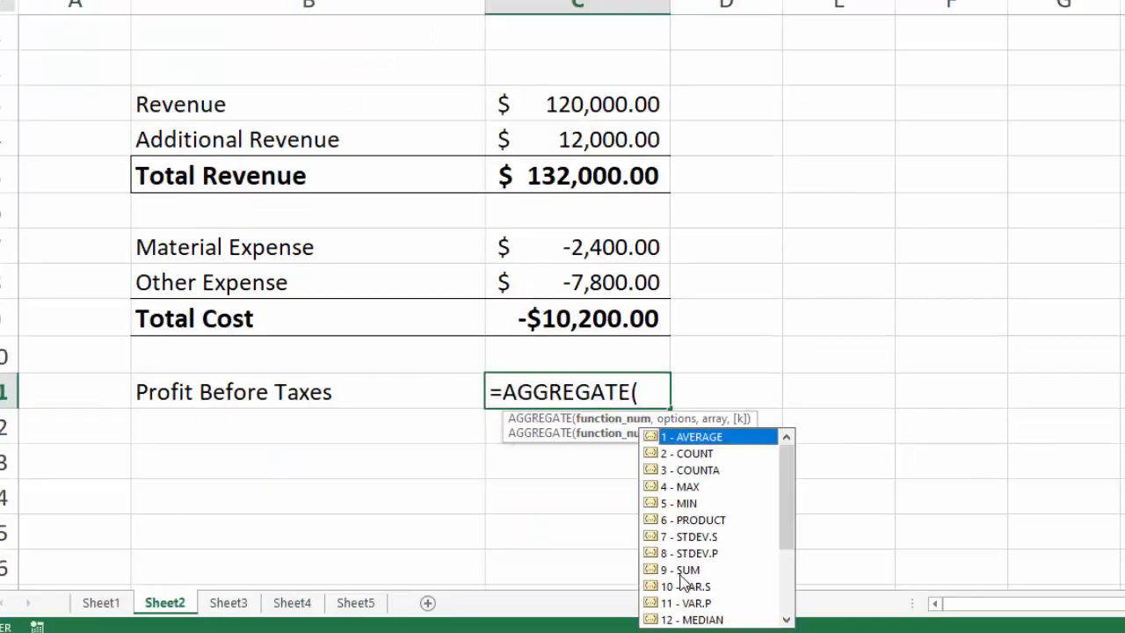
double_click(681, 576)
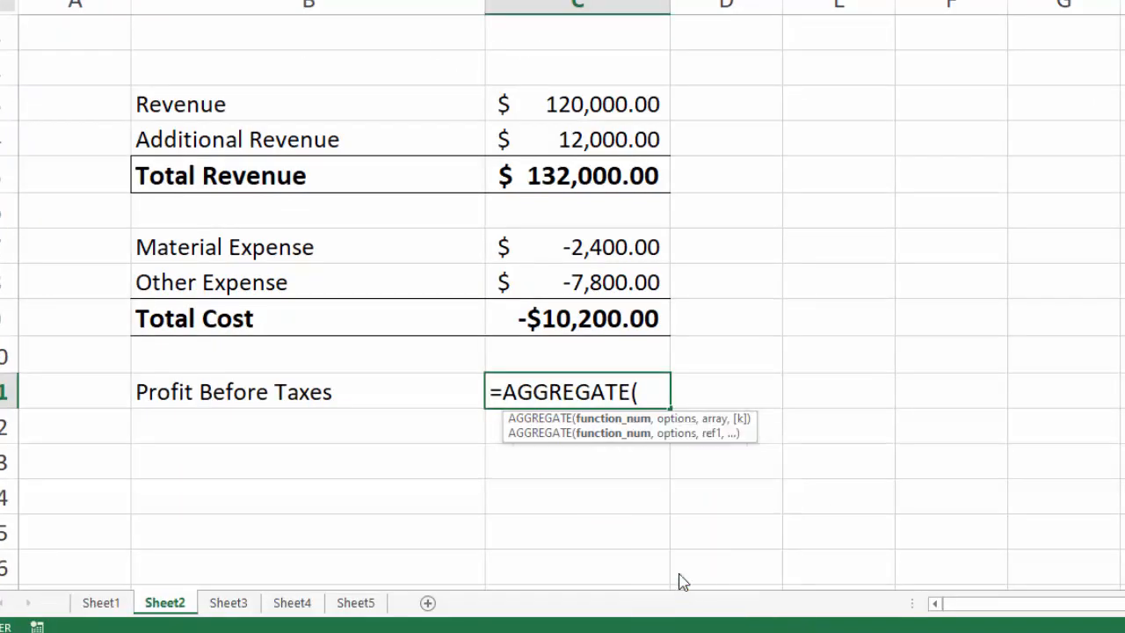
text(,)
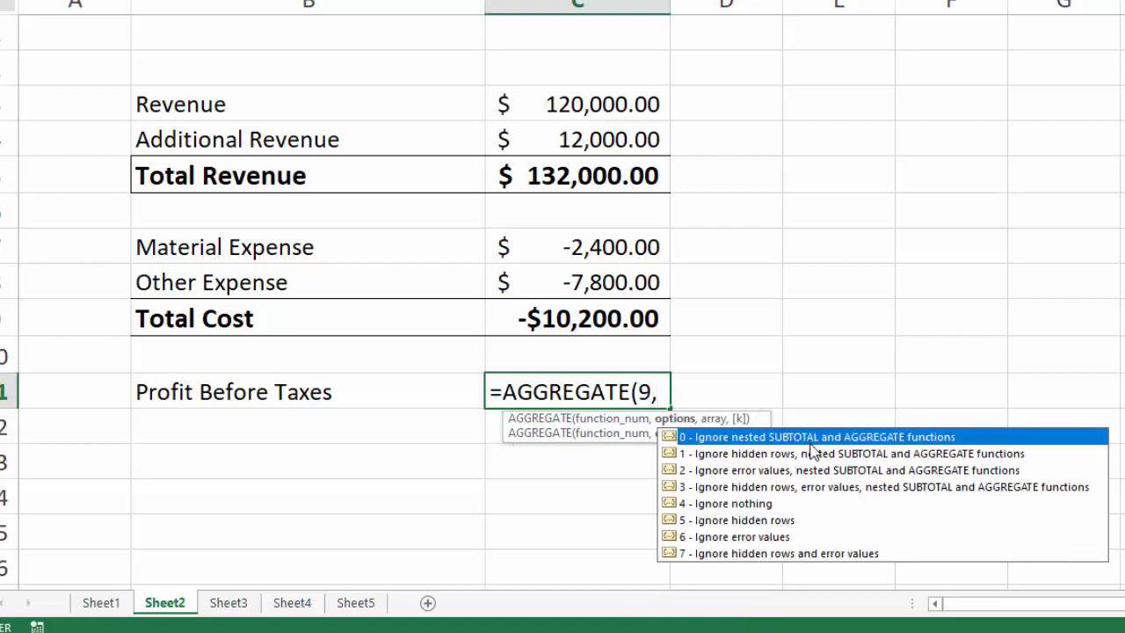
double_click(857, 437)
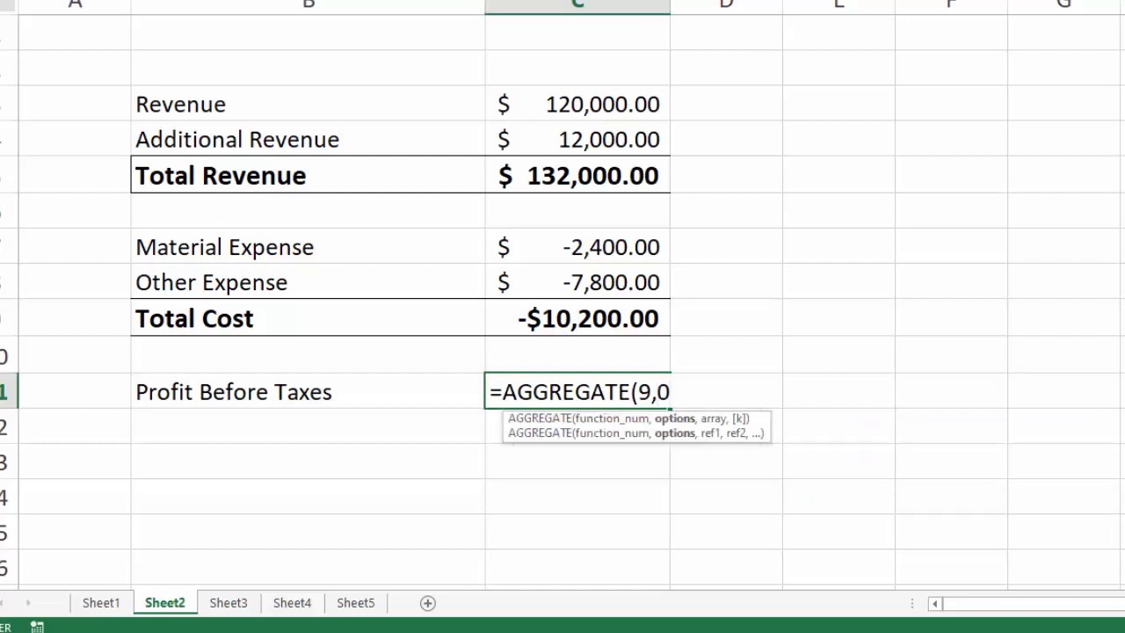
text(,)
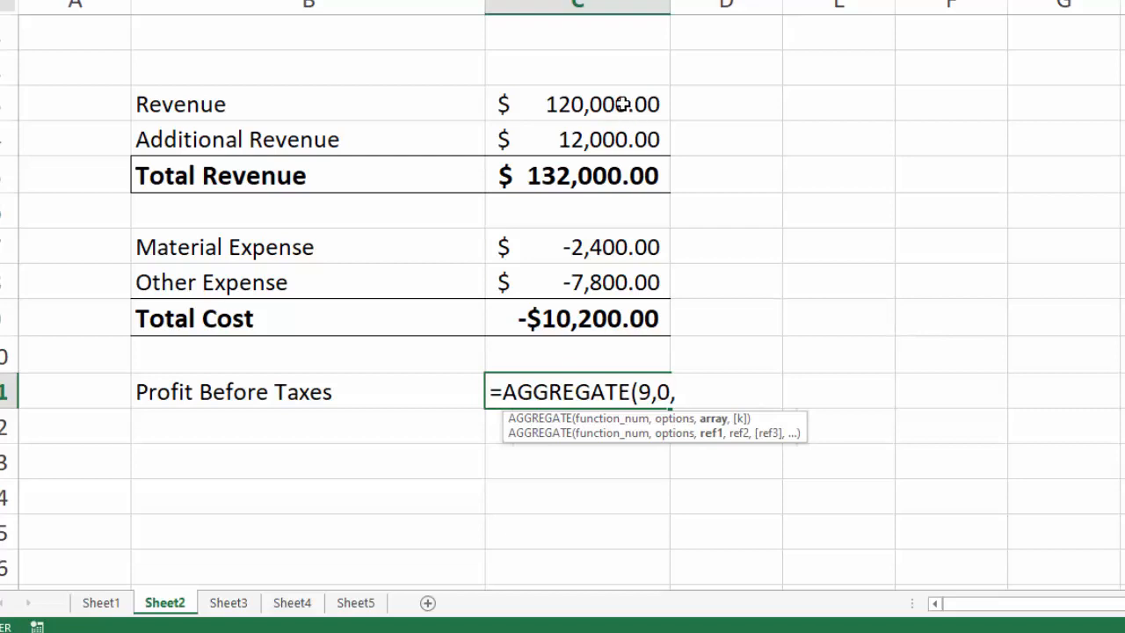
drag(622, 103, 608, 305)
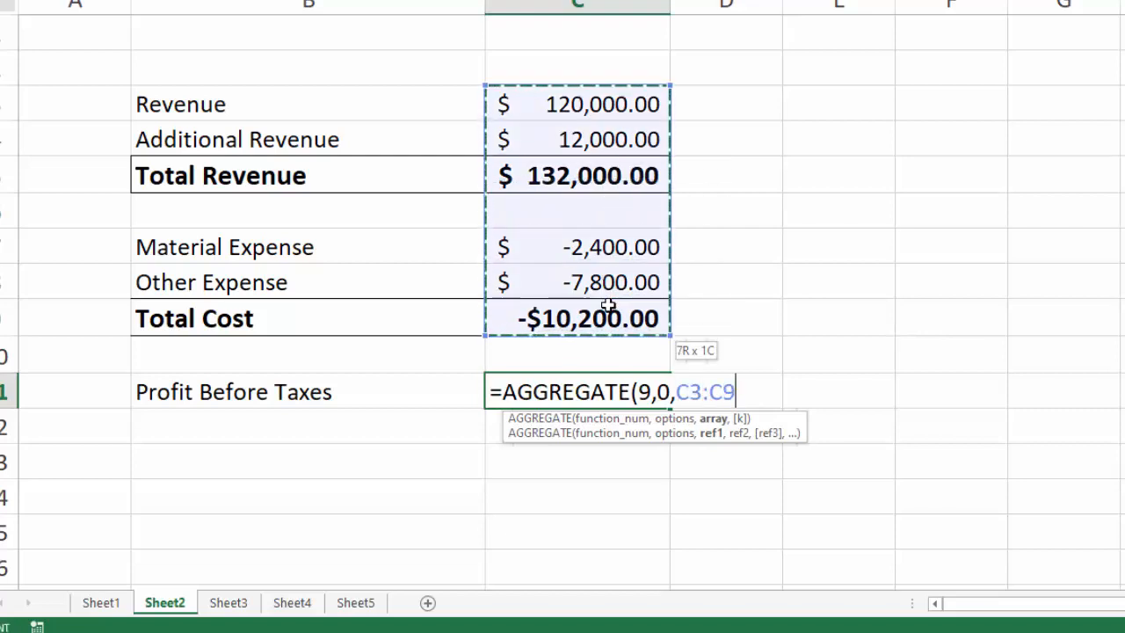
text())
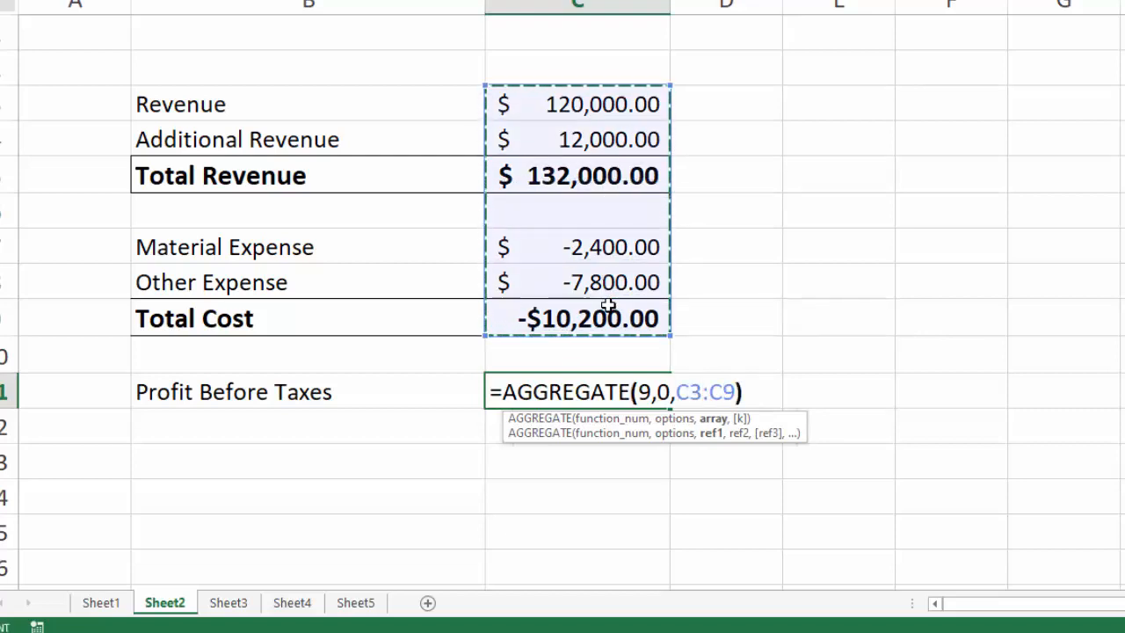
key(Return)
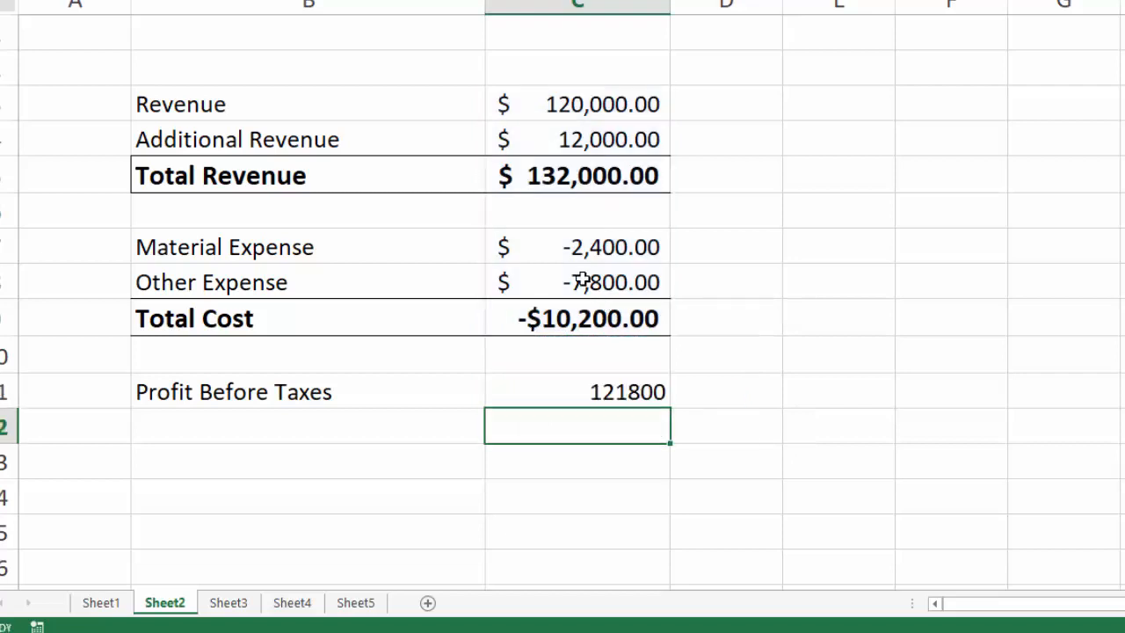
Make the Profit Before Taxes row bold and show its amount in C11 with two decimal places.
click(557, 392)
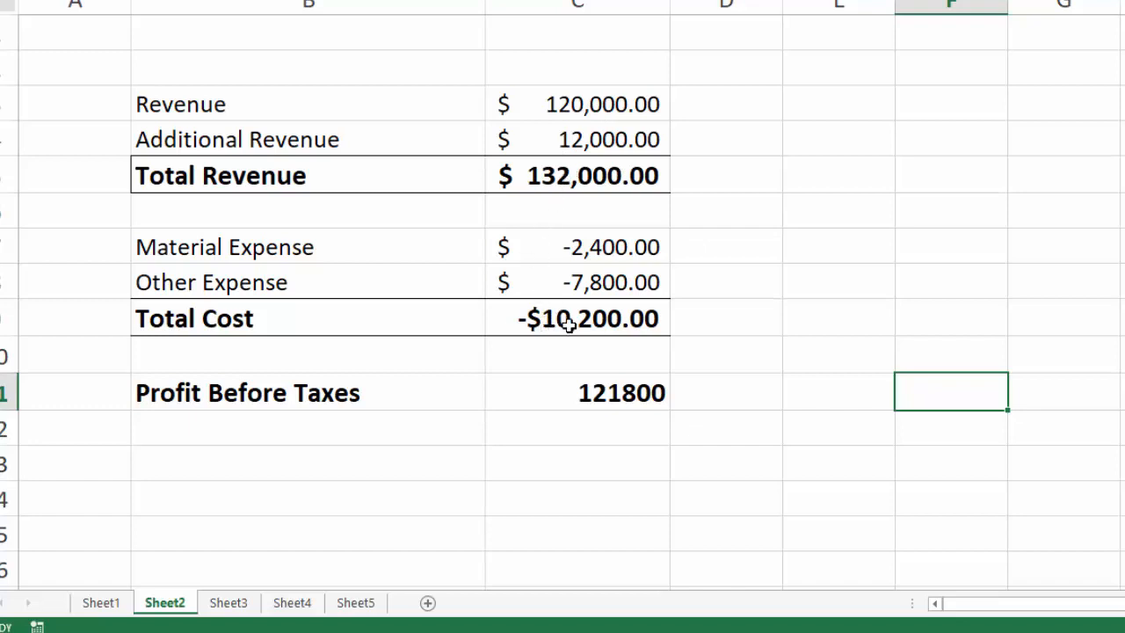
click(599, 395)
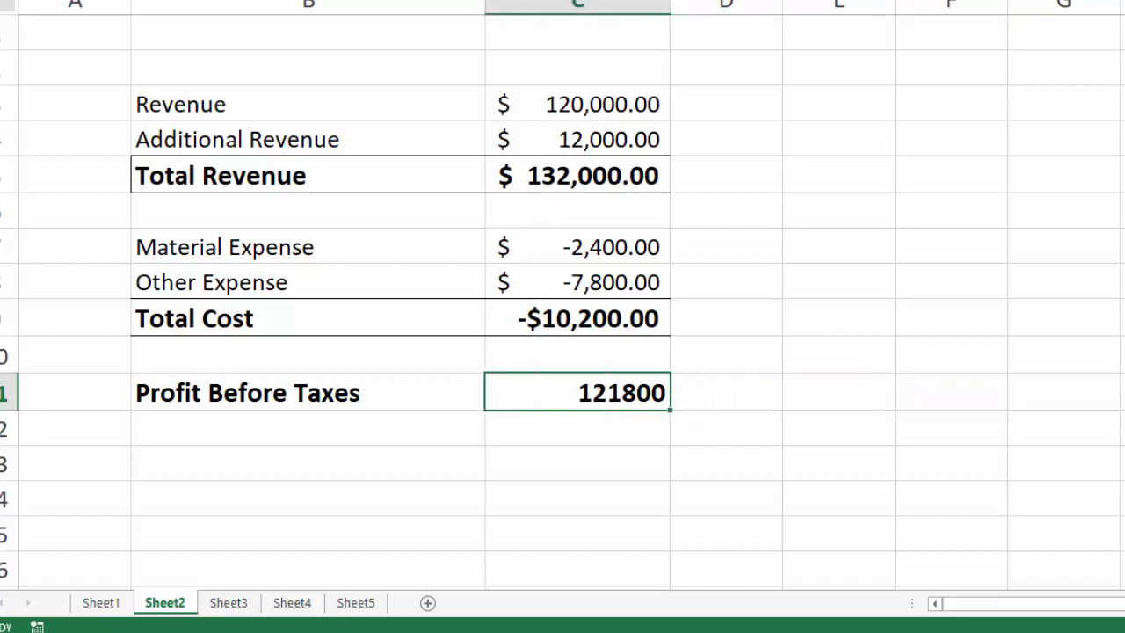
key(alt+h)
key(0)
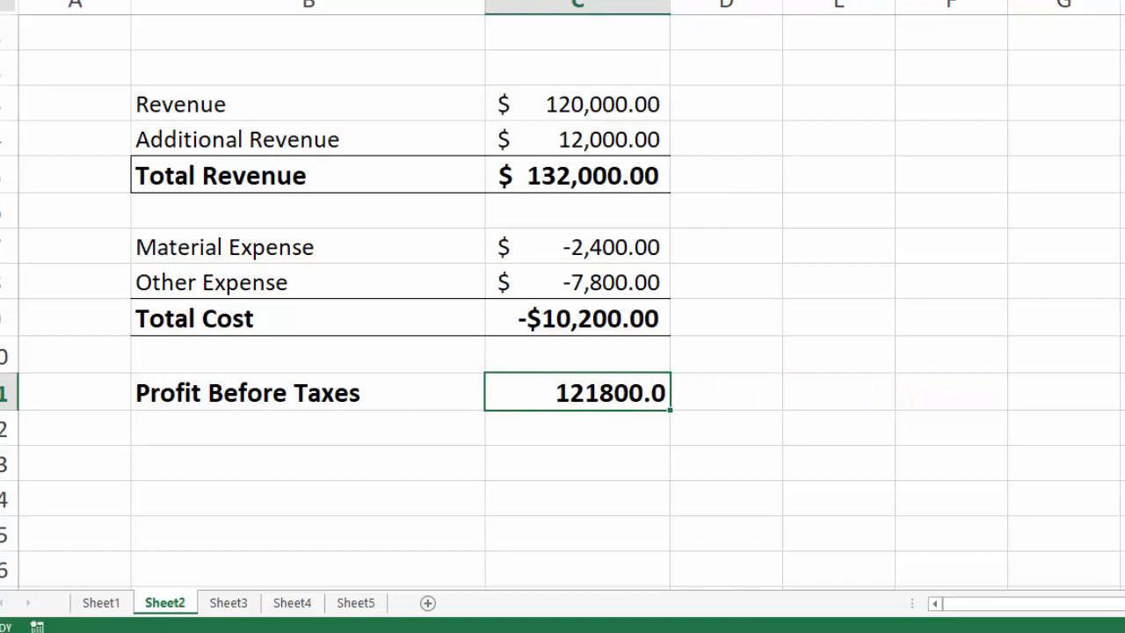
key(alt+h)
key(0)
click(798, 189)
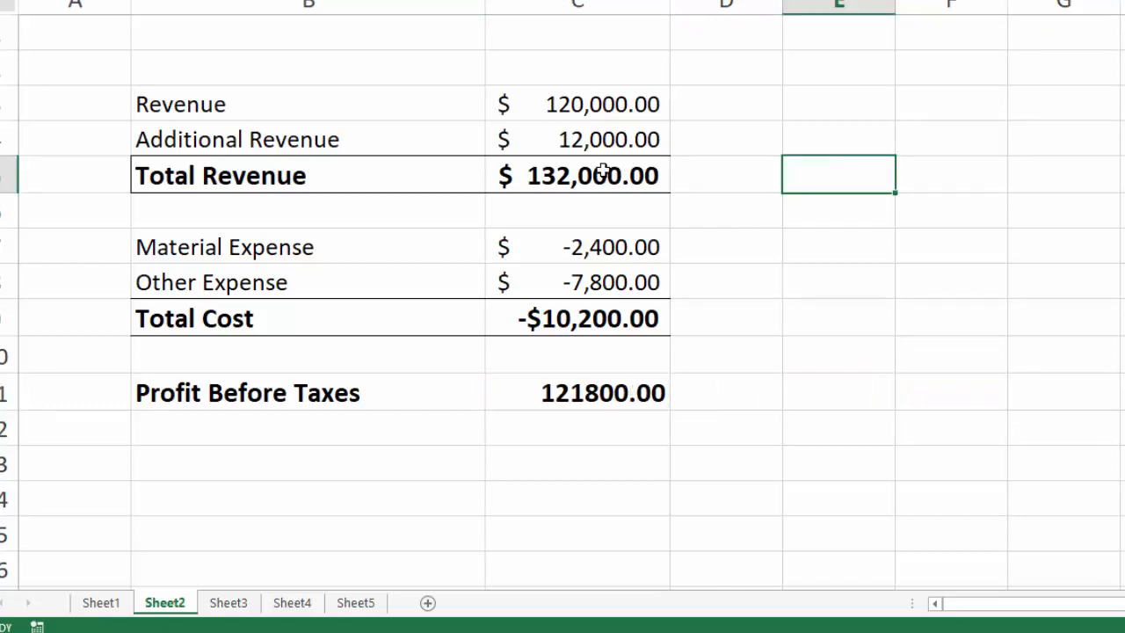
Apply the comma number style to the Profit Before Taxes amount in C11.
click(572, 409)
key(alt+h)
key(k)
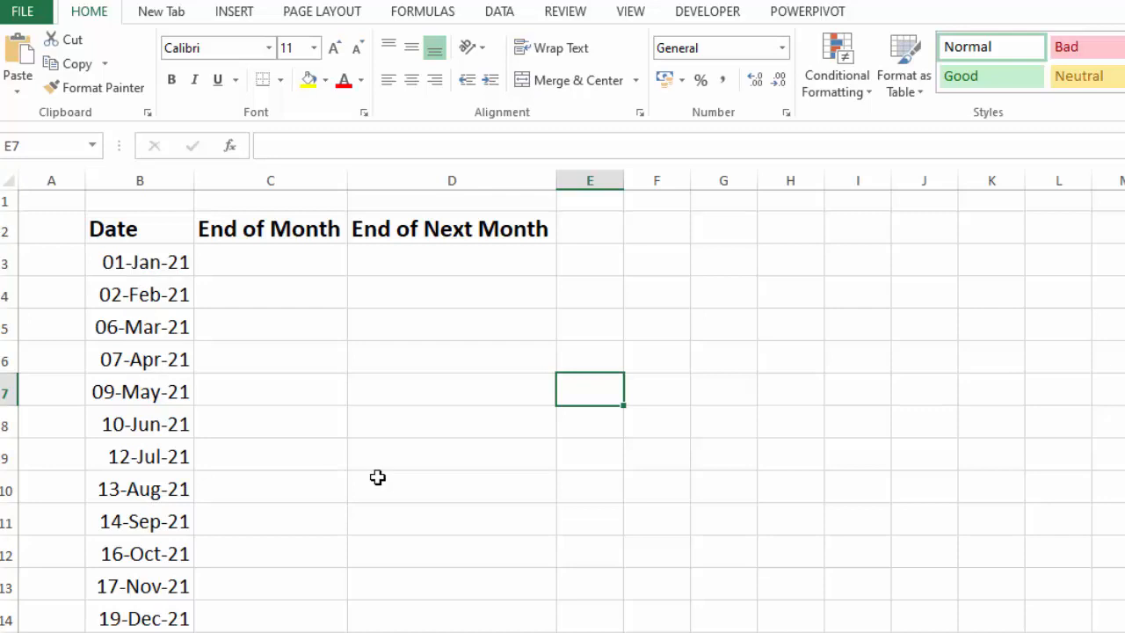
Enter =EOMONTH(B3,0) in the first End of Month cell C3 and fill it down for all the listed dates.
click(293, 261)
text(=EM)
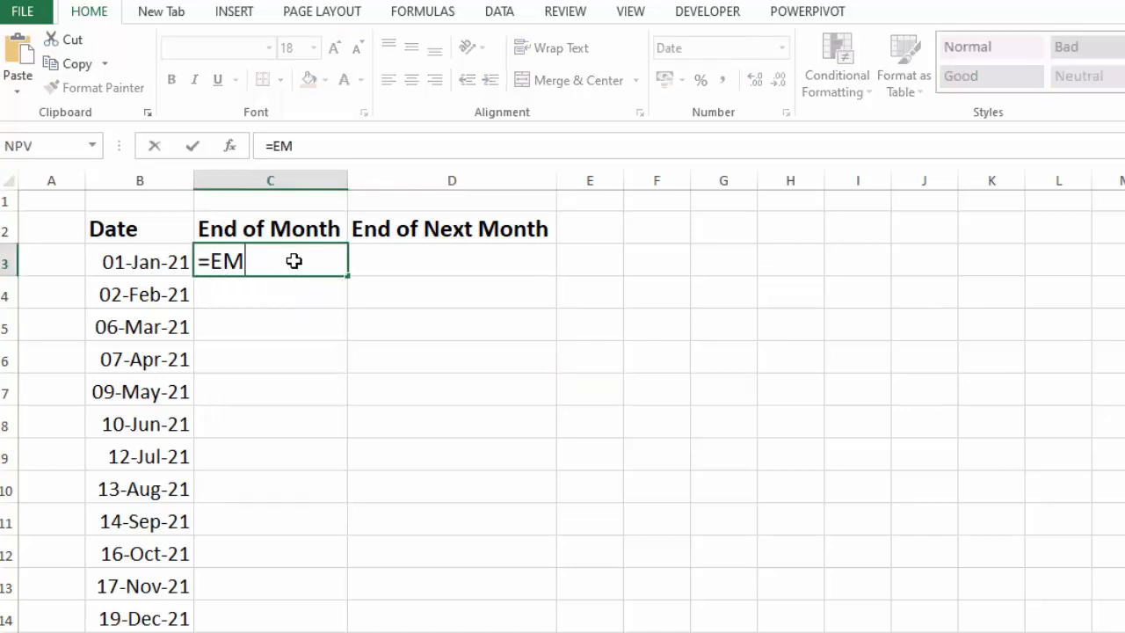
key(BackSpace)
text(OMONTH()
click(146, 262)
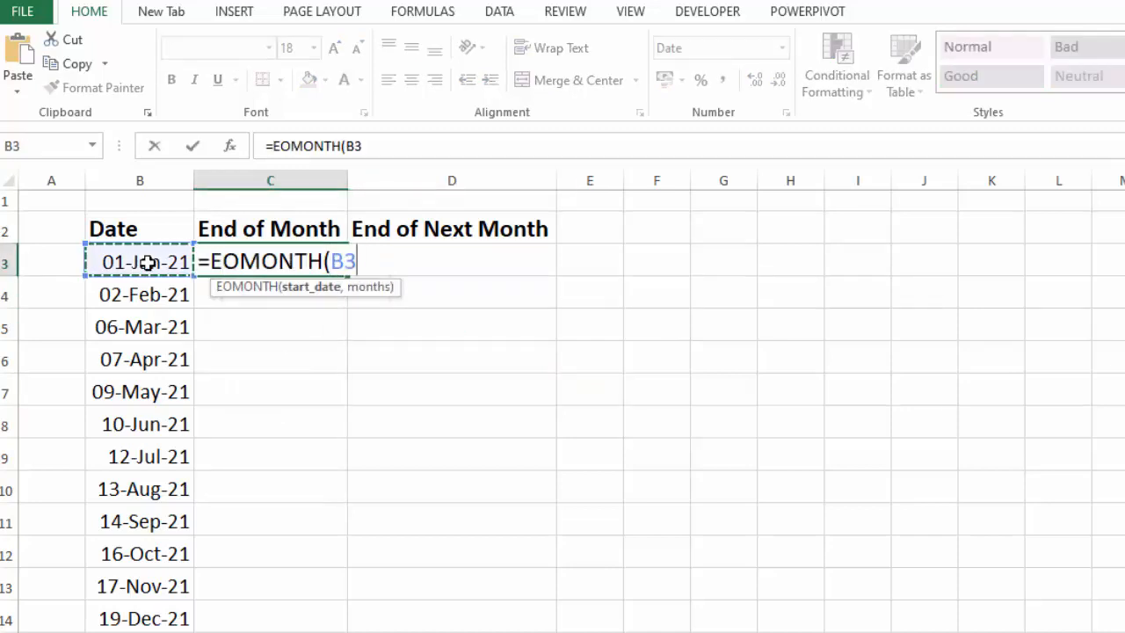
text(,)
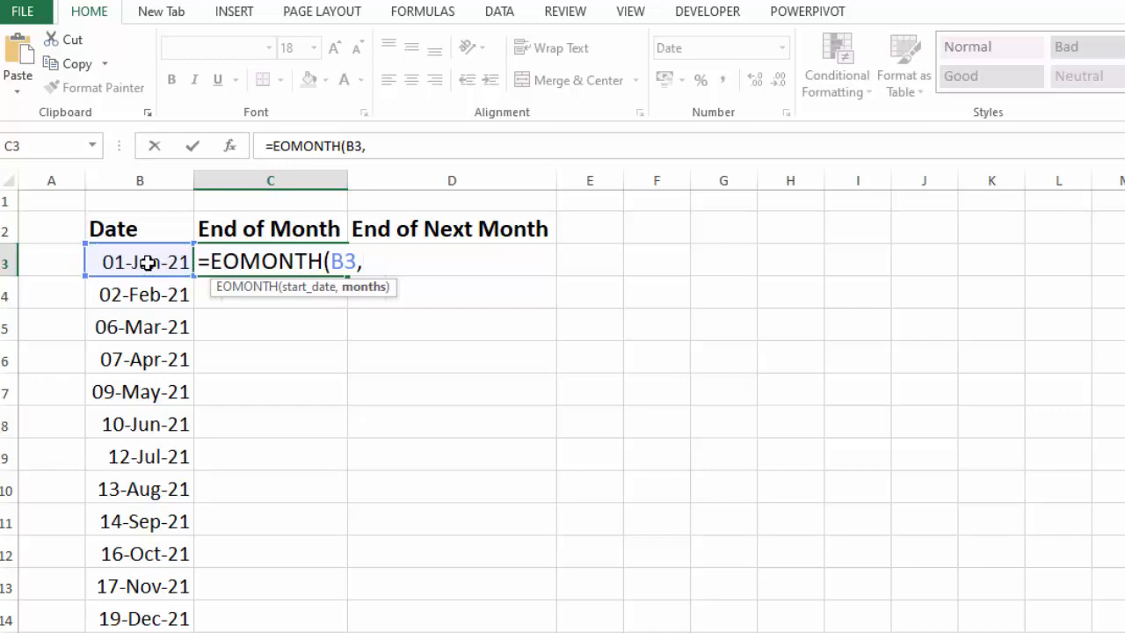
text(O)
key(BackSpace)
text(0))
key(Return)
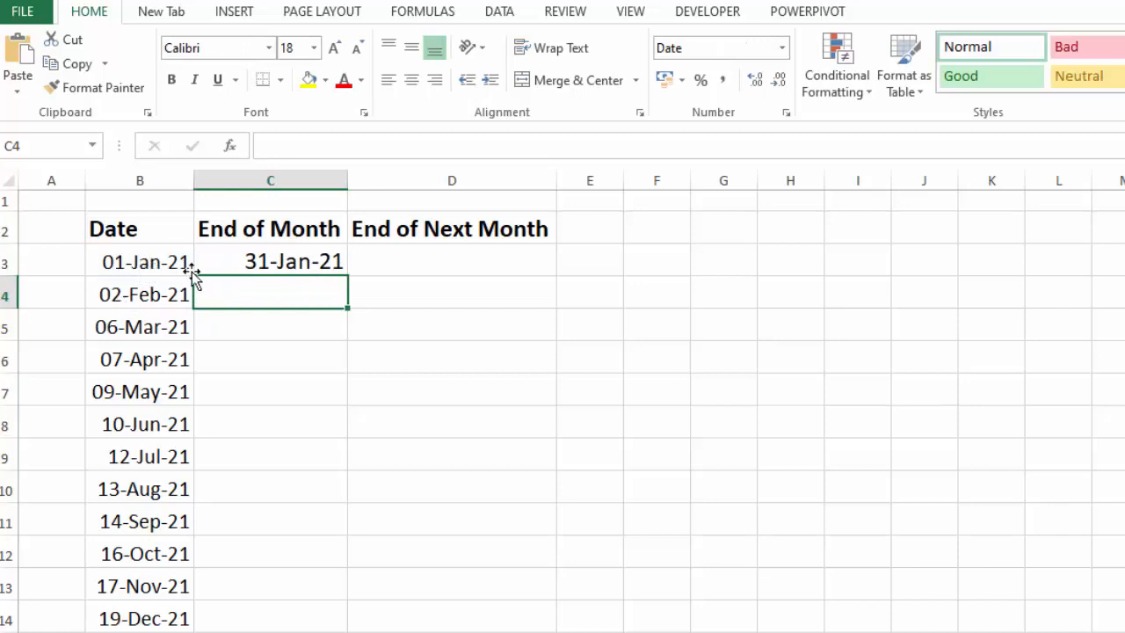
click(264, 260)
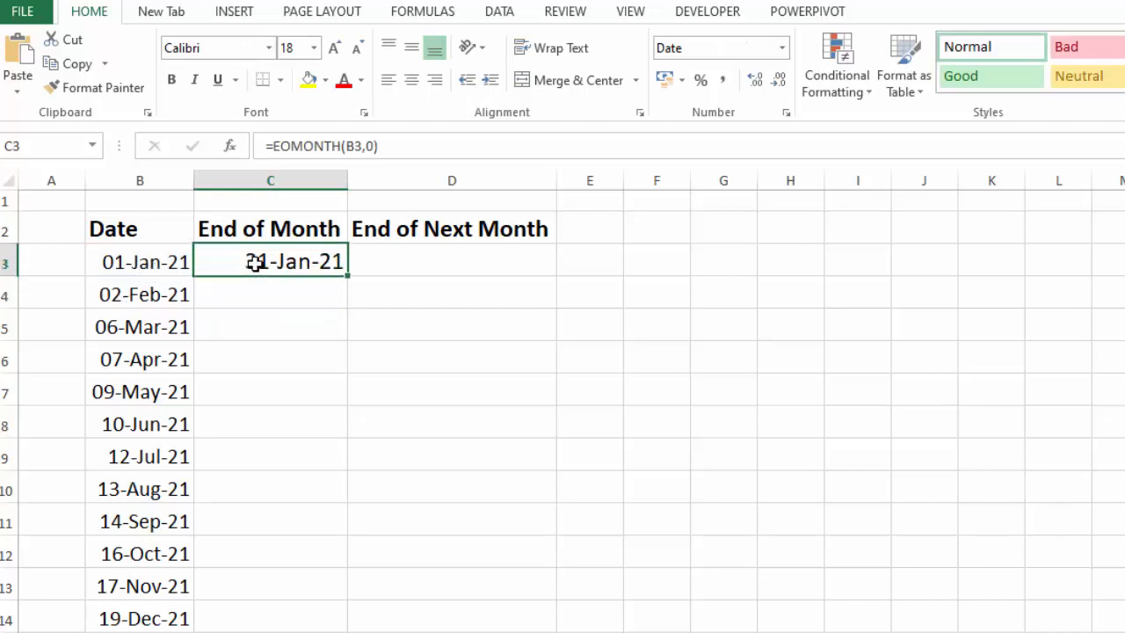
double_click(349, 277)
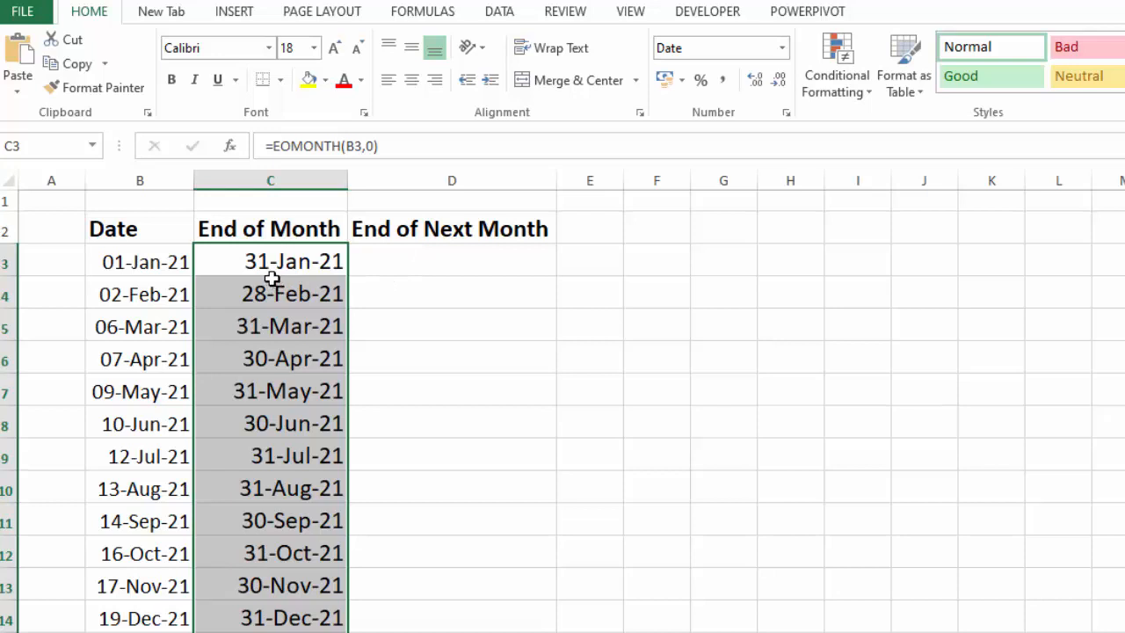
Enter =EOMONTH(B3,1) in the first End of Next Month cell D3.
click(415, 259)
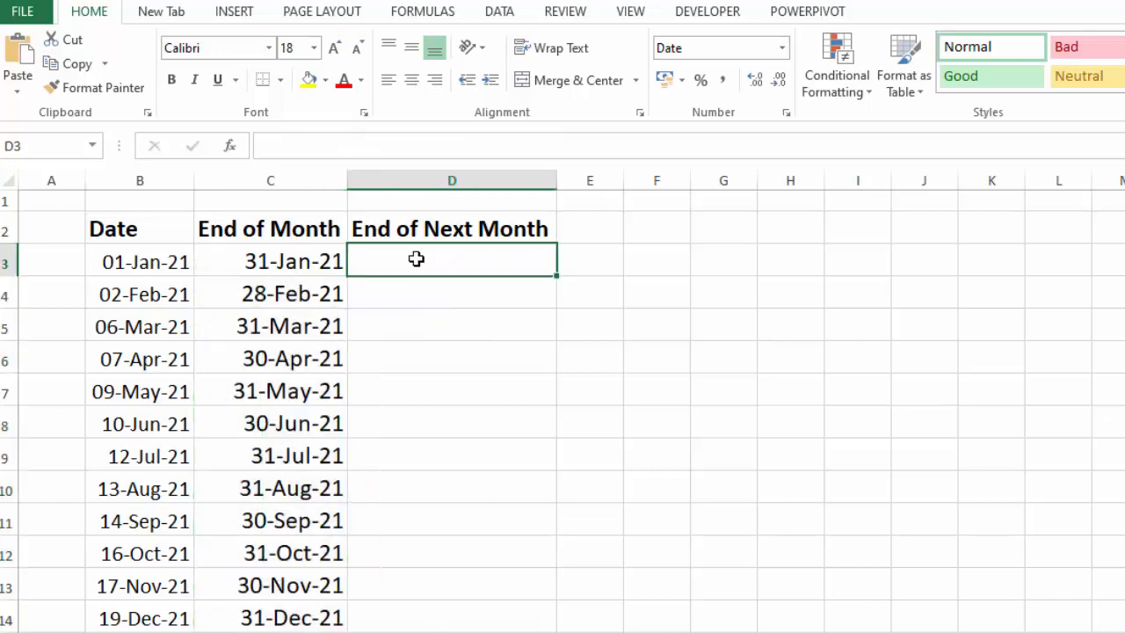
text(=EO)
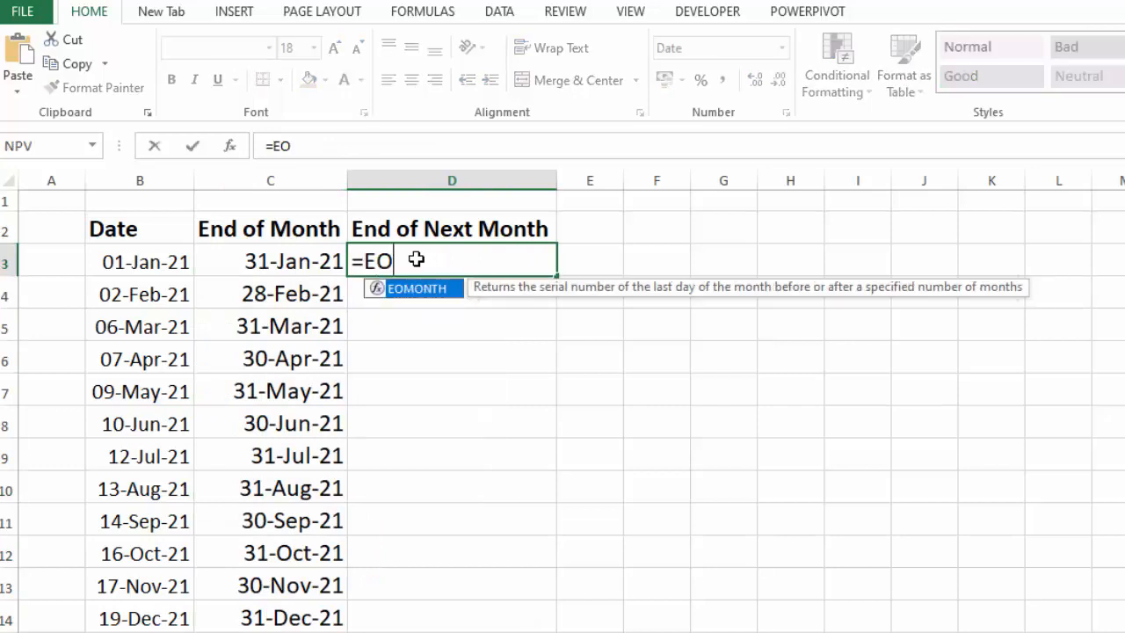
key(Tab)
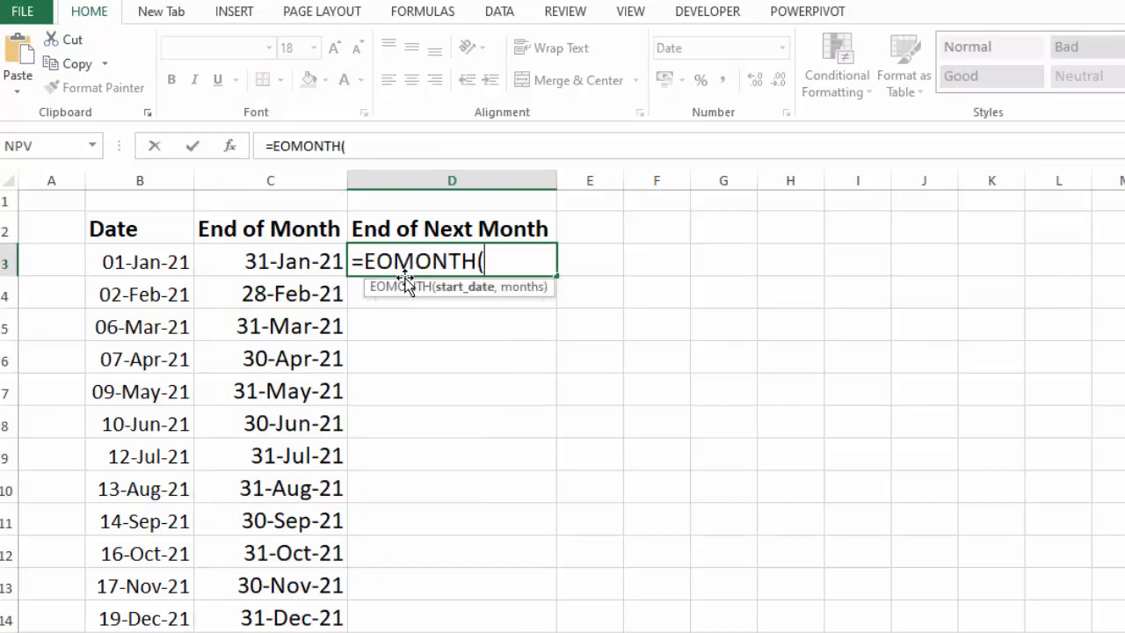
click(161, 270)
text(,)
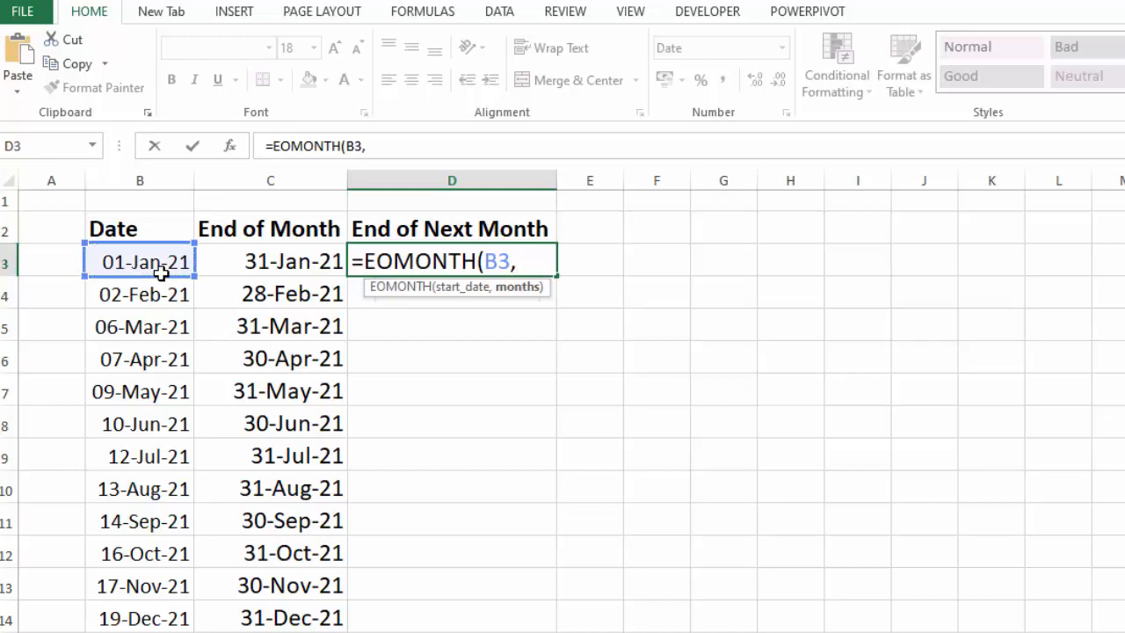
text(1))
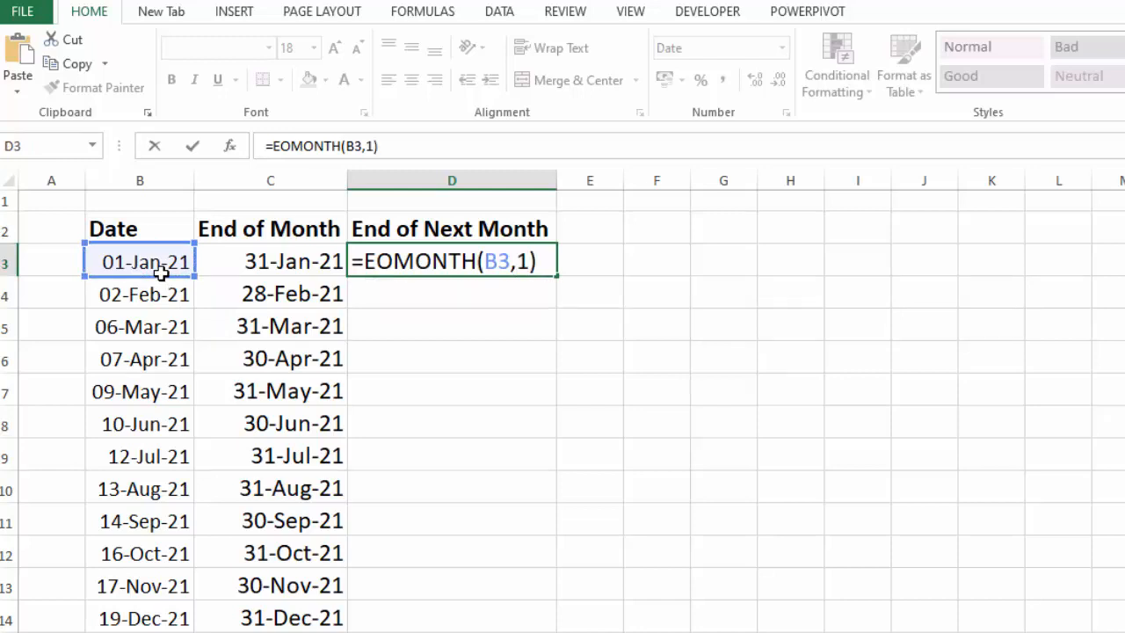
key(Return)
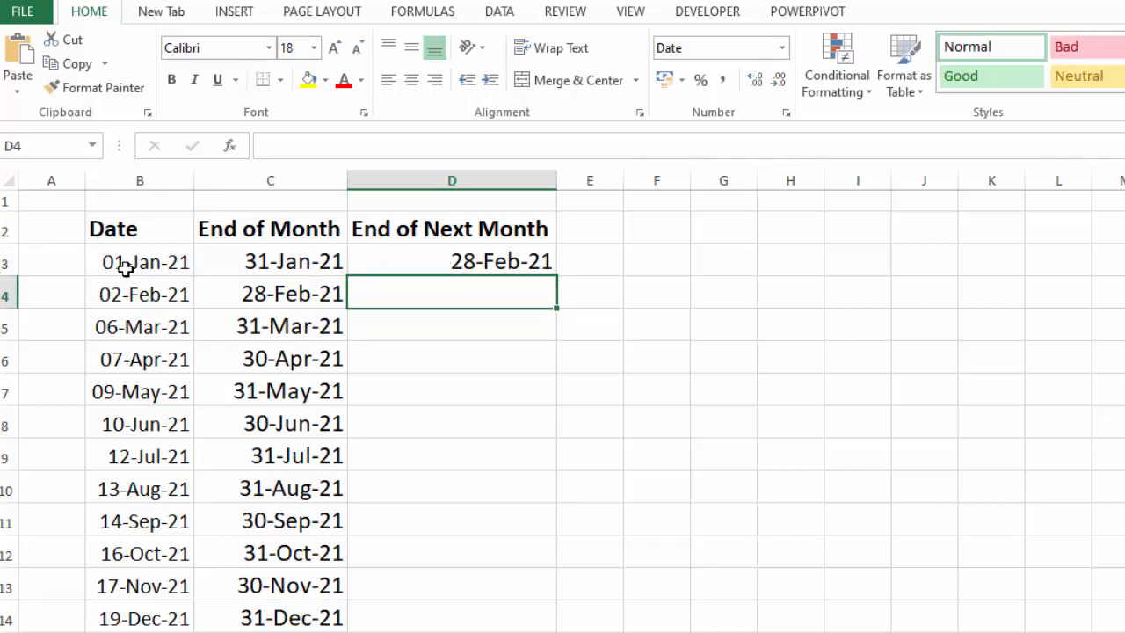
Fill the End of Next Month formula from D3 down for all the listed dates.
click(477, 261)
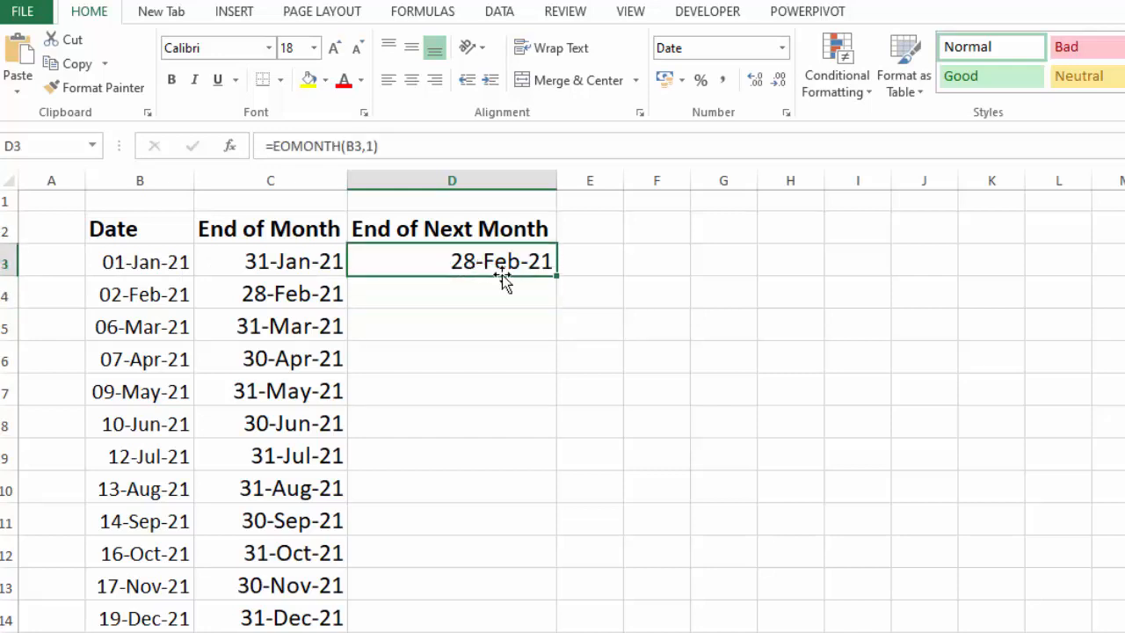
double_click(555, 276)
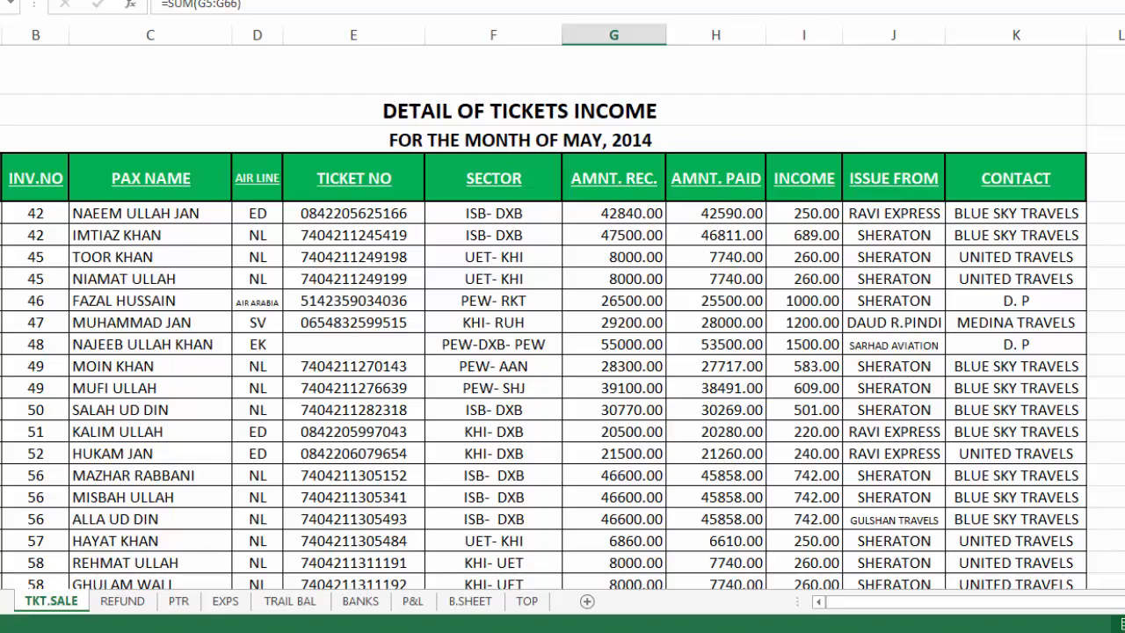
On the P&L sheet, enter =SUM(TKT.SALE!I5:I61) in D5 to total the ticket income from the TKT.SALE sheet.
scroll(808, 543, down, 20)
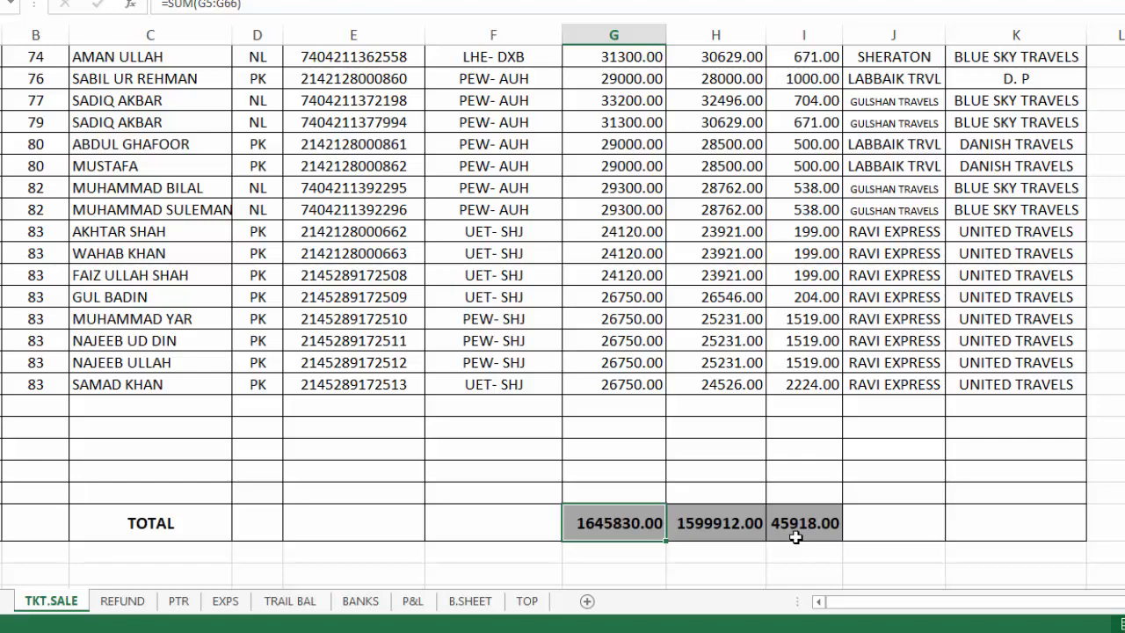
click(409, 605)
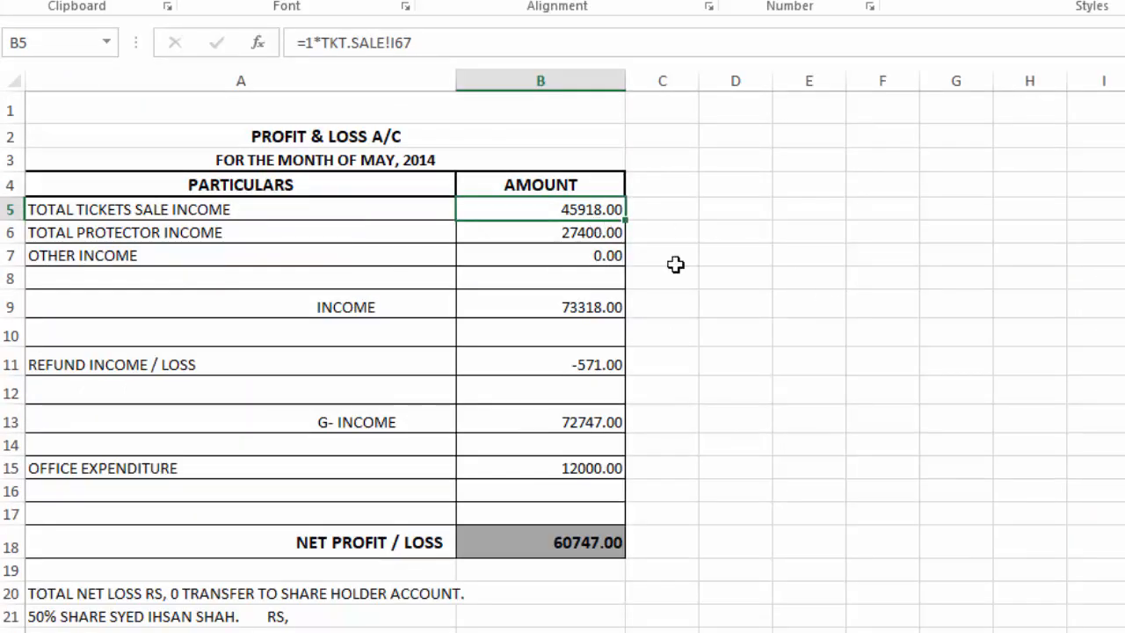
scroll(675, 264, up, 2)
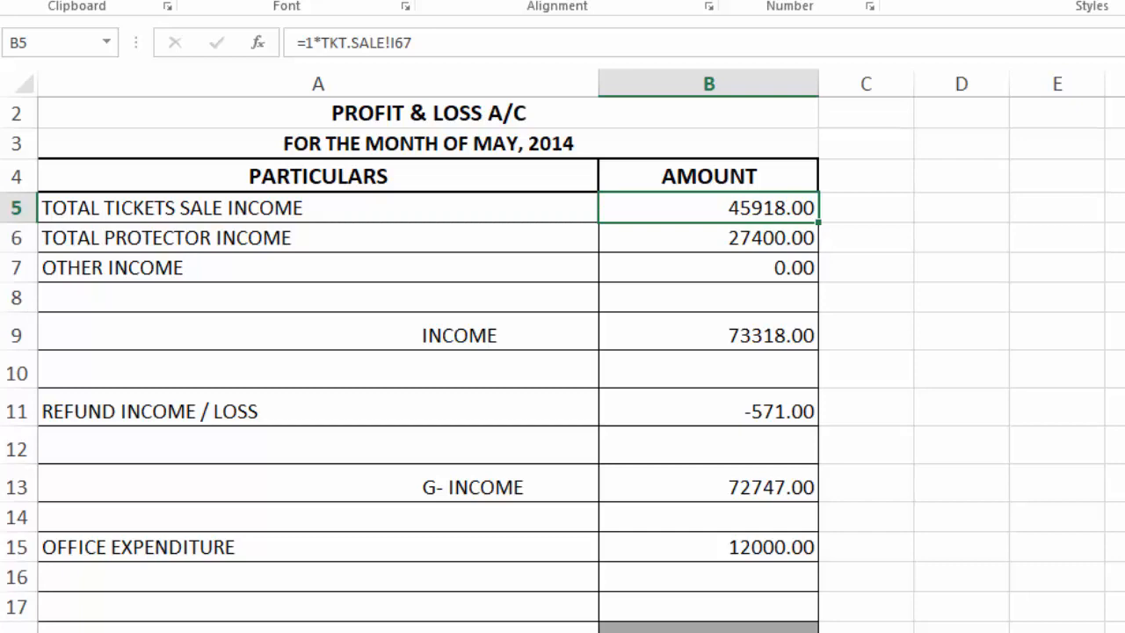
click(962, 208)
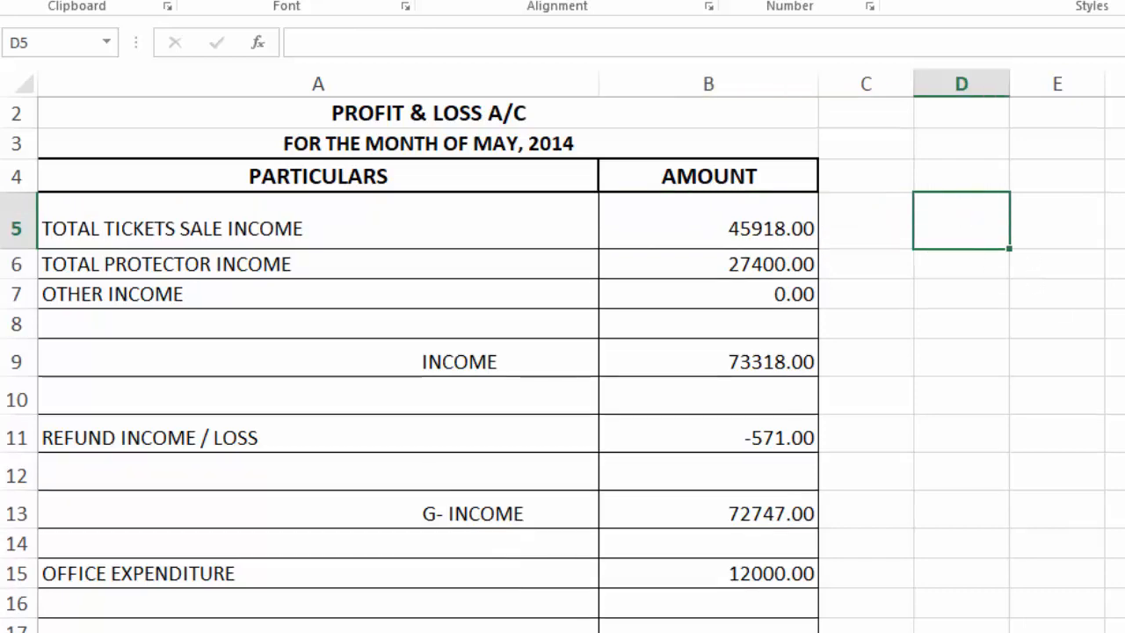
text(=sum()
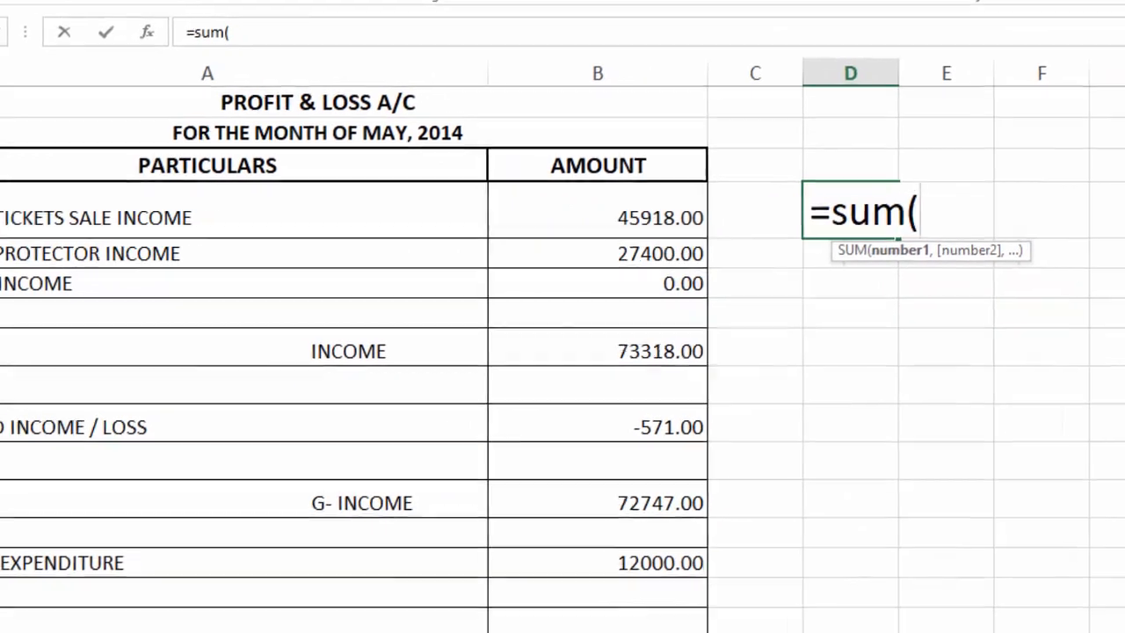
key(ctrl+Page_Up)
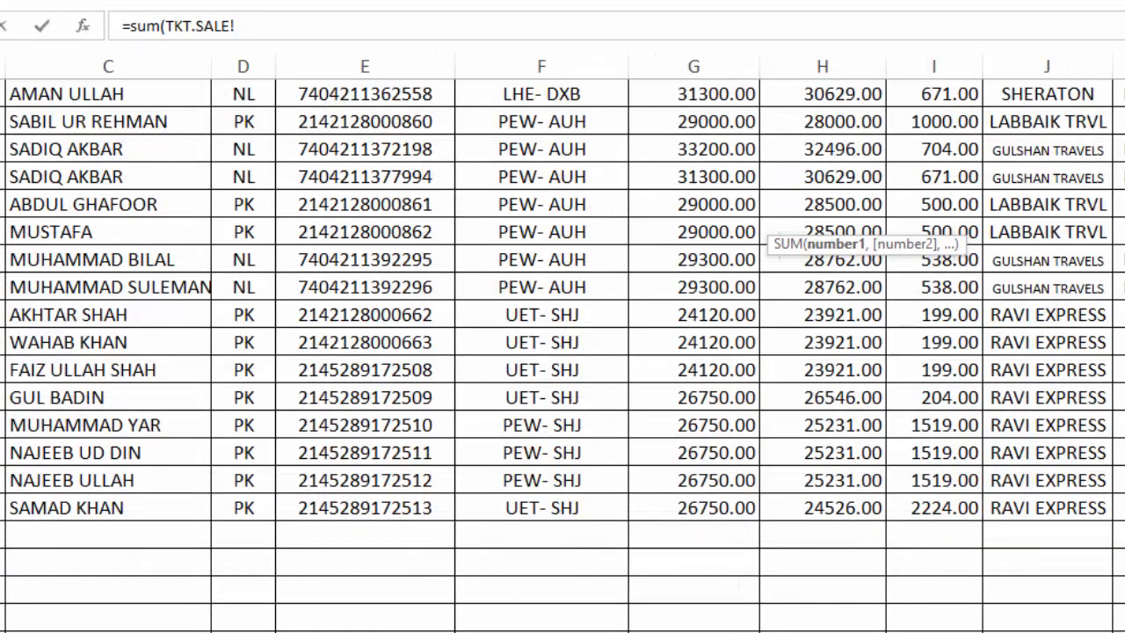
scroll(1097, 216, up, 15)
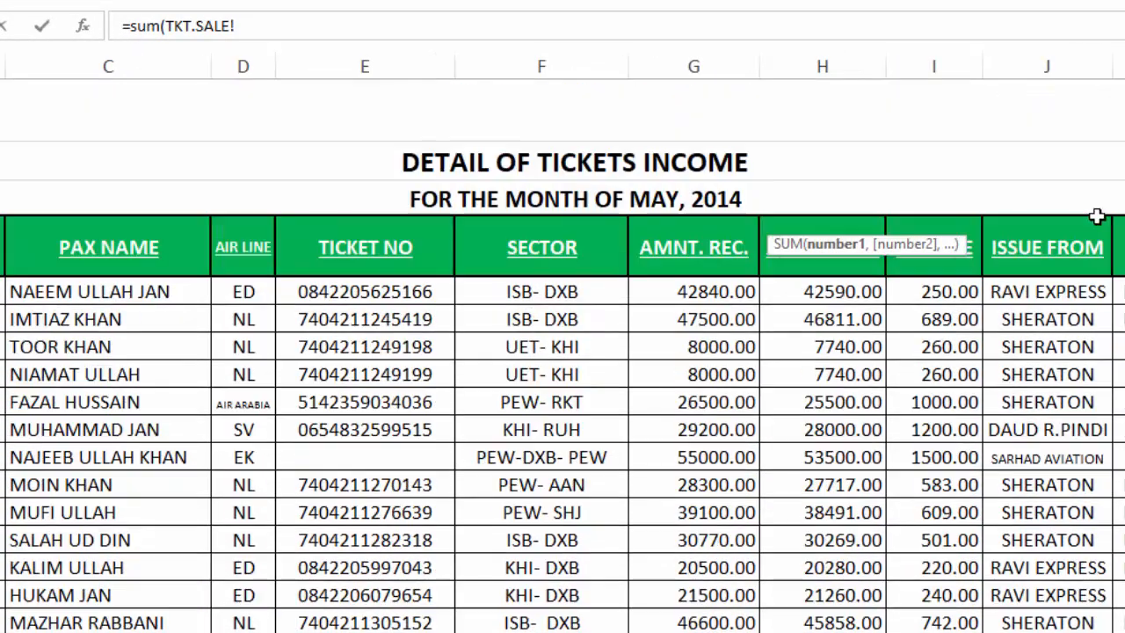
drag(934, 291, 940, 590)
key(shift)
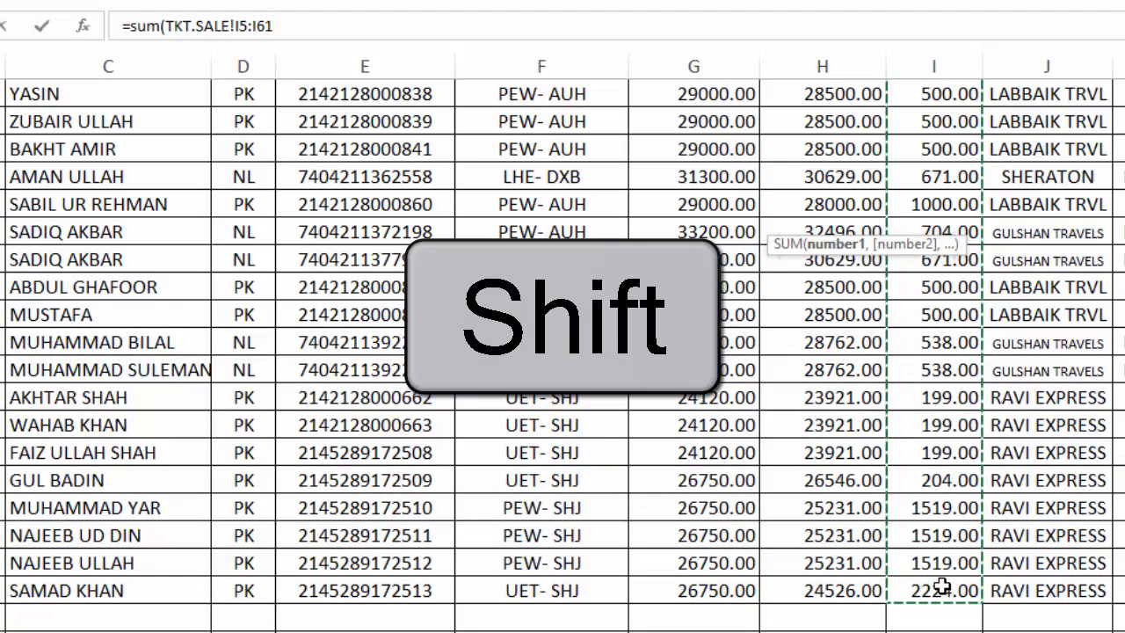
text())
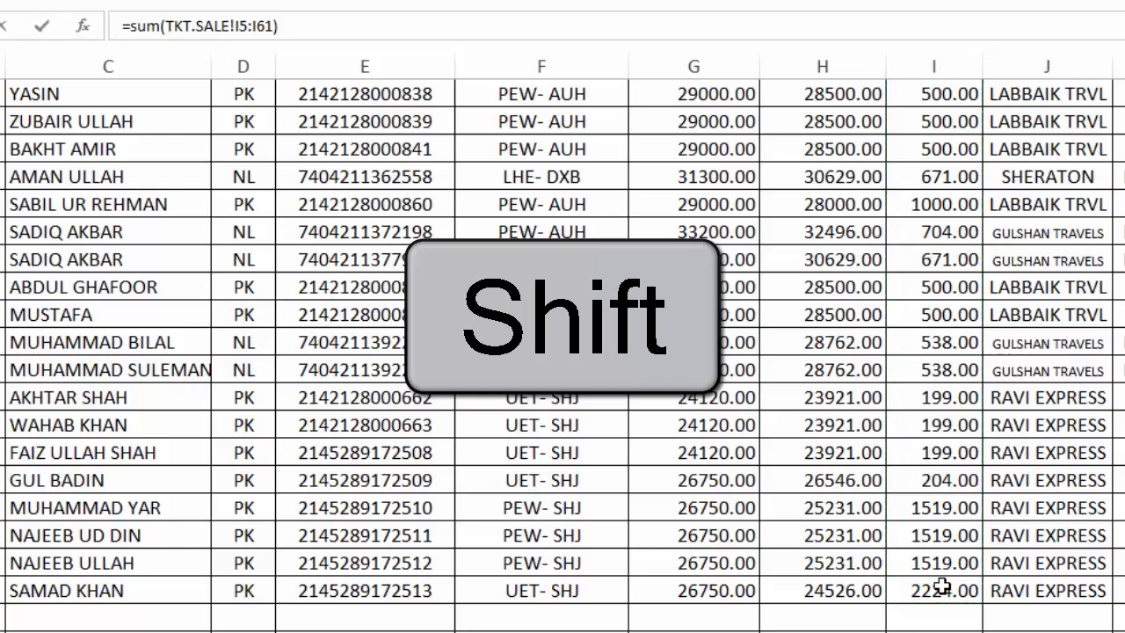
key(Return)
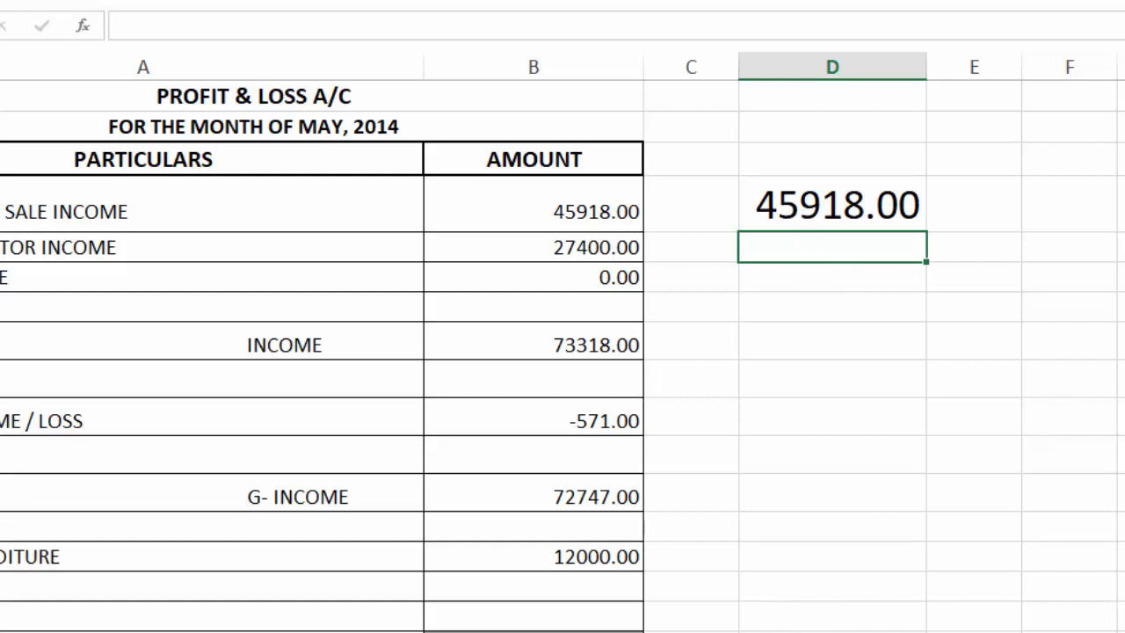
On the TKT.SALE sheet, set the amount paid for the first ticket in H5 to 42840 and check the income cells.
click(698, 631)
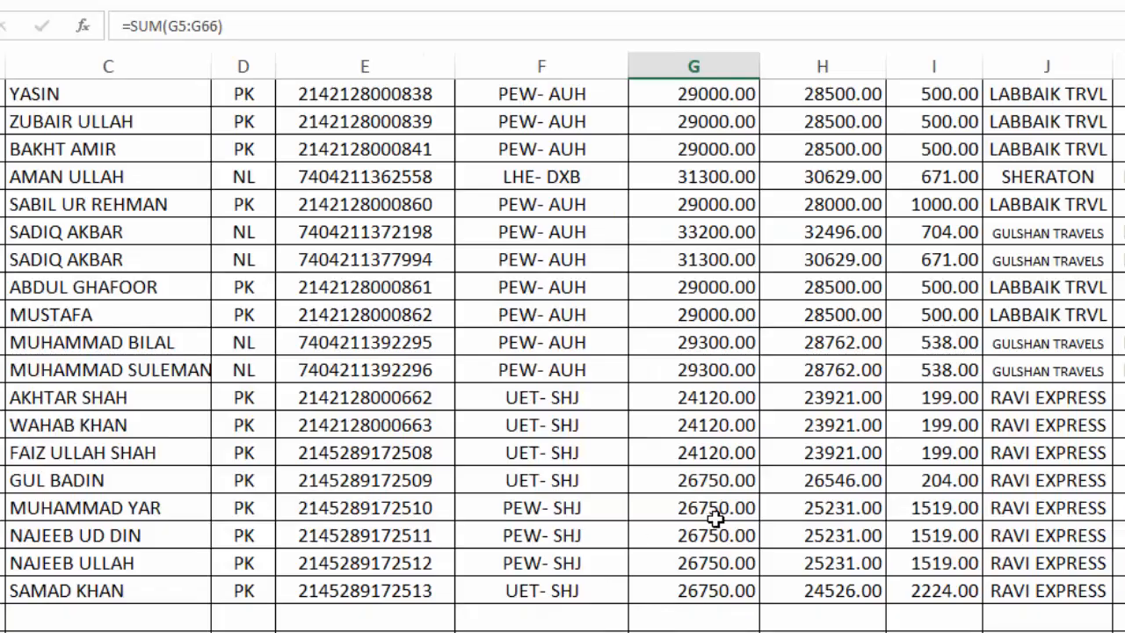
scroll(562, 355, up, 16)
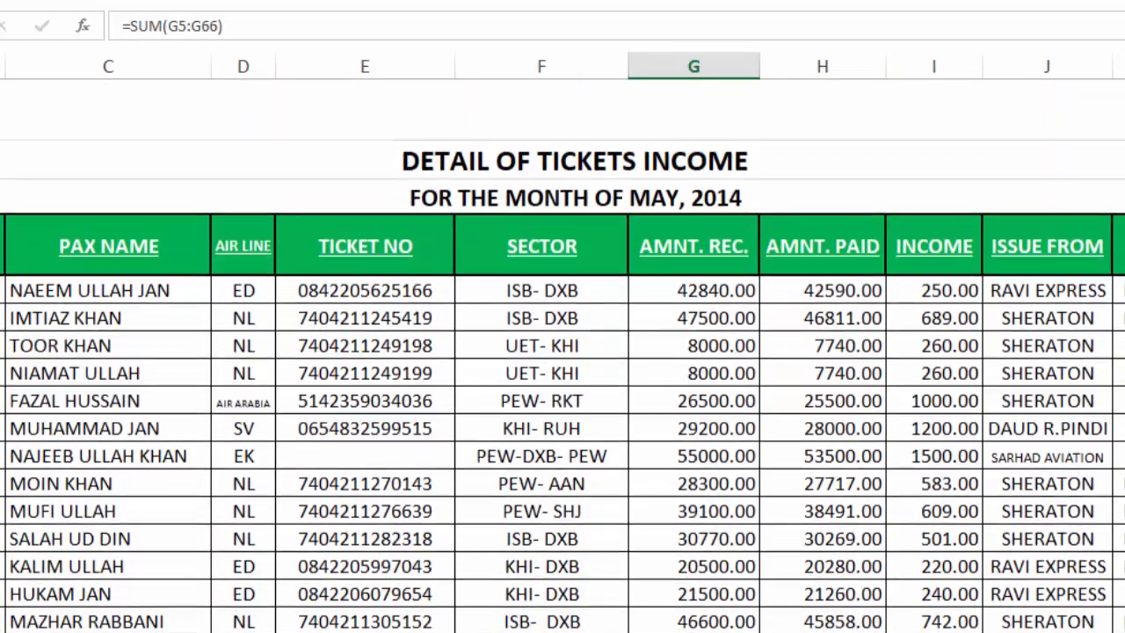
double_click(830, 229)
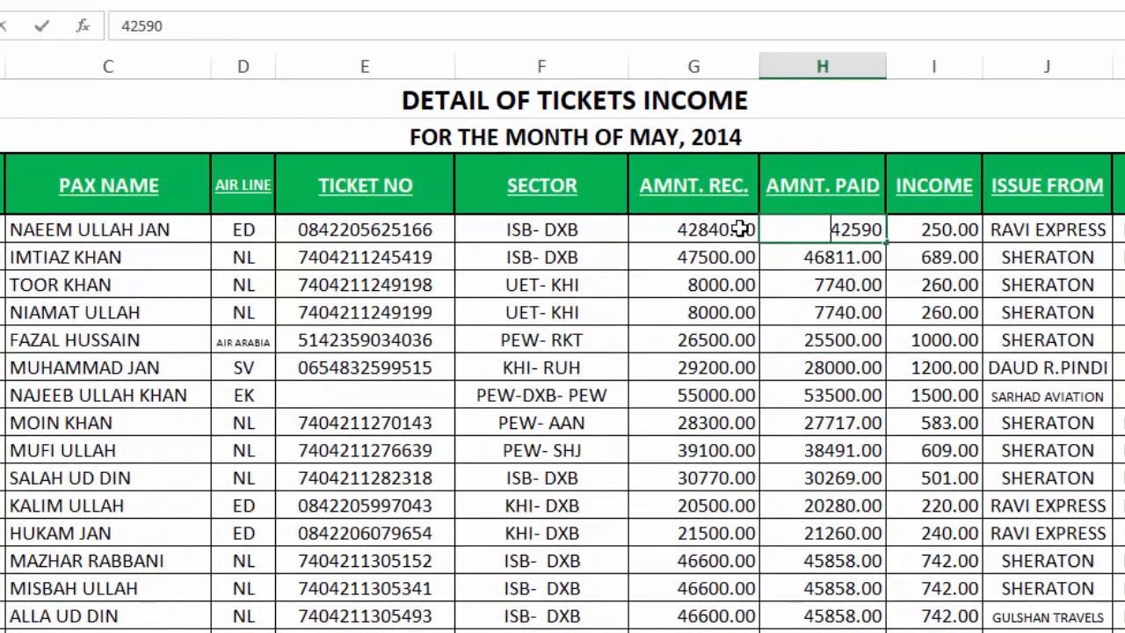
click(860, 230)
key(BackSpace)
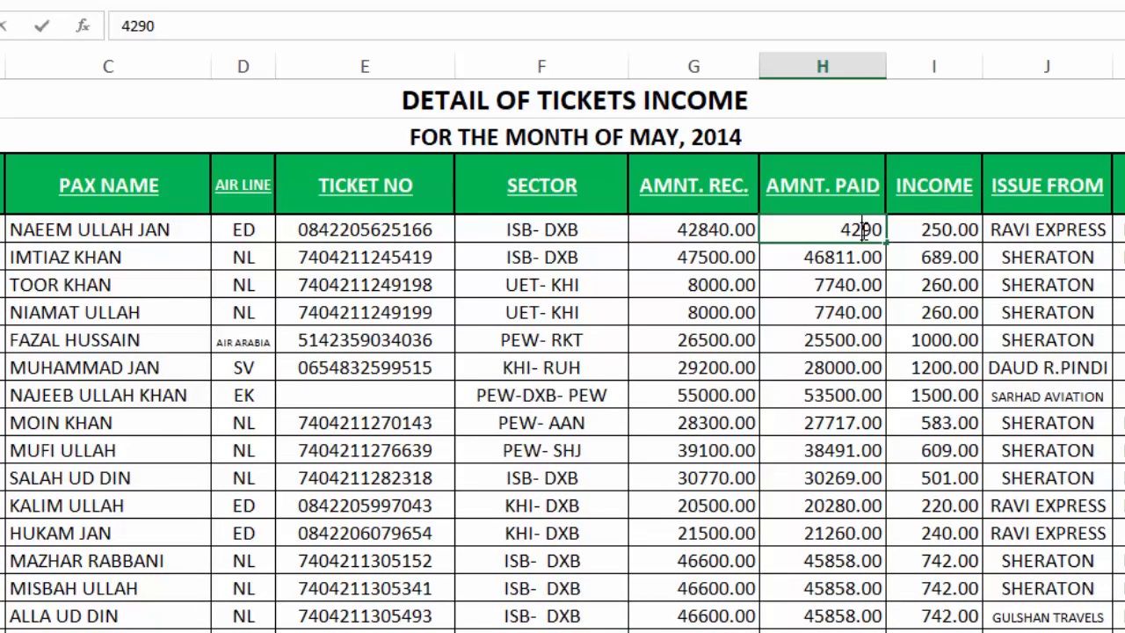
text(8)
key(Delete)
text(4)
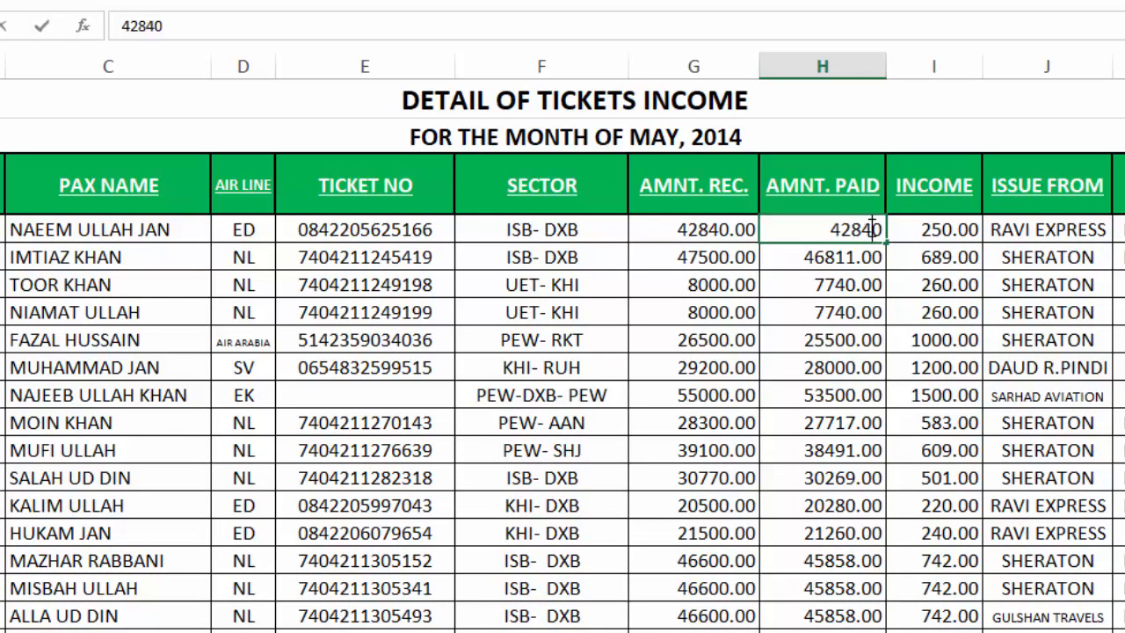
key(Tab)
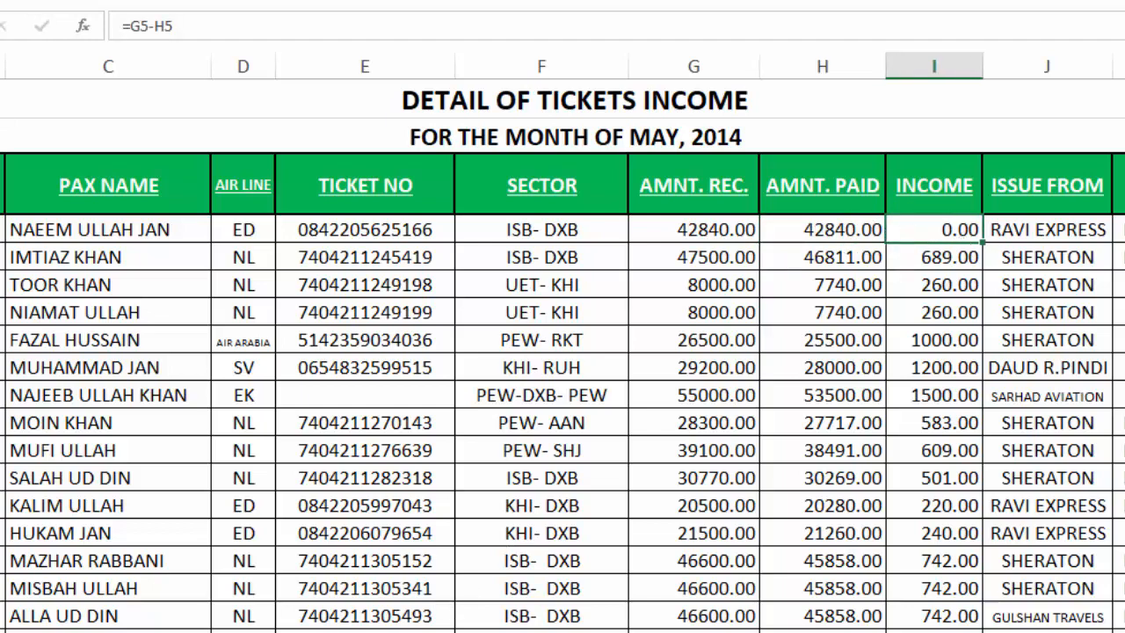
scroll(563, 351, down, 12)
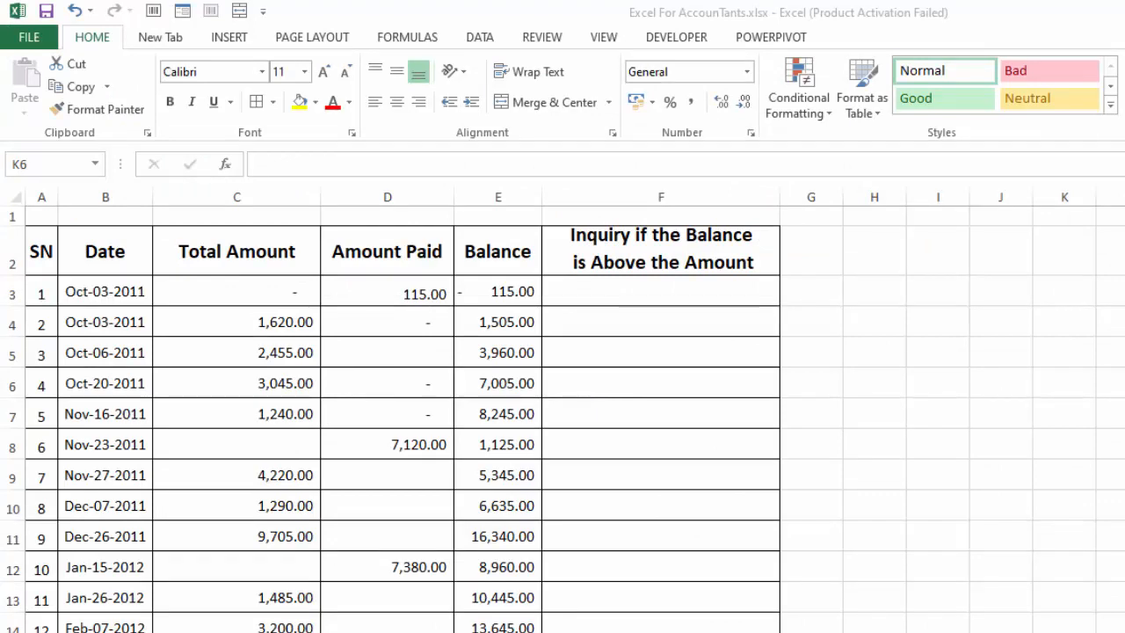
Enter =IF(E3>15000,"INQUIRY","") in F3, the first cell of the Inquiry if the Balance is Above the Amount column.
click(644, 291)
text(=F)
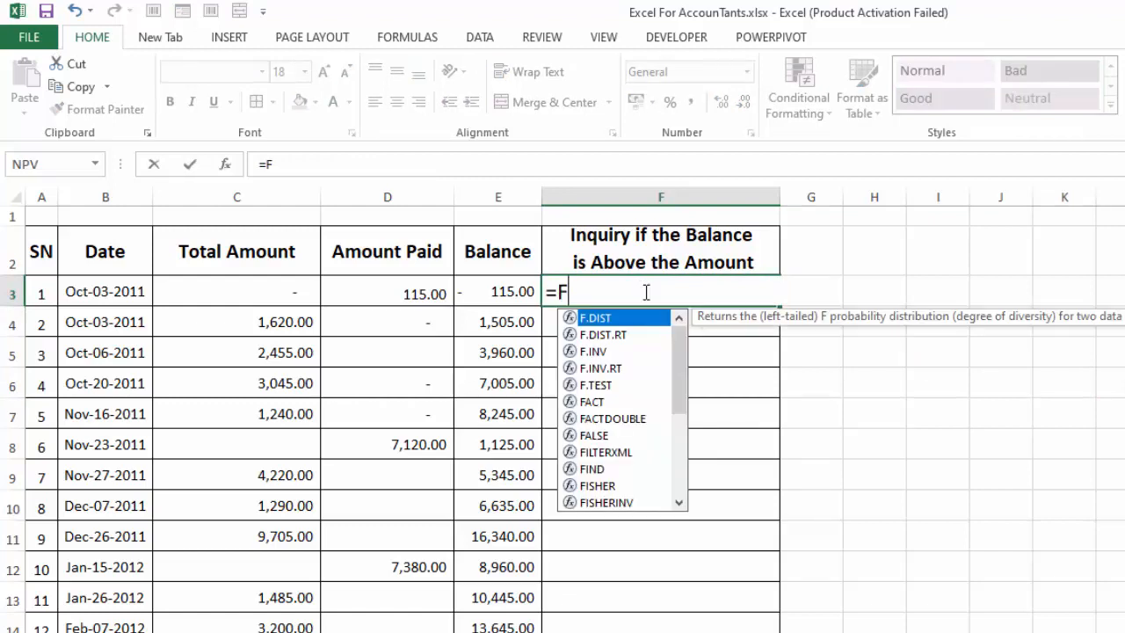
text(()
click(513, 289)
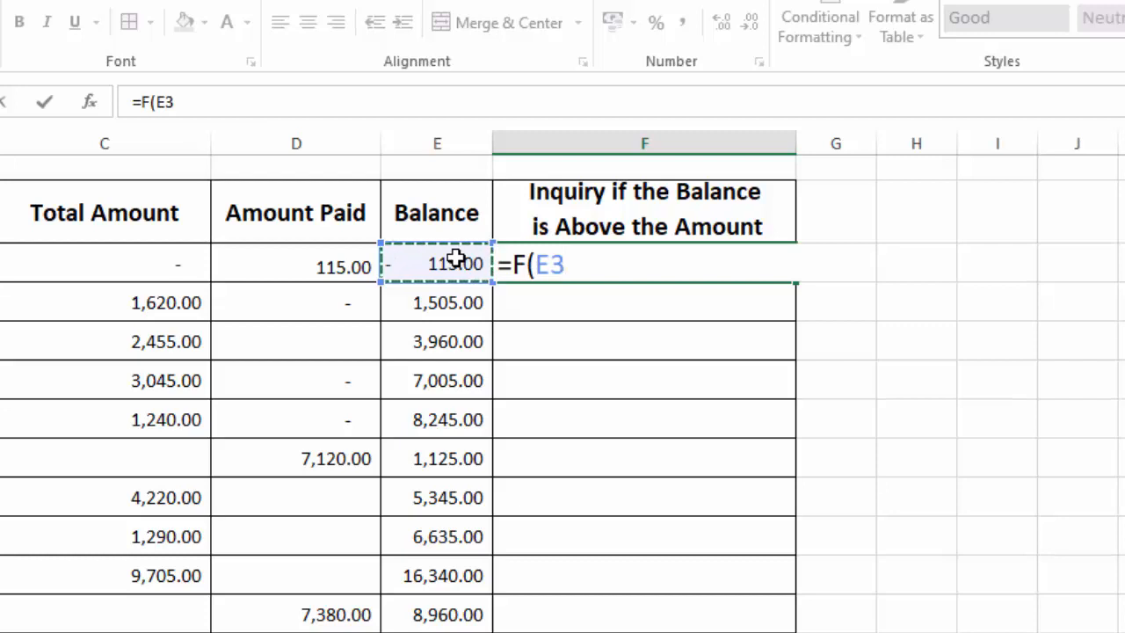
text(>15000)
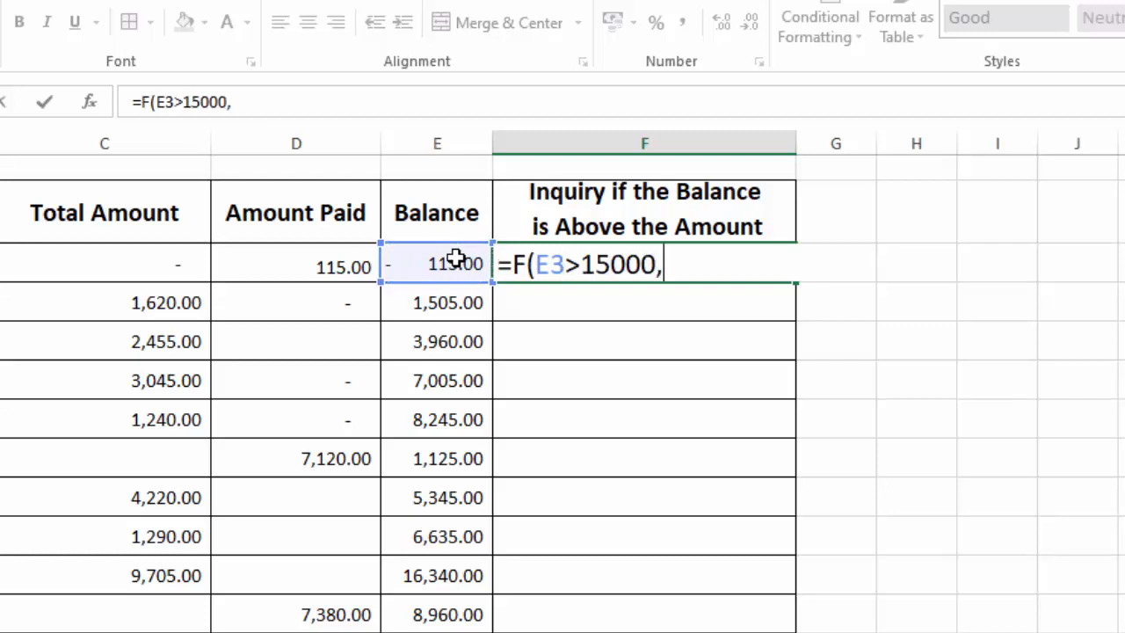
text(,"INQUIRY",)
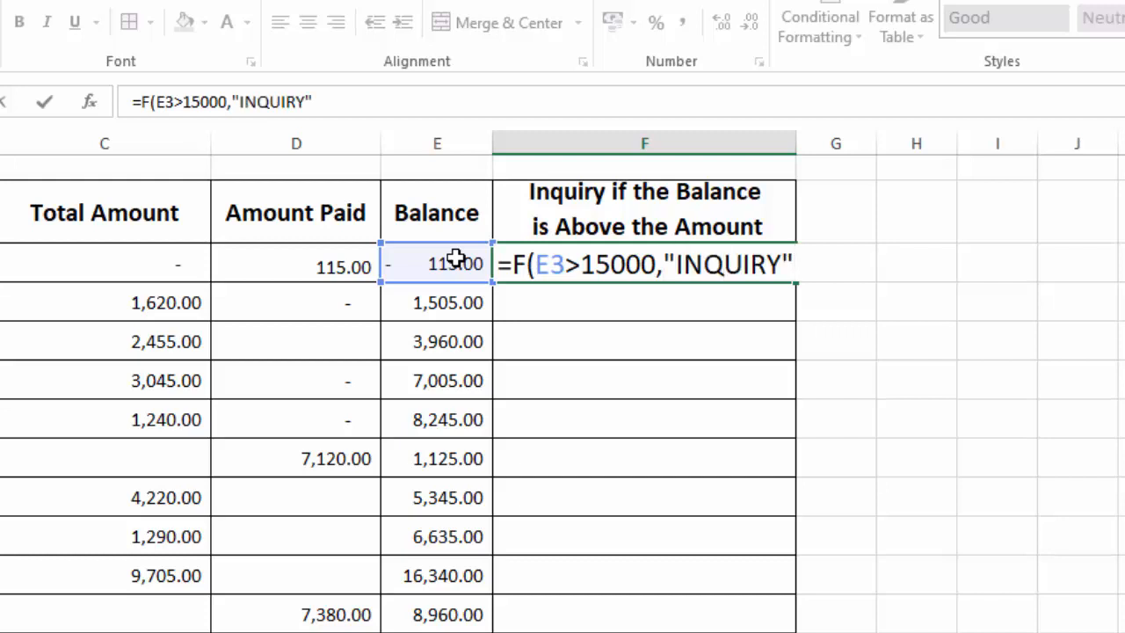
click(514, 263)
text(I)
key(End)
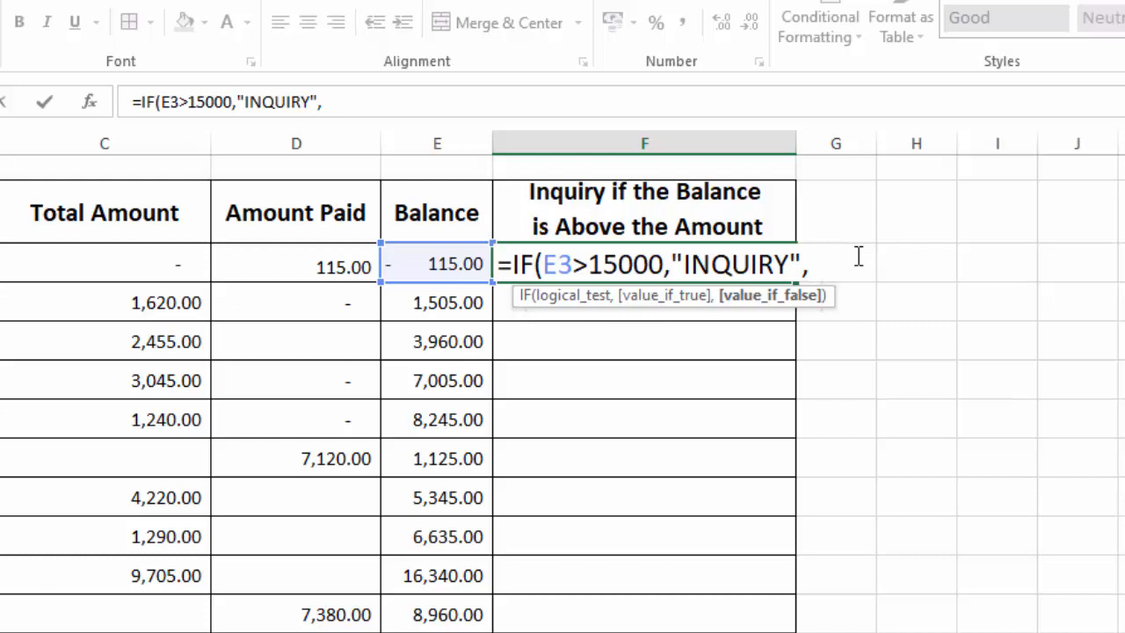
text("")
text())
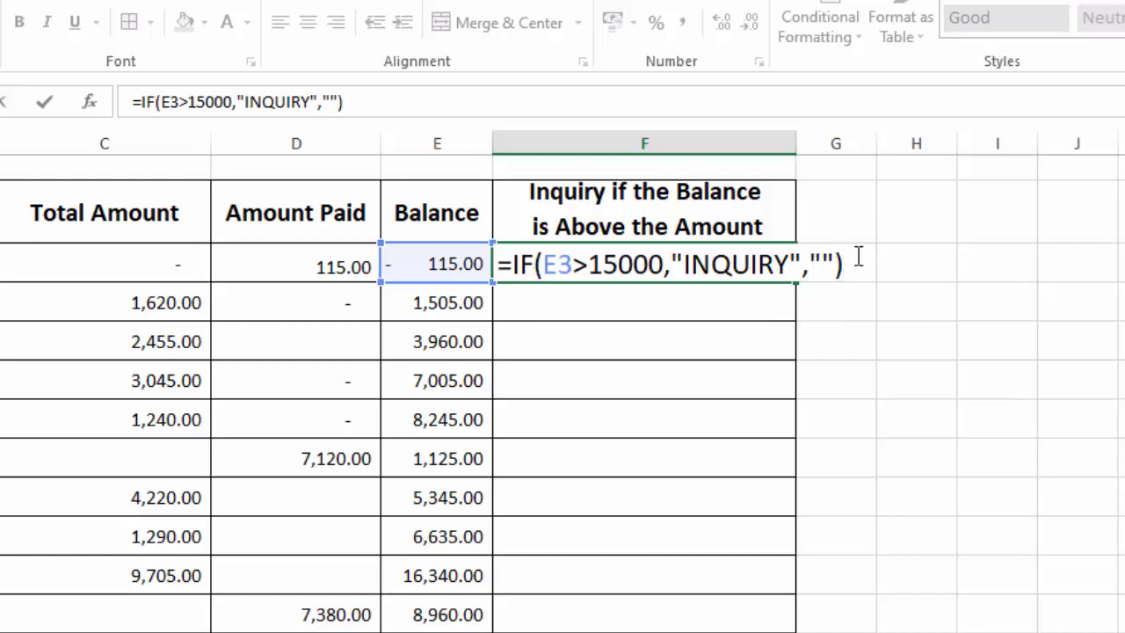
key(Return)
Fill the IF formula from F3 down the whole inquiry column and review which balances are flagged.
click(759, 266)
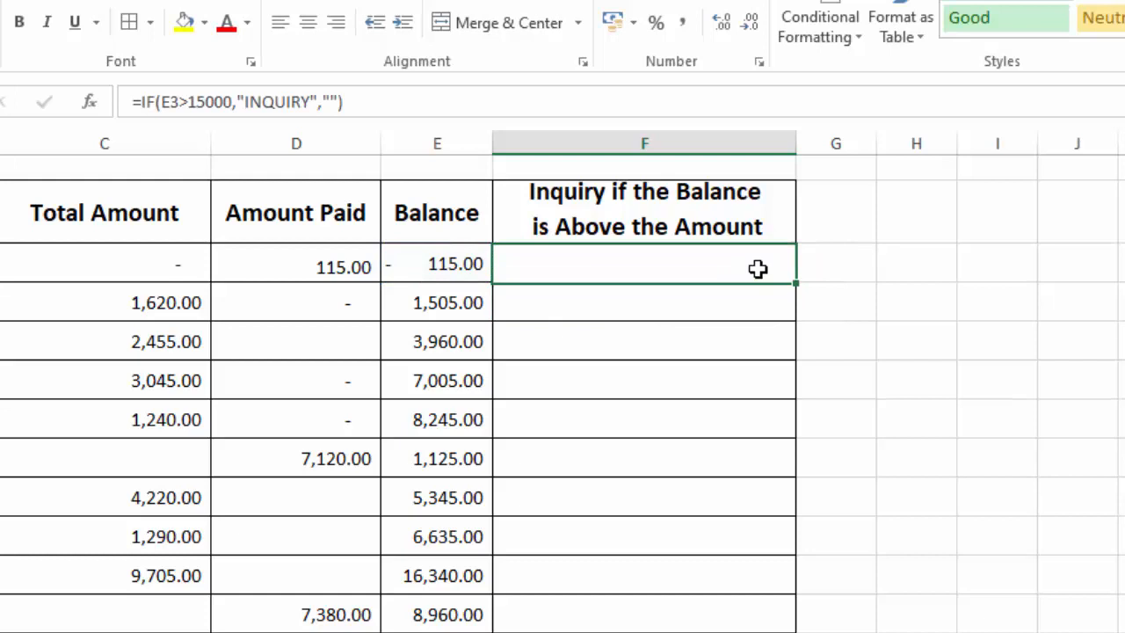
double_click(800, 282)
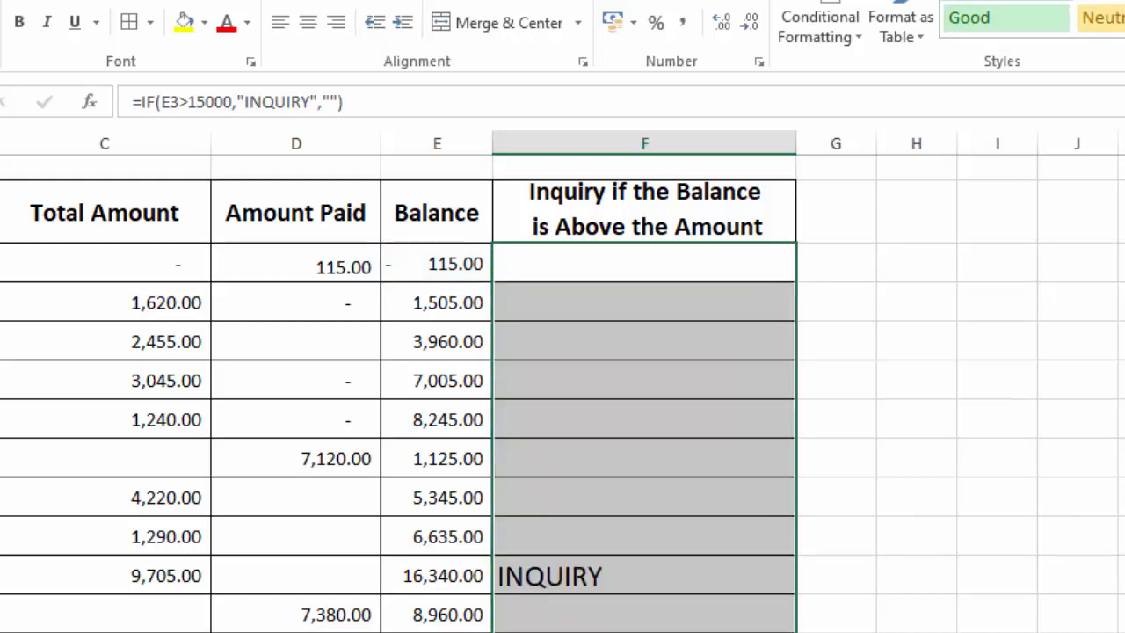
scroll(562, 396, down, 2)
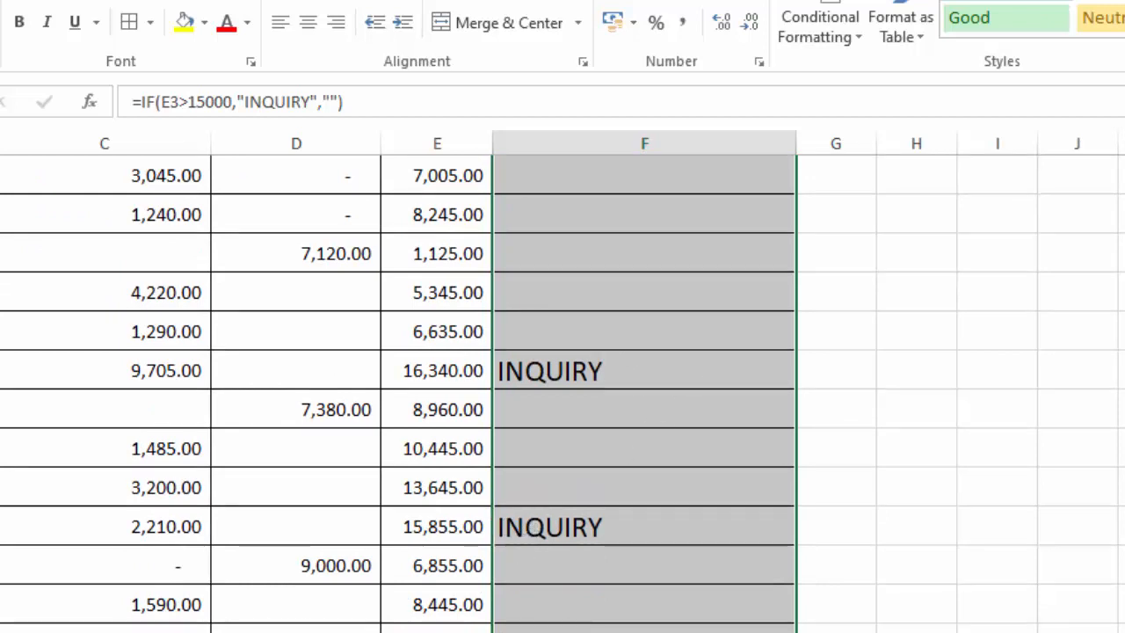
scroll(397, 394, down, 5)
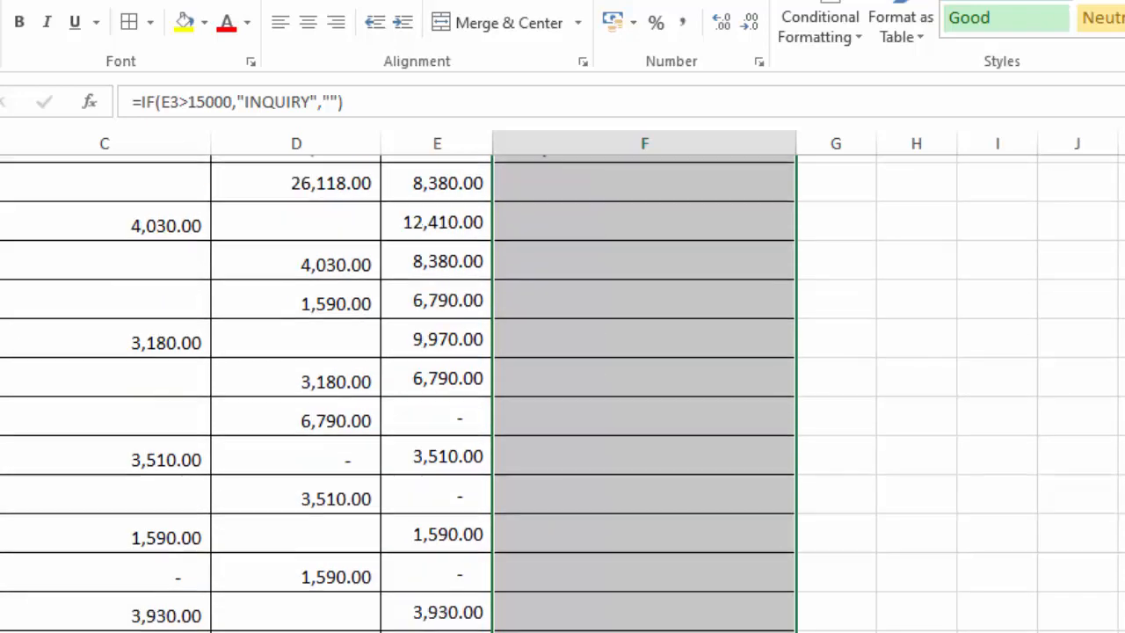
scroll(562, 394, down, 9)
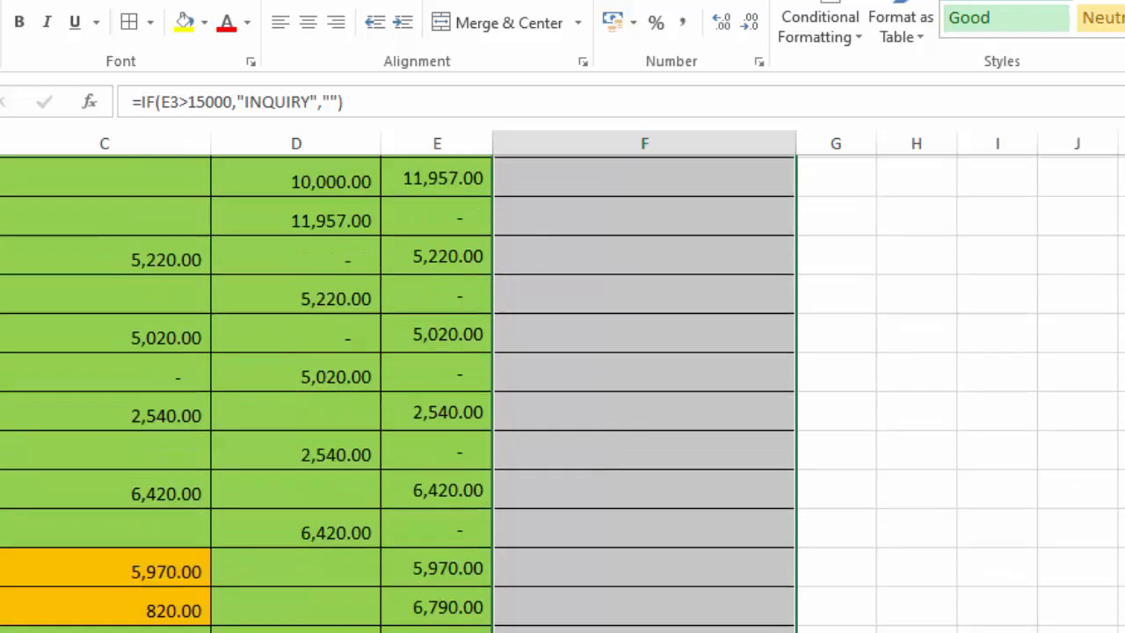
scroll(562, 394, down, 4)
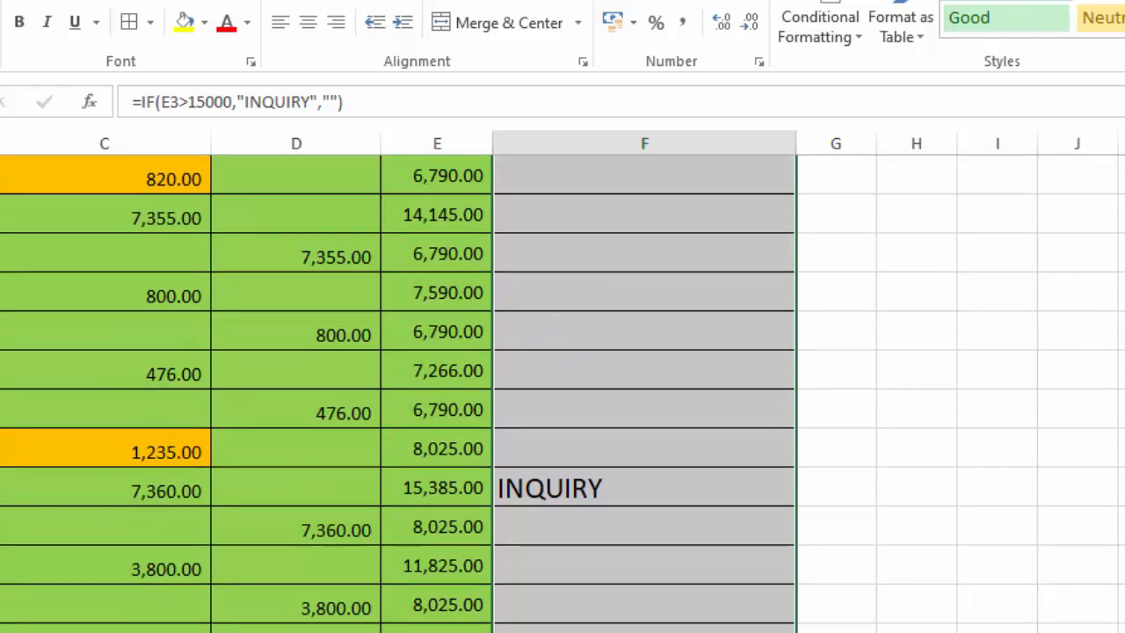
scroll(562, 393, up, 2)
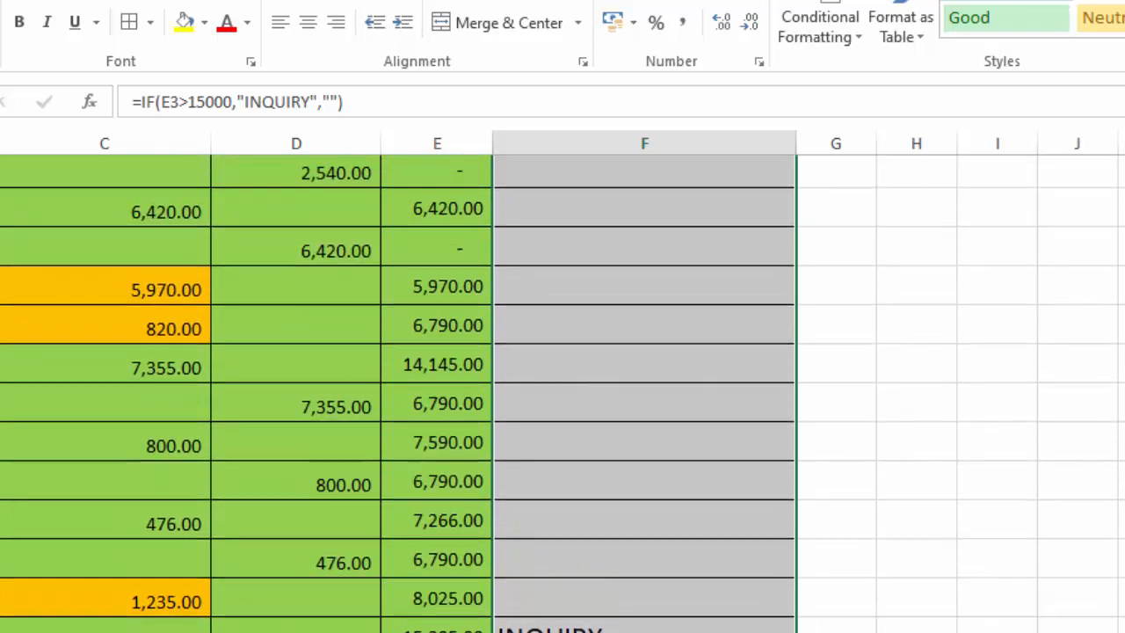
scroll(563, 394, up, 6)
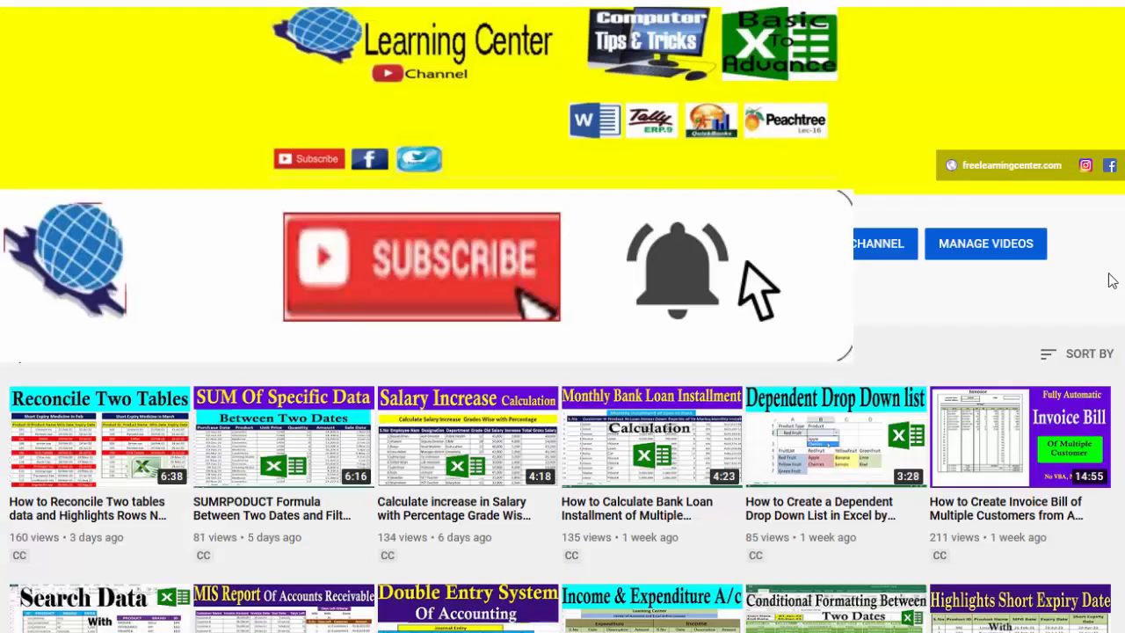